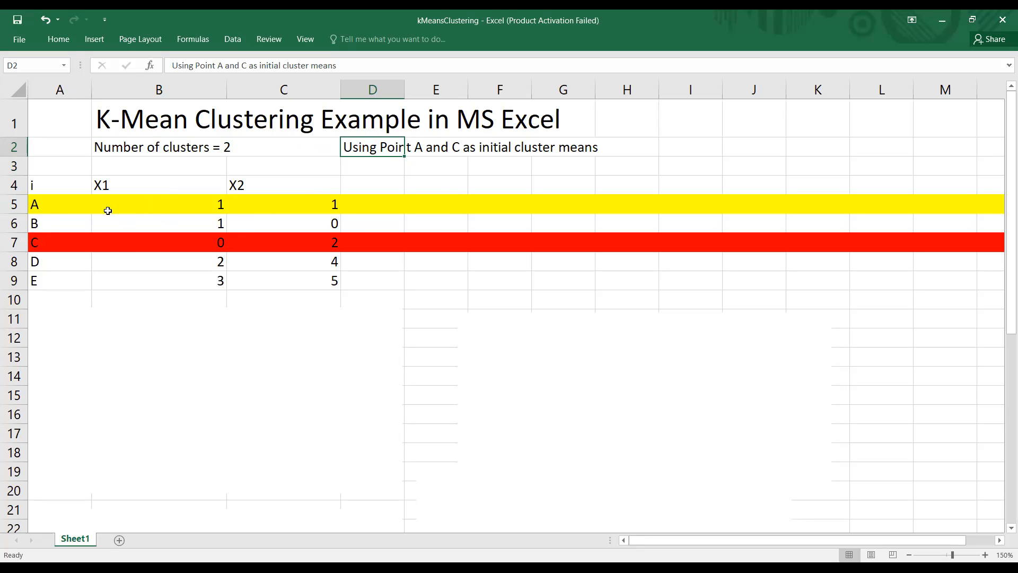
Step: Enter the header "Dist from A" in cell E4, on the same row as the X1 and X2 headers
{"action": "left_click", "coordinate": [448, 203]}
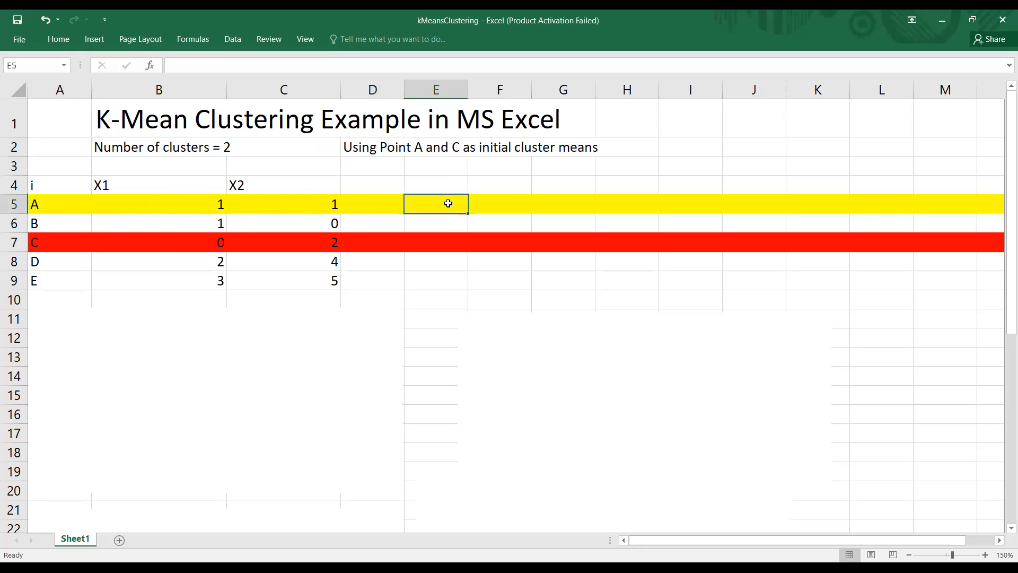
{"action": "left_click", "coordinate": [447, 183]}
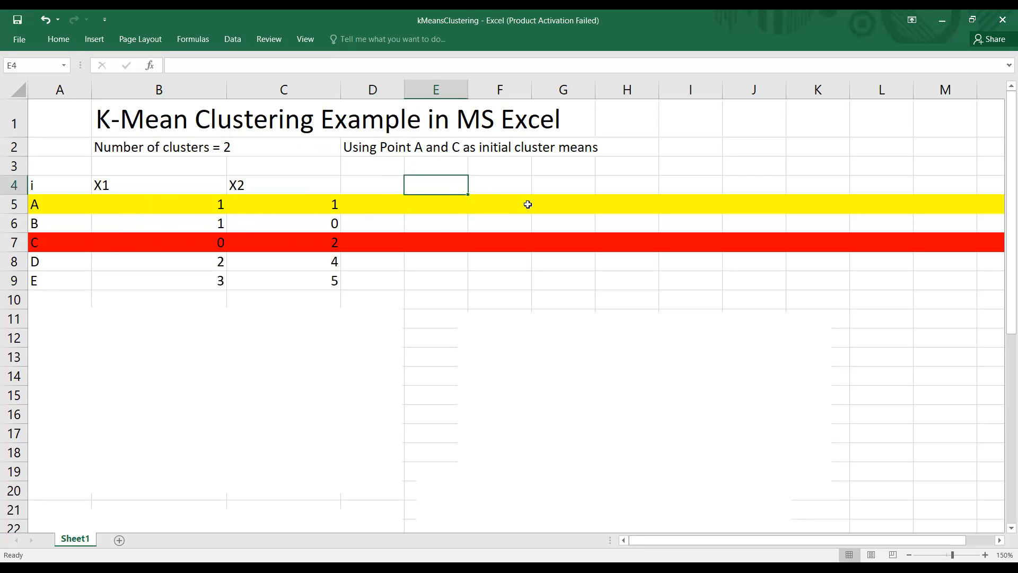
{"action": "type", "text": "Dist"}
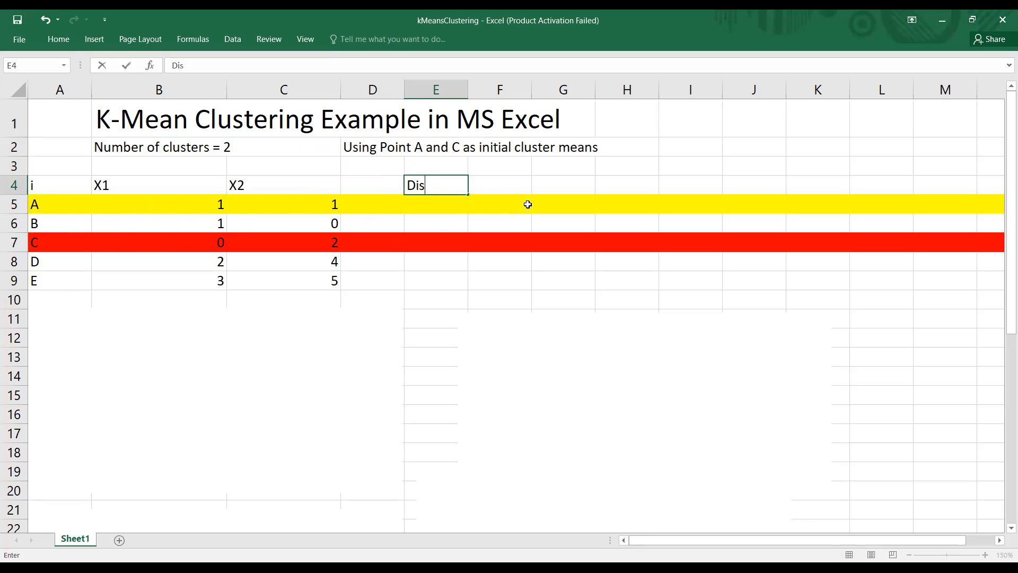
{"action": "type", "text": " from p"}
{"action": "key", "text": "BackSpace"}
{"action": "key", "text": "BackSpace"}
{"action": "type", "text": "A"}
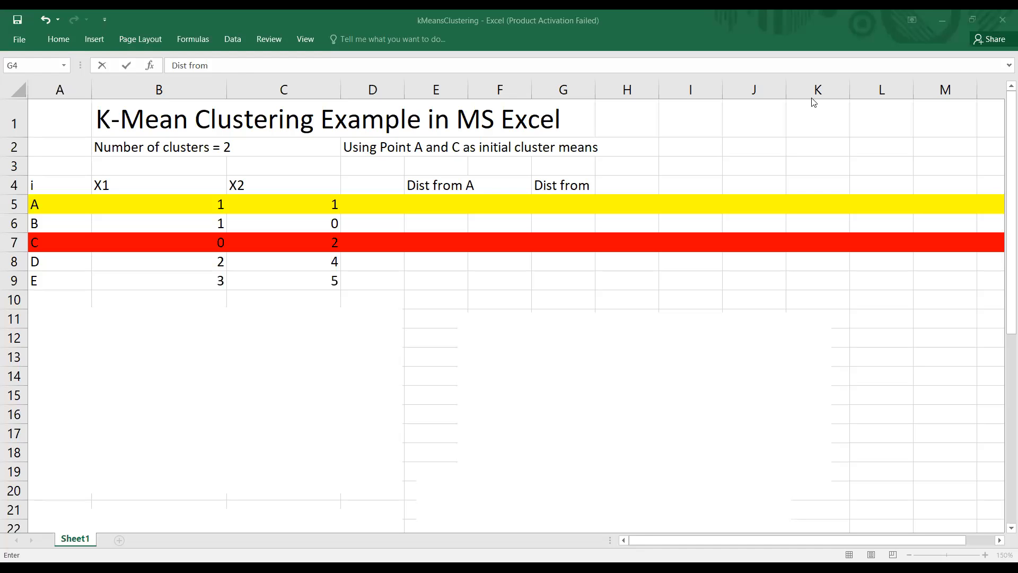
{"action": "left_click", "coordinate": [263, 144]}
{"action": "left_click", "coordinate": [372, 143]}
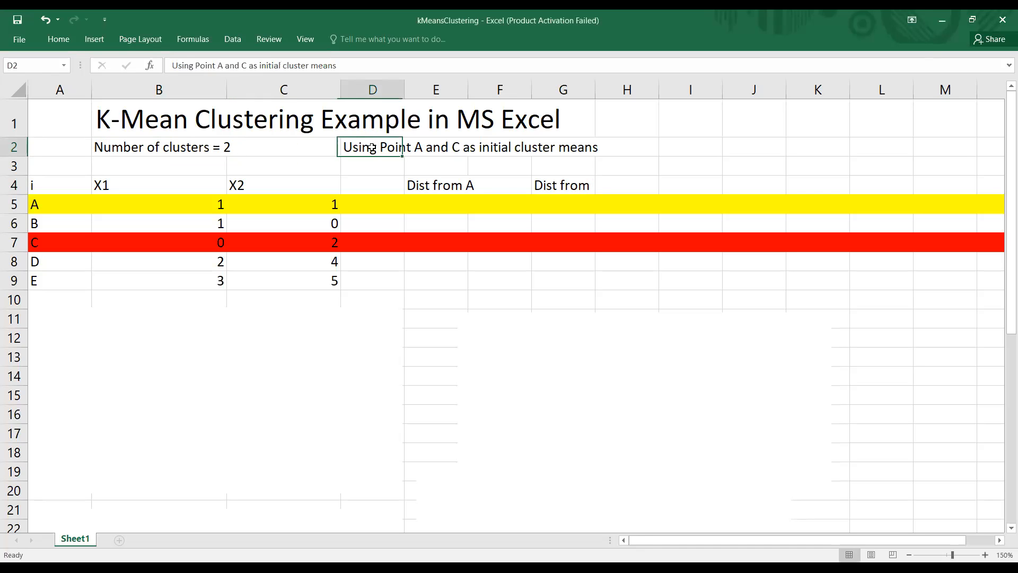
{"action": "left_click", "coordinate": [477, 148]}
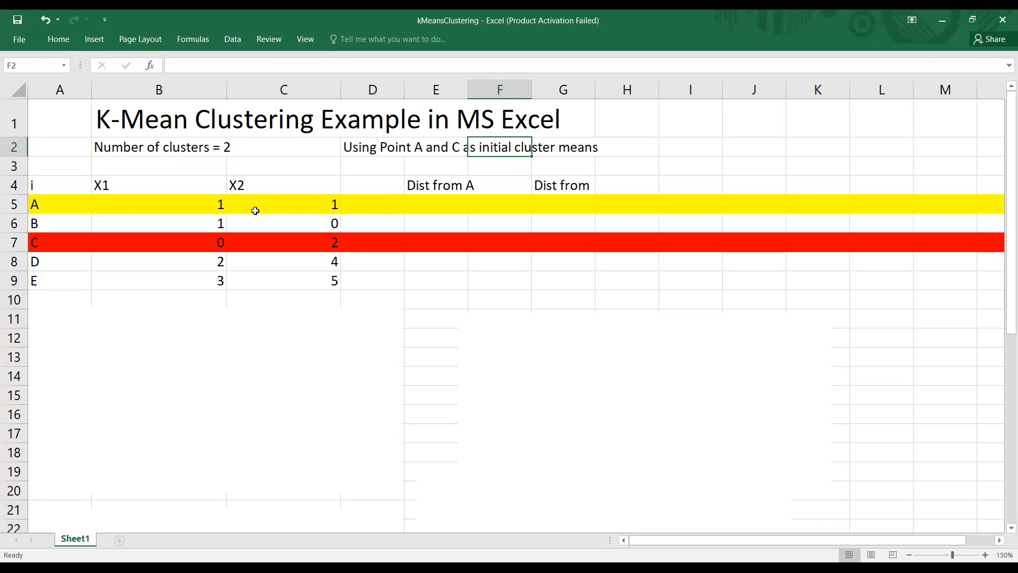
{"action": "left_click", "coordinate": [38, 200]}
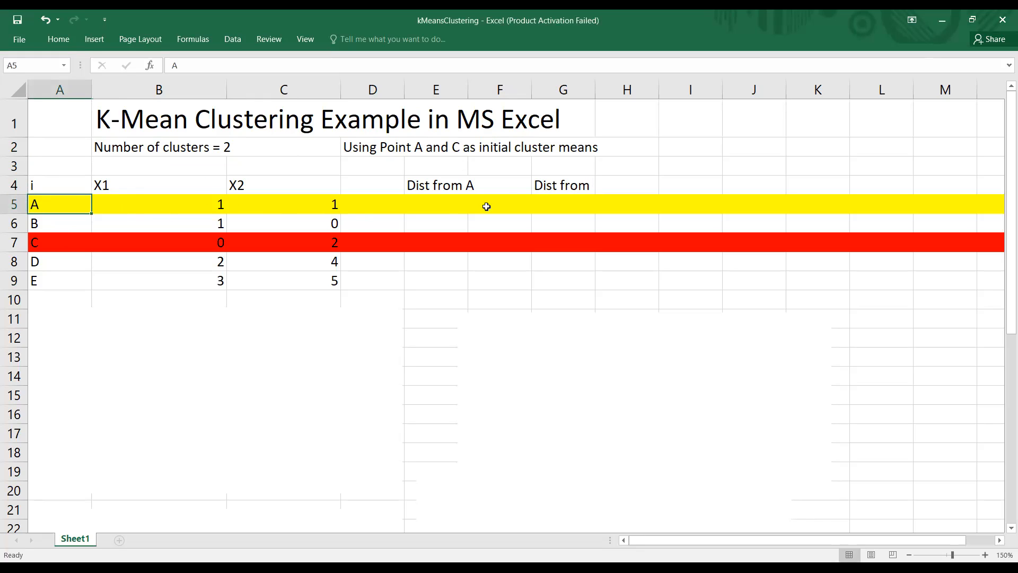
{"action": "left_click", "coordinate": [458, 186]}
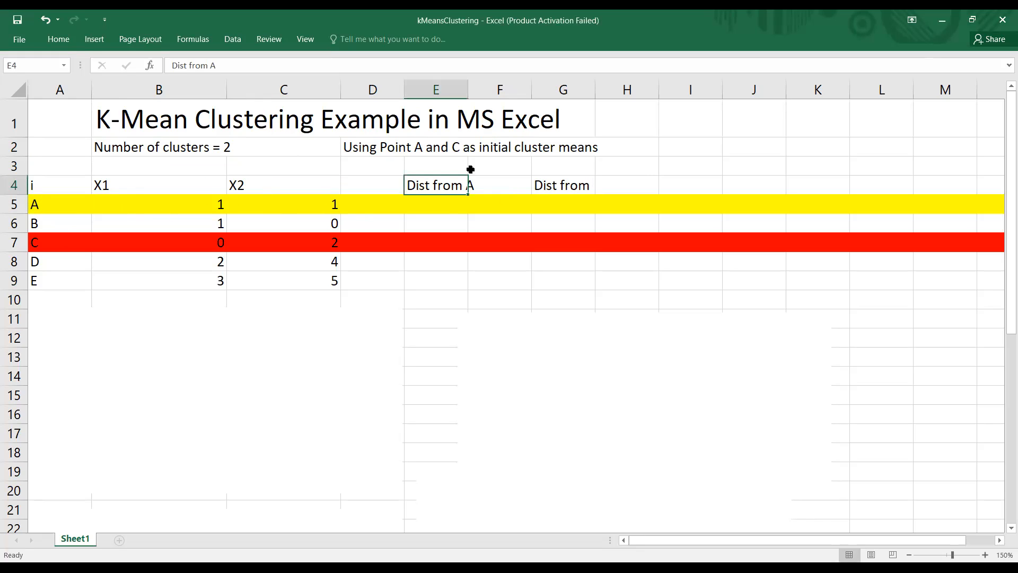
{"action": "left_click", "coordinate": [452, 205]}
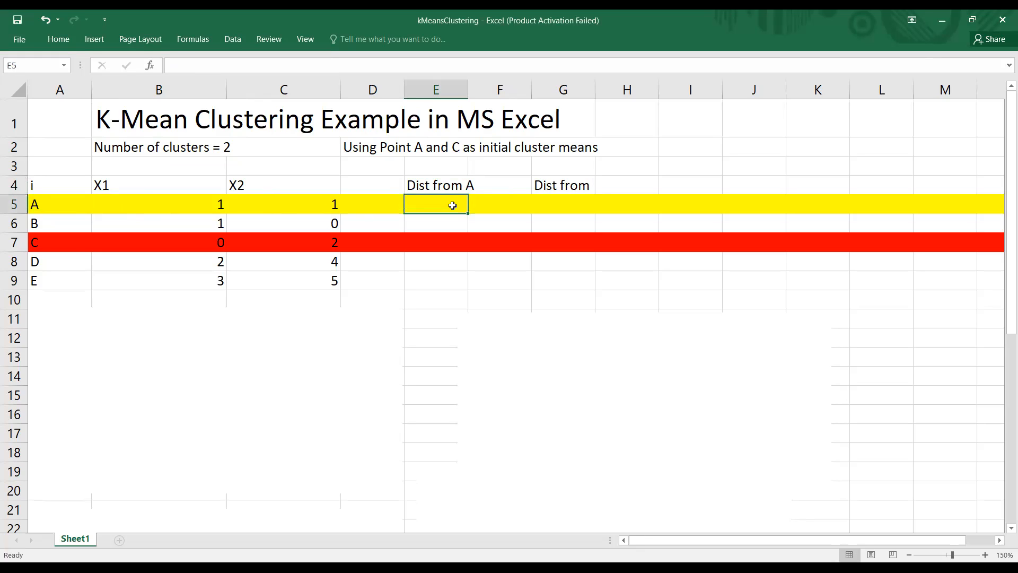
{"action": "left_click", "coordinate": [580, 205]}
Step: Widen column G and complete the header in cell G4 as "Dist from C"
{"action": "left_click", "coordinate": [583, 185]}
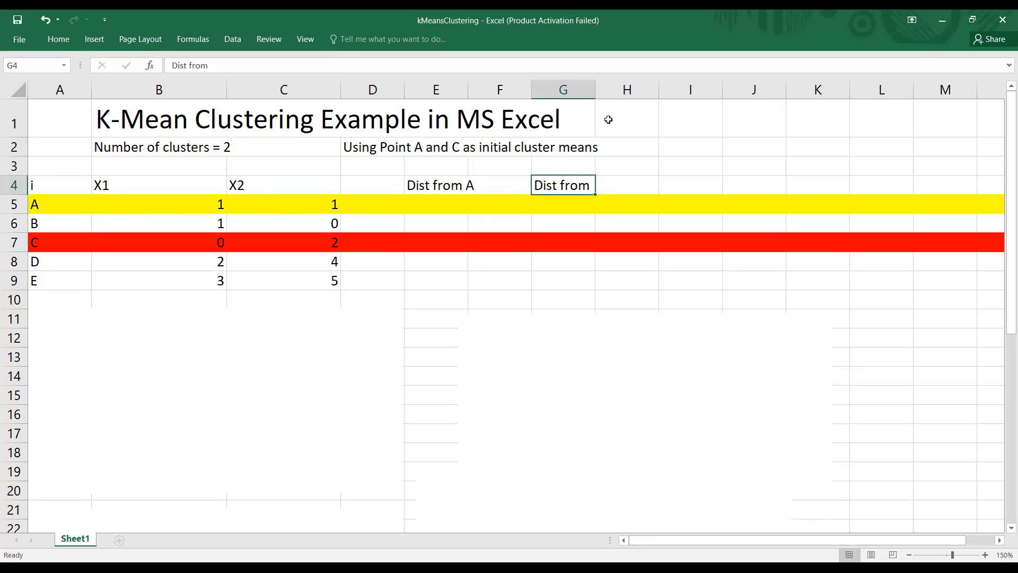
{"action": "left_click_drag", "start_coordinate": [594, 92], "coordinate": [644, 91]}
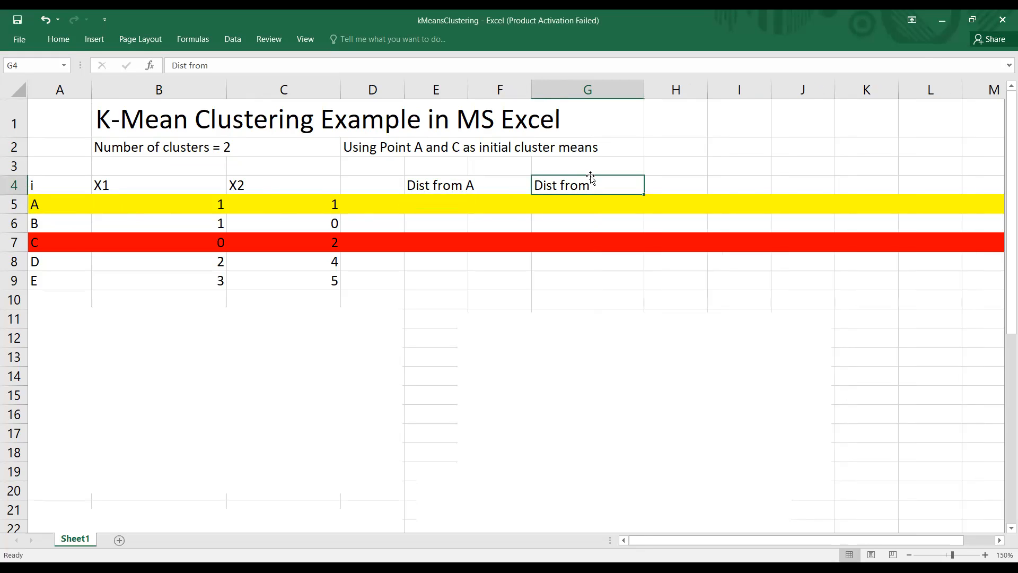
{"action": "left_click", "coordinate": [238, 65]}
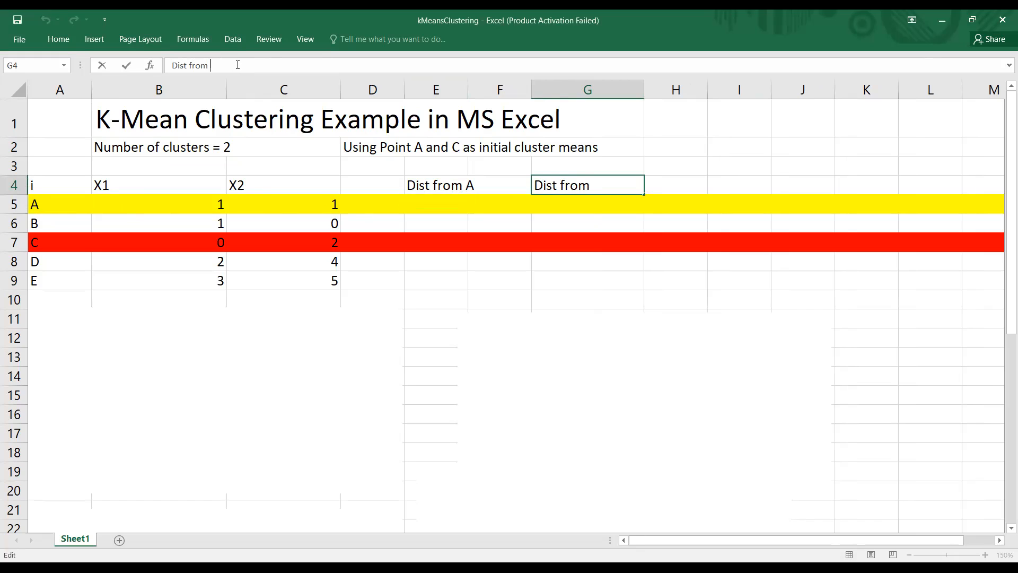
{"action": "type", "text": "C"}
{"action": "key", "text": "Return"}
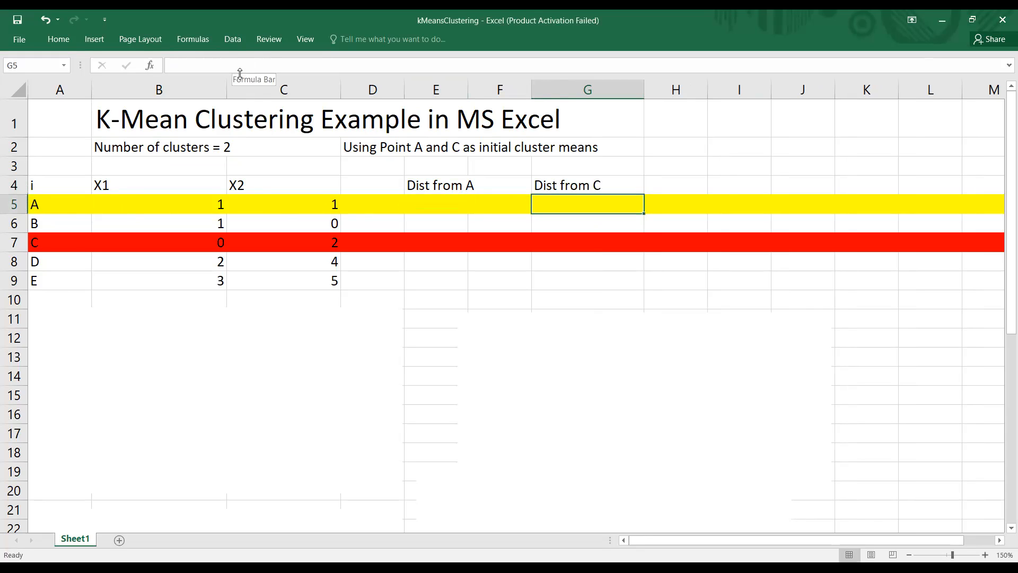
Step: Start a formula with the SQRT function in cell E5, for point A's distance from A
{"action": "left_click", "coordinate": [437, 187]}
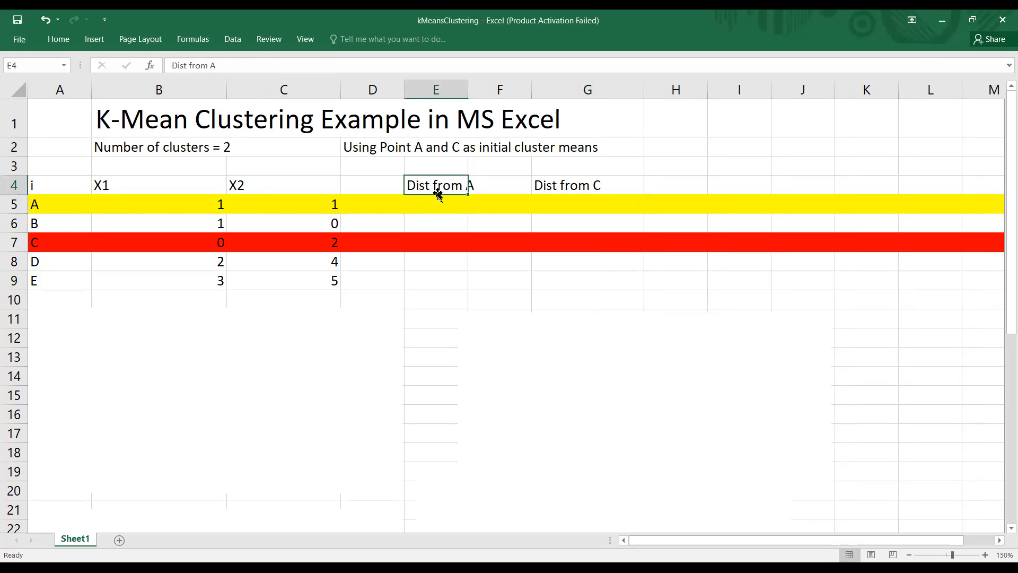
{"action": "left_click", "coordinate": [441, 212]}
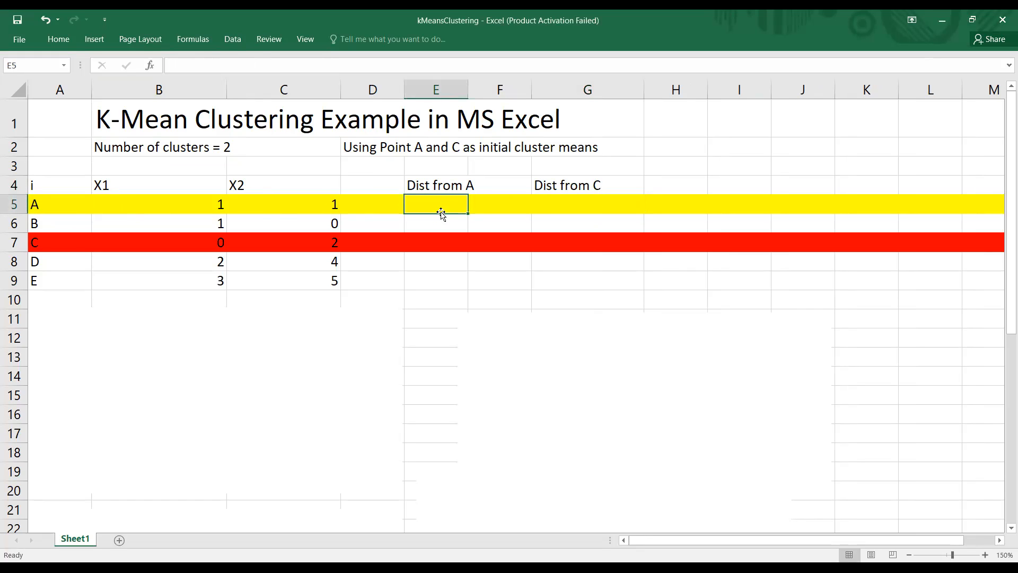
{"action": "type", "text": "="}
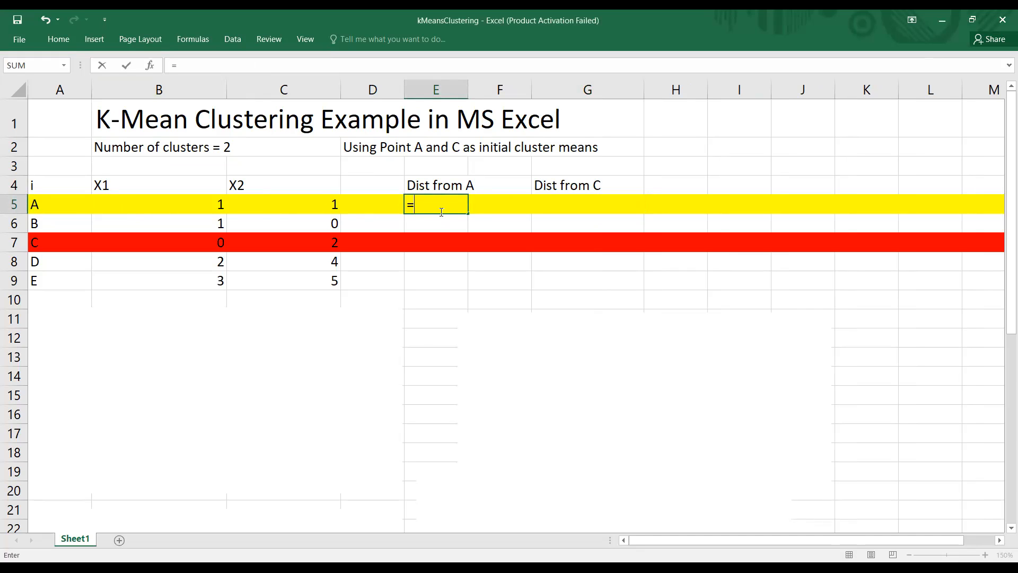
{"action": "type", "text": "S"}
{"action": "key", "text": "BackSpace"}
{"action": "type", "text": "sqrt"}
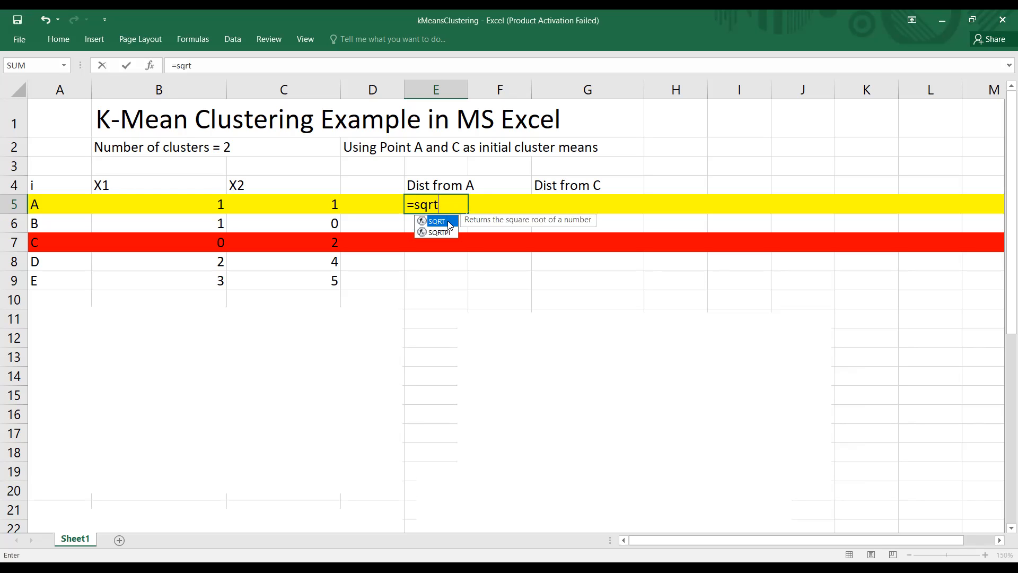
{"action": "double_click", "coordinate": [449, 221]}
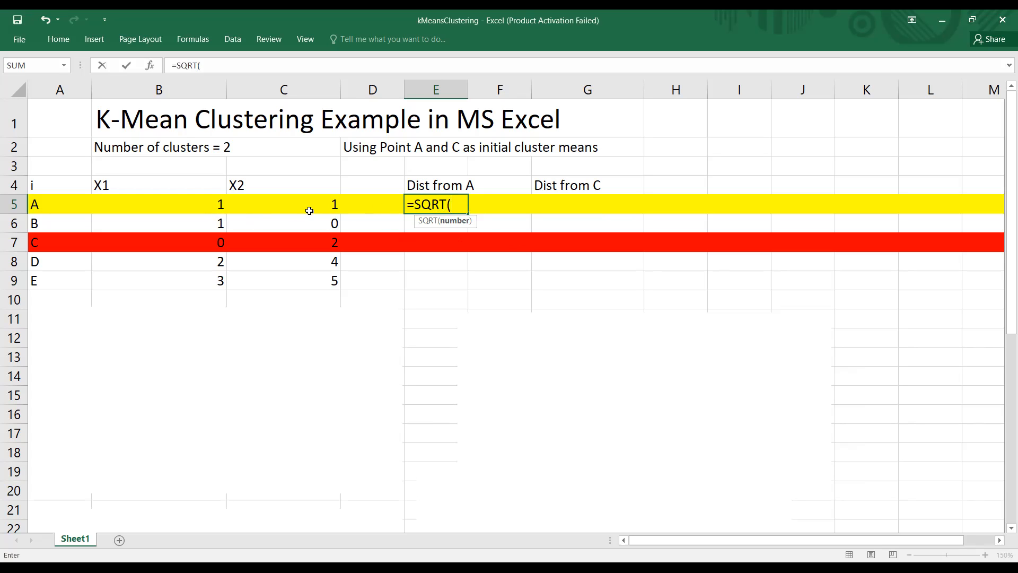
Step: Add the squared X1 difference to the SQRT formula in E5 as B5-B5)^2
{"action": "left_click", "coordinate": [204, 200]}
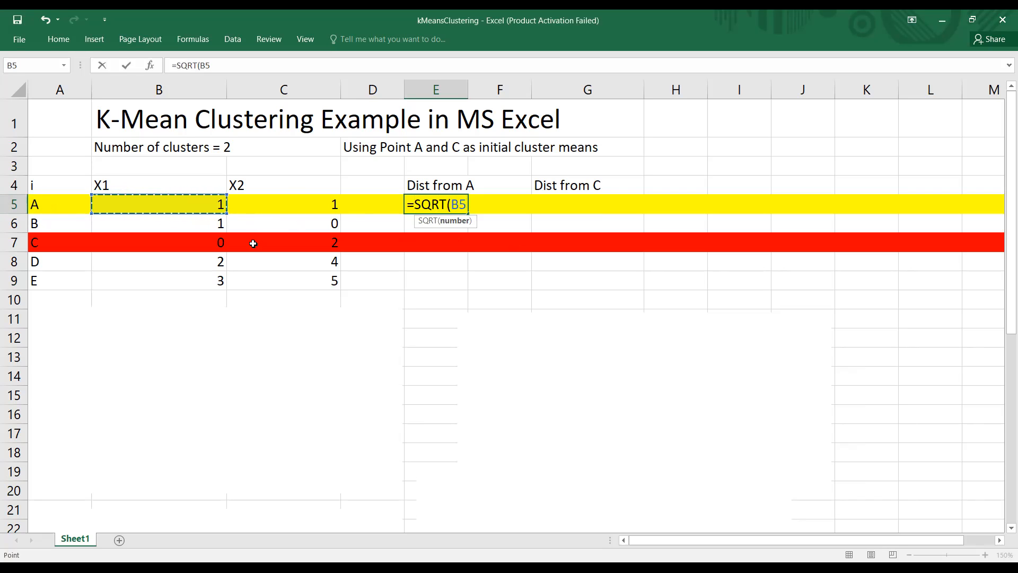
{"action": "type", "text": "-"}
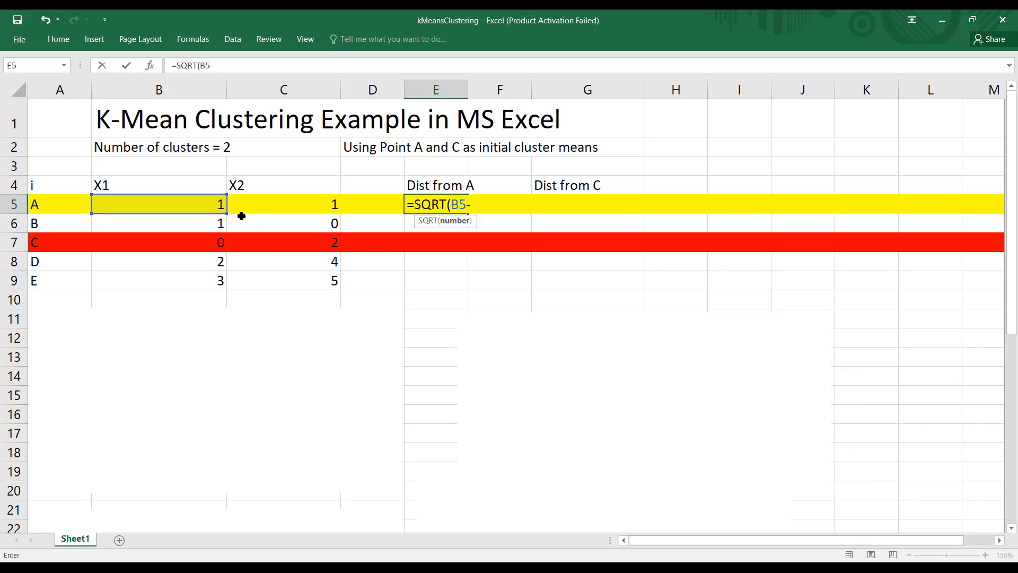
{"action": "left_click", "coordinate": [196, 202]}
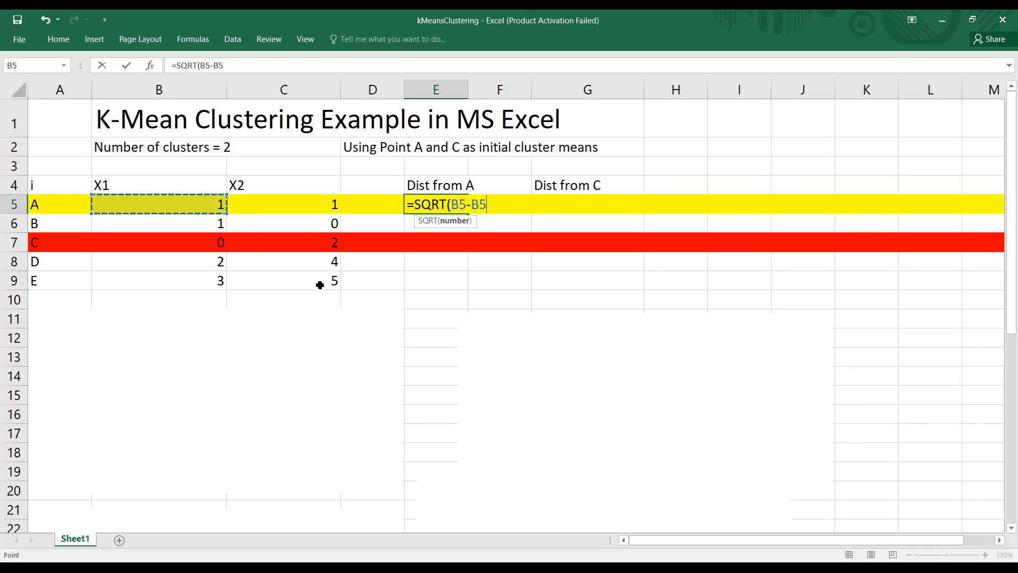
{"action": "type", "text": ")^"}
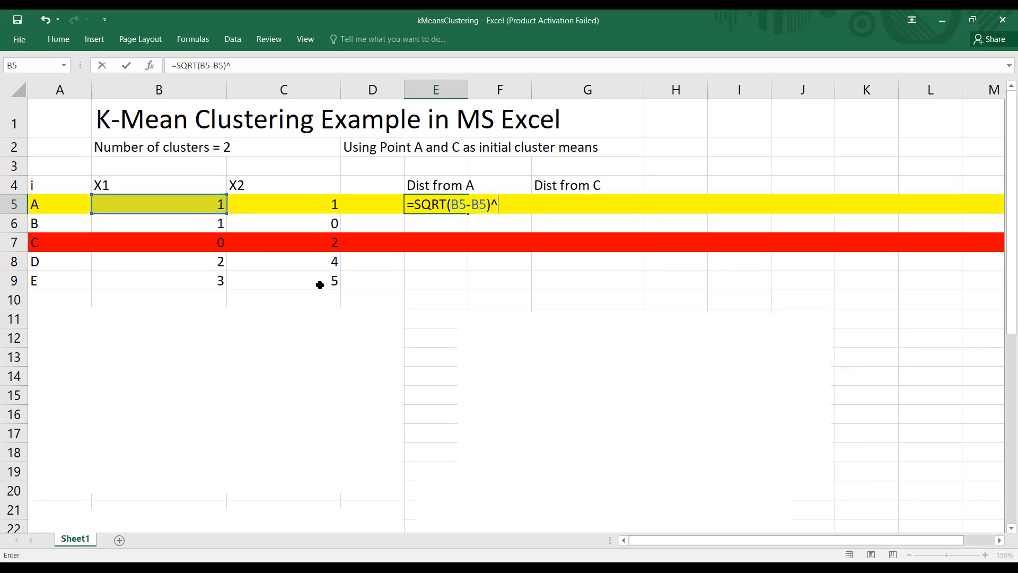
{"action": "type", "text": "2"}
Step: Add the squared X2 difference +(C5-C5)^2 to the E5 formula and close the SQRT parenthesis
{"action": "type", "text": "+"}
{"action": "type", "text": "("}
{"action": "left_click", "coordinate": [322, 203]}
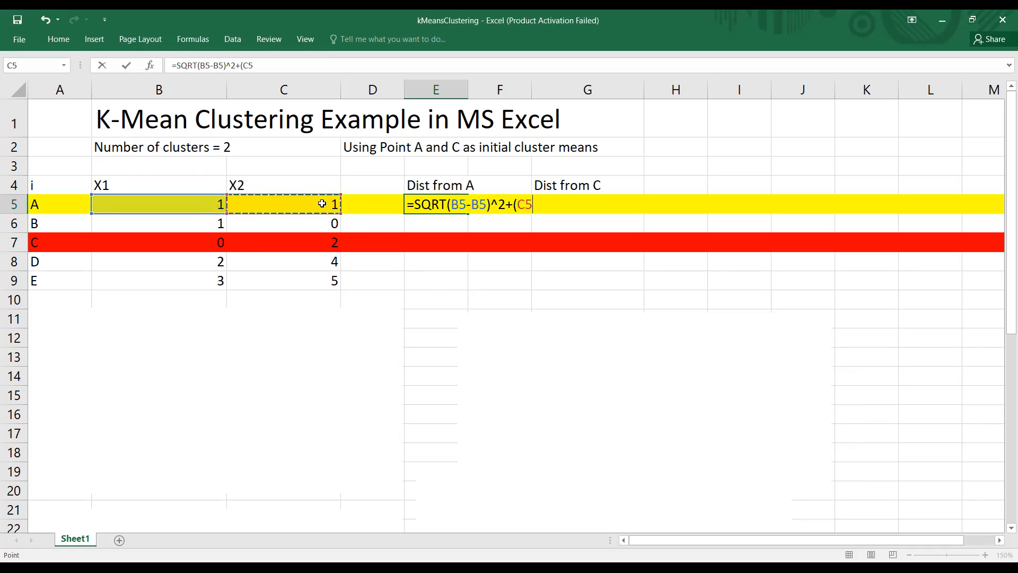
{"action": "type", "text": "-"}
{"action": "left_click", "coordinate": [322, 203]}
{"action": "type", "text": ")"}
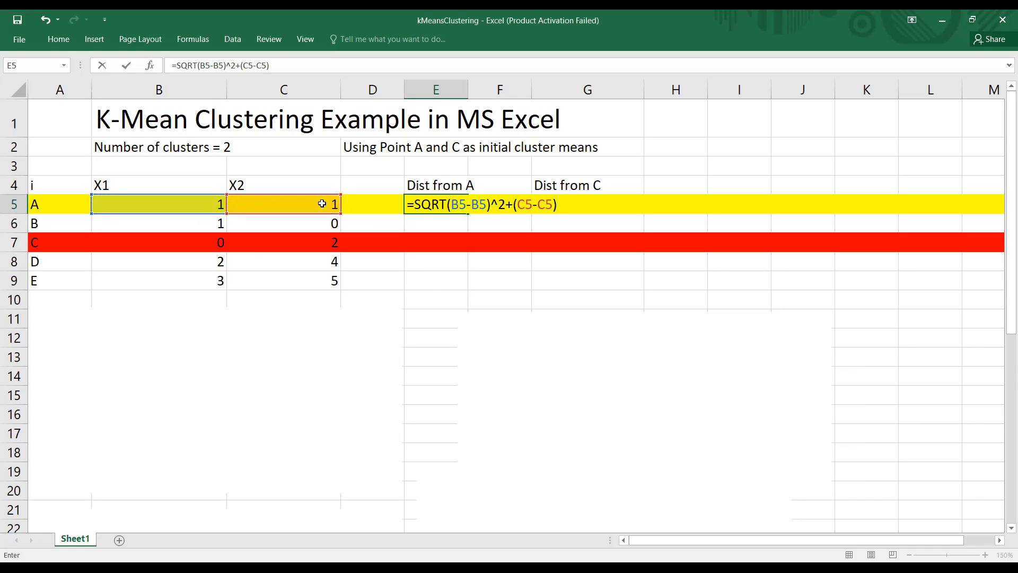
{"action": "type", "text": "^2)"}
Step: Insert the missing opening parenthesis before the first B5 so E5 holds =SQRT((B5-B5)^2+(C5-C5)^2), and commit the formula
{"action": "left_click", "coordinate": [445, 205]}
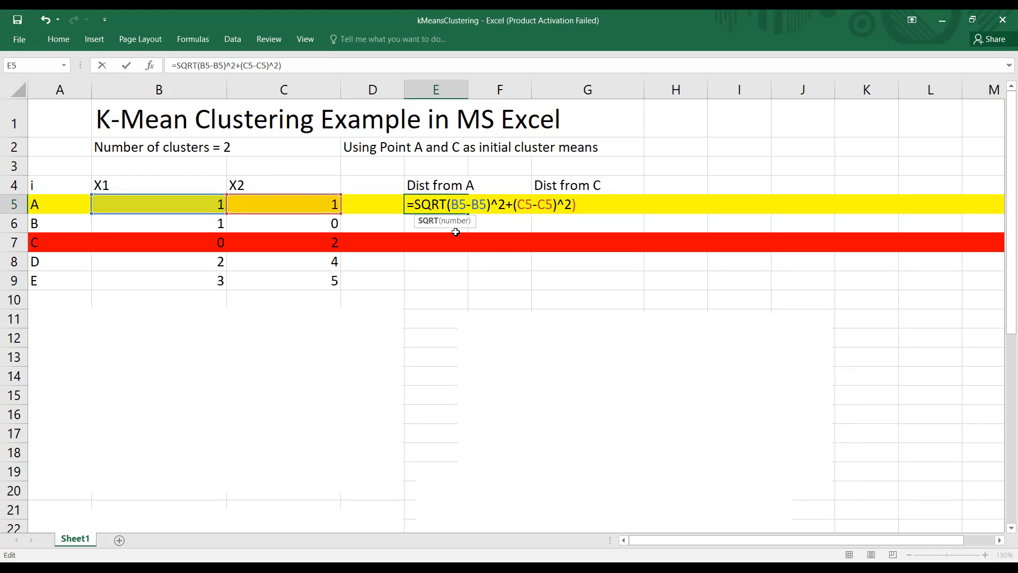
{"action": "type", "text": "("}
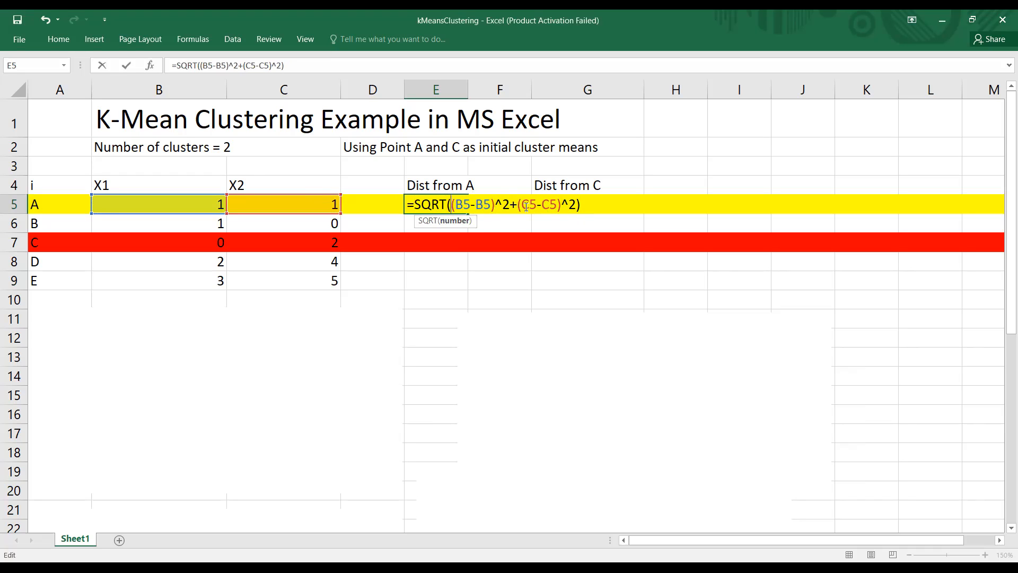
{"action": "left_click", "coordinate": [599, 205]}
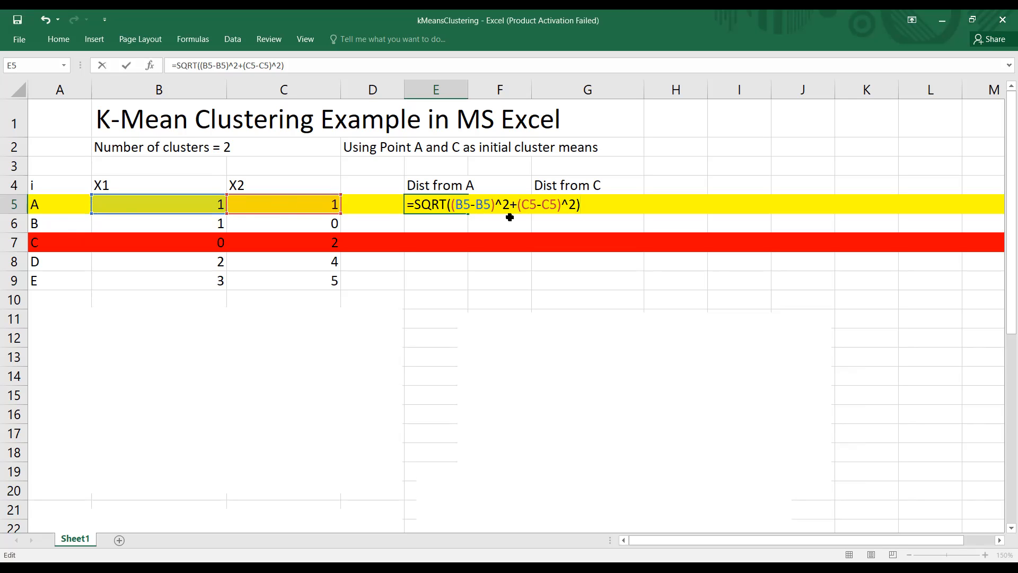
{"action": "key", "text": "Return"}
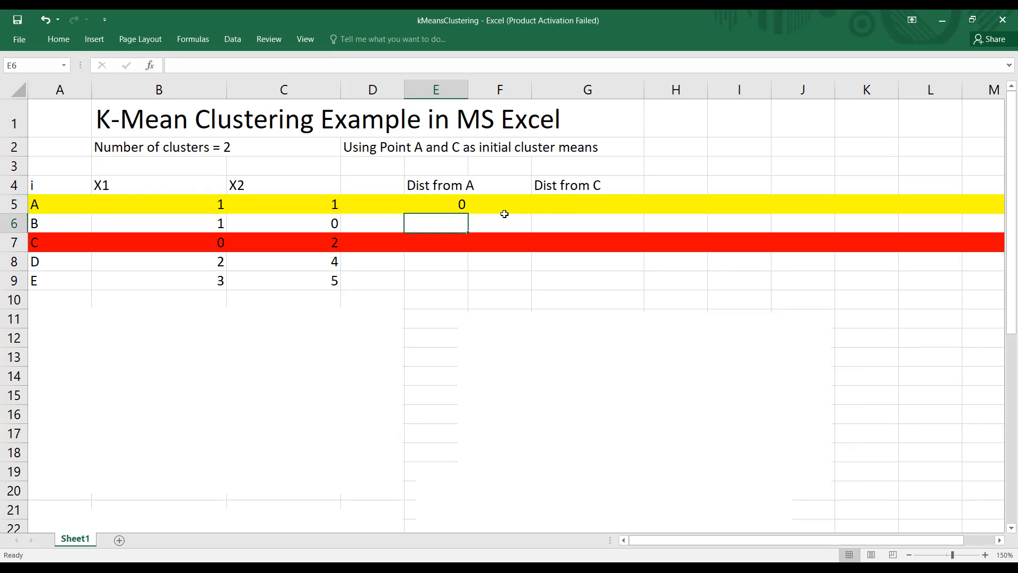
{"action": "left_click", "coordinate": [453, 206]}
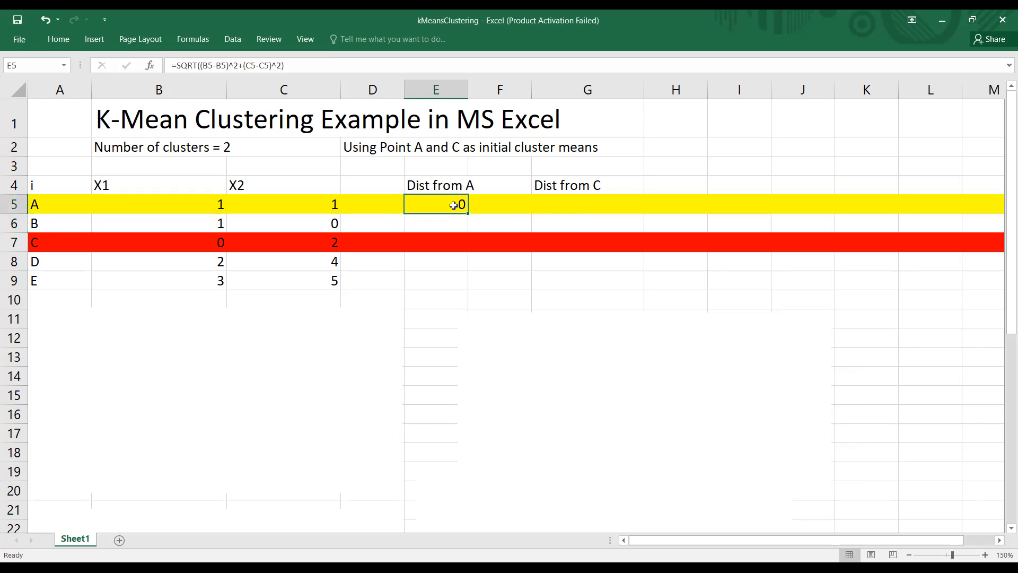
{"action": "left_click", "coordinate": [563, 206]}
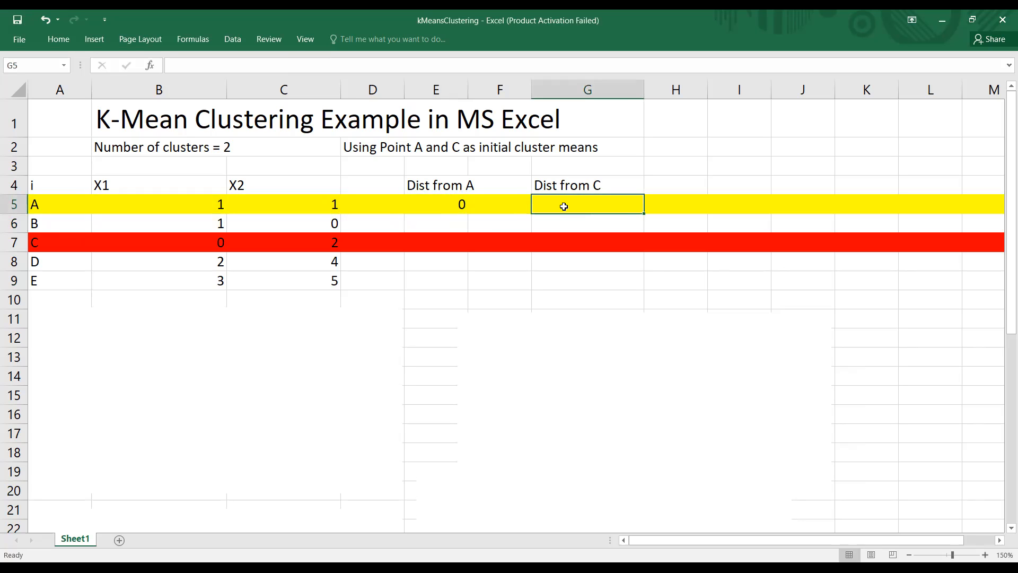
{"action": "left_click", "coordinate": [459, 201]}
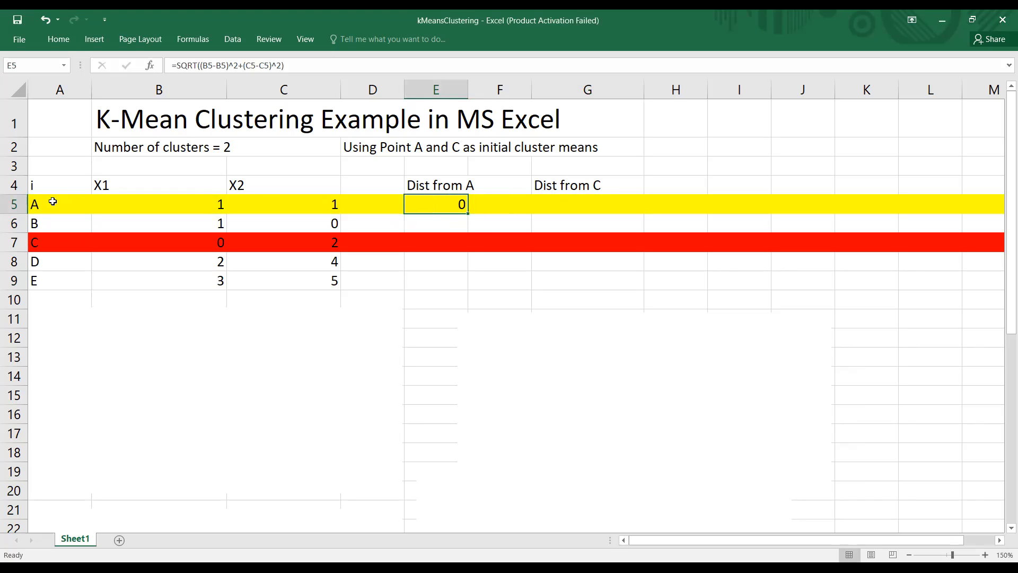
{"action": "left_click", "coordinate": [34, 204]}
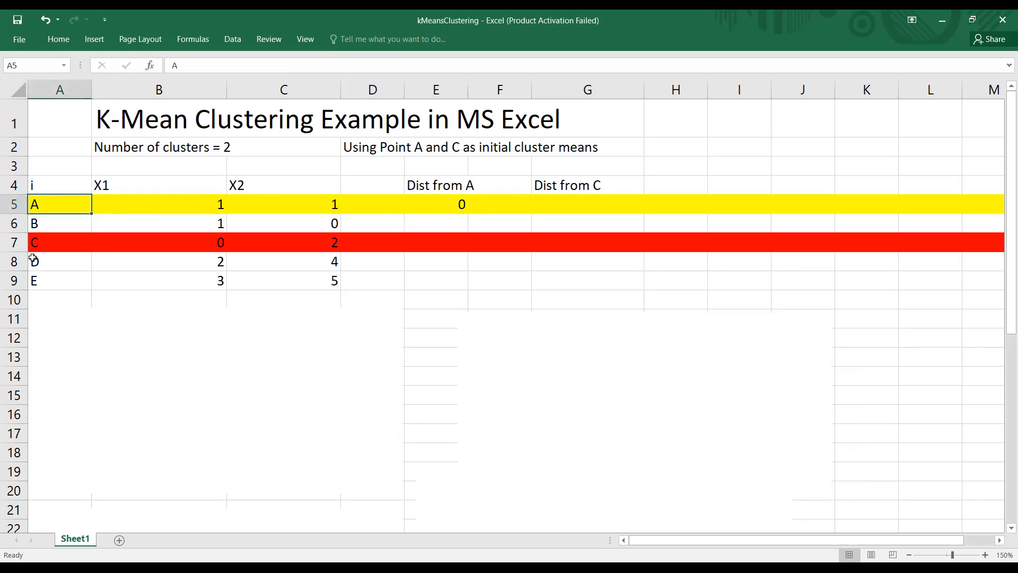
{"action": "left_click", "coordinate": [35, 242]}
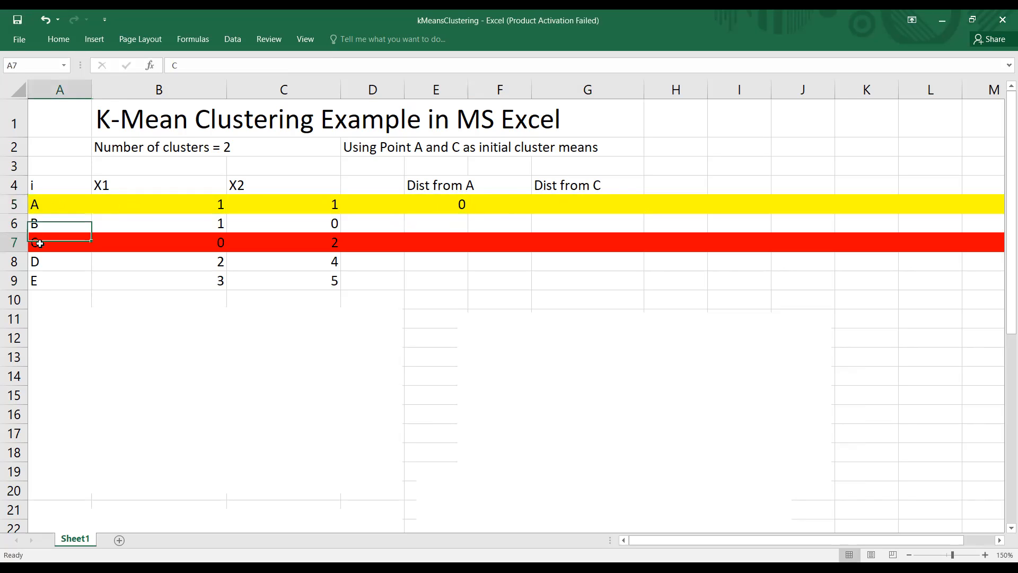
{"action": "left_click", "coordinate": [561, 204]}
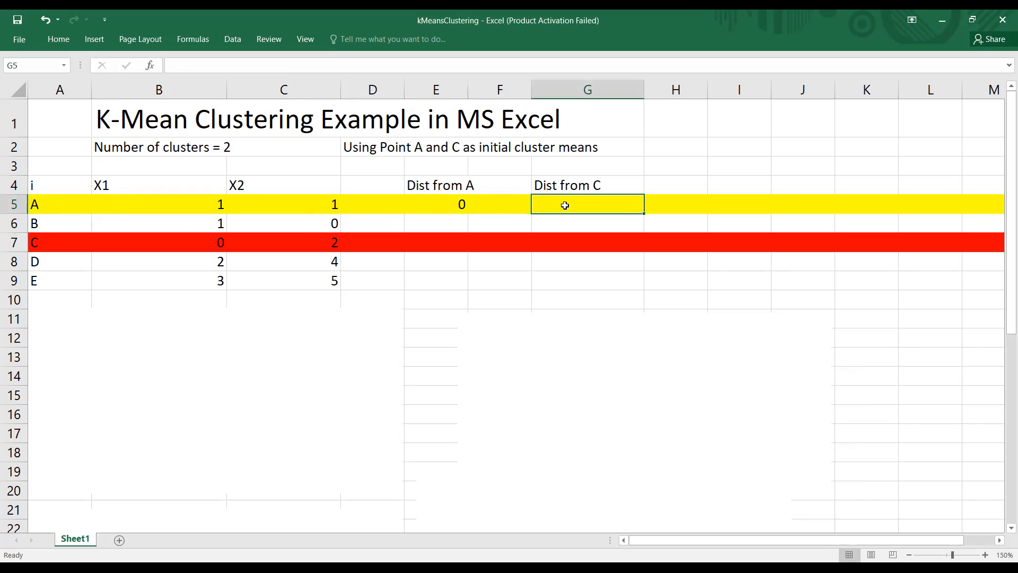
{"action": "left_click", "coordinate": [443, 205]}
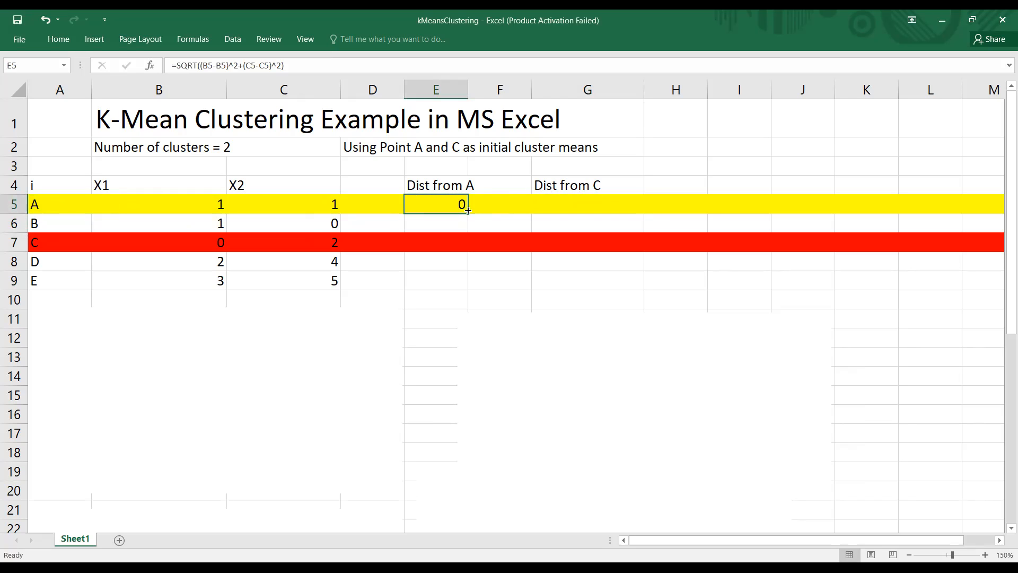
Step: Start the distance-from-C formula for point A in G5 with SQRT and the squared X1 difference, as =sqrt(B5-B7)^2
{"action": "left_click", "coordinate": [568, 198]}
{"action": "type", "text": "="}
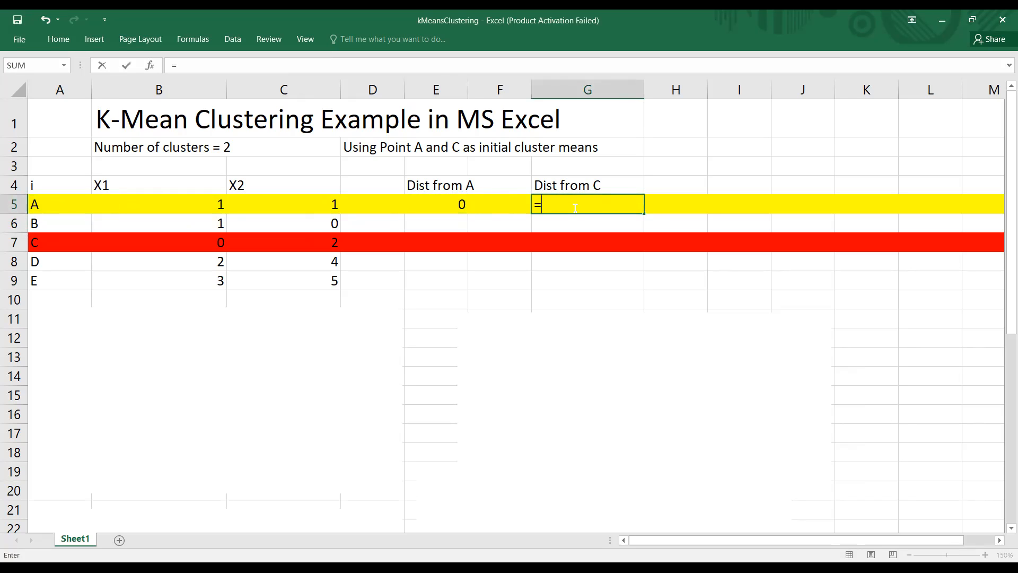
{"action": "type", "text": "sqrt"}
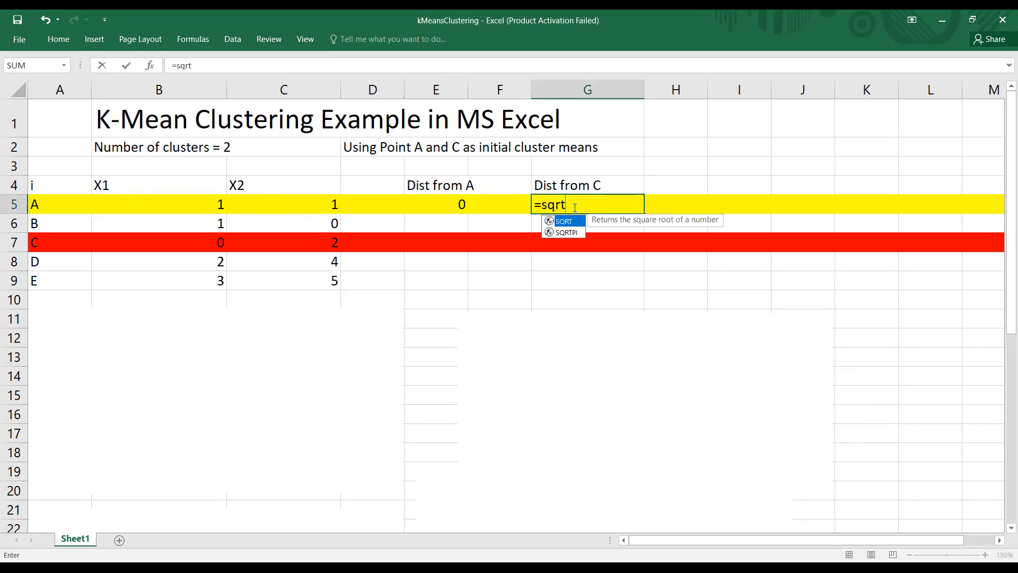
{"action": "type", "text": "("}
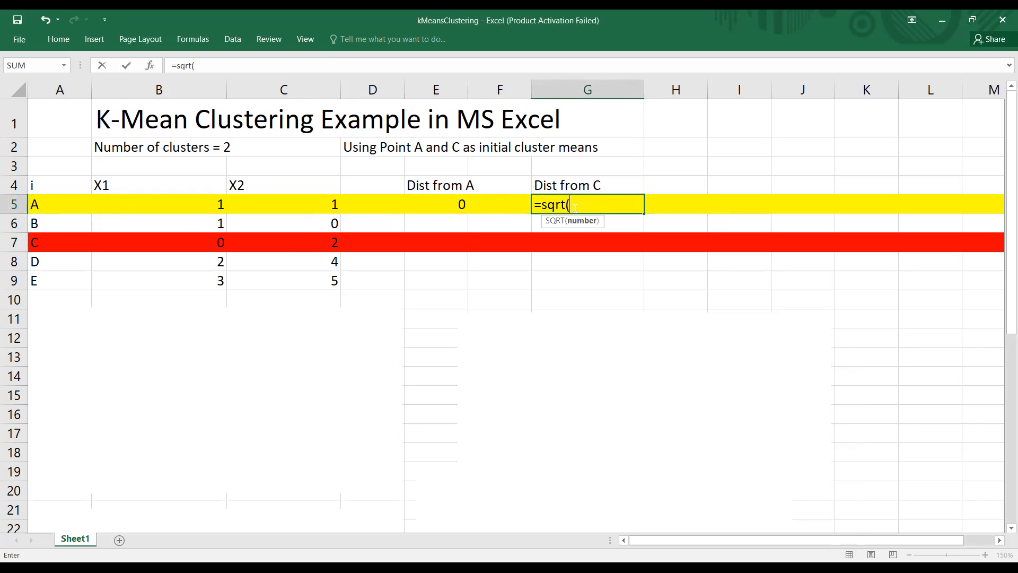
{"action": "left_click", "coordinate": [214, 207]}
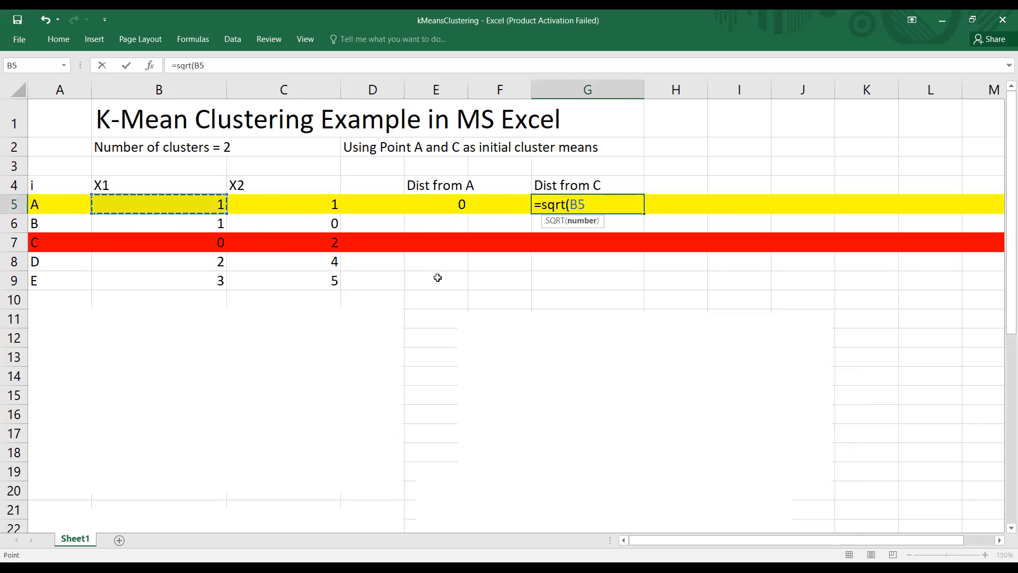
{"action": "type", "text": "-"}
{"action": "left_click", "coordinate": [191, 241]}
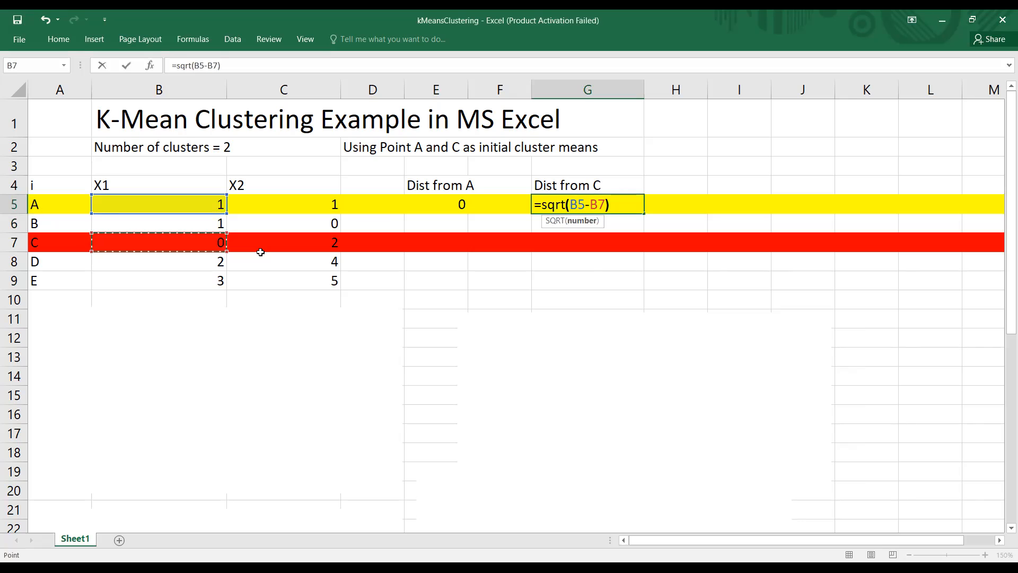
{"action": "type", "text": ")^2"}
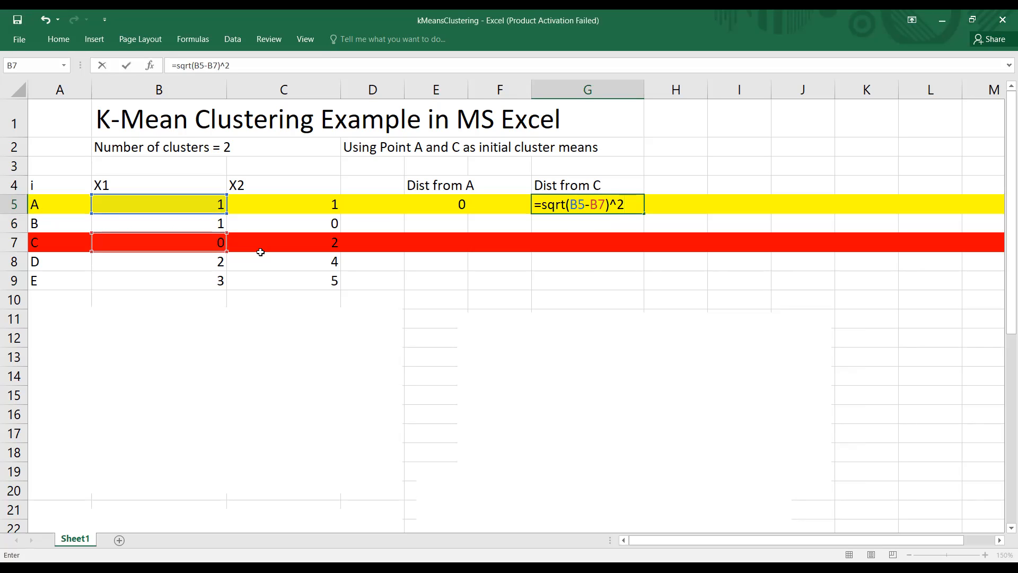
{"action": "type", "text": "+"}
Step: Add the squared X2 difference to the G5 formula as +C5-C7)^2
{"action": "left_click", "coordinate": [304, 209]}
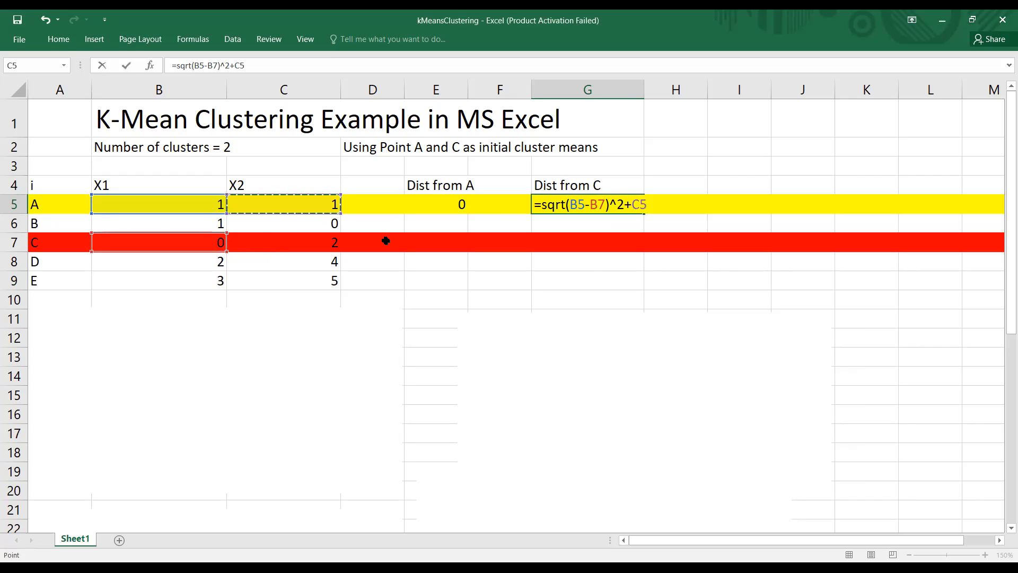
{"action": "type", "text": "-"}
{"action": "left_click", "coordinate": [313, 242]}
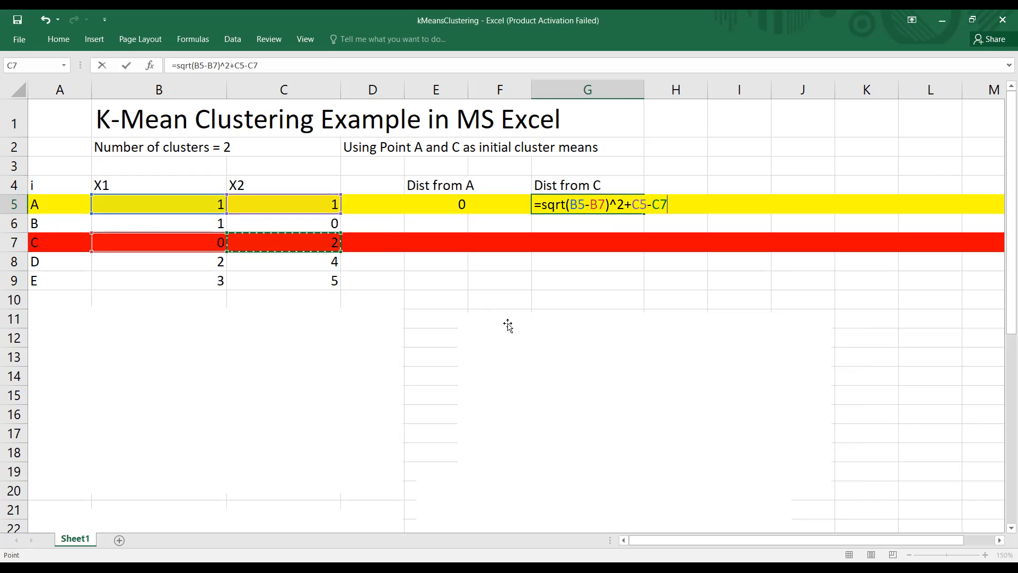
{"action": "type", "text": ")^2"}
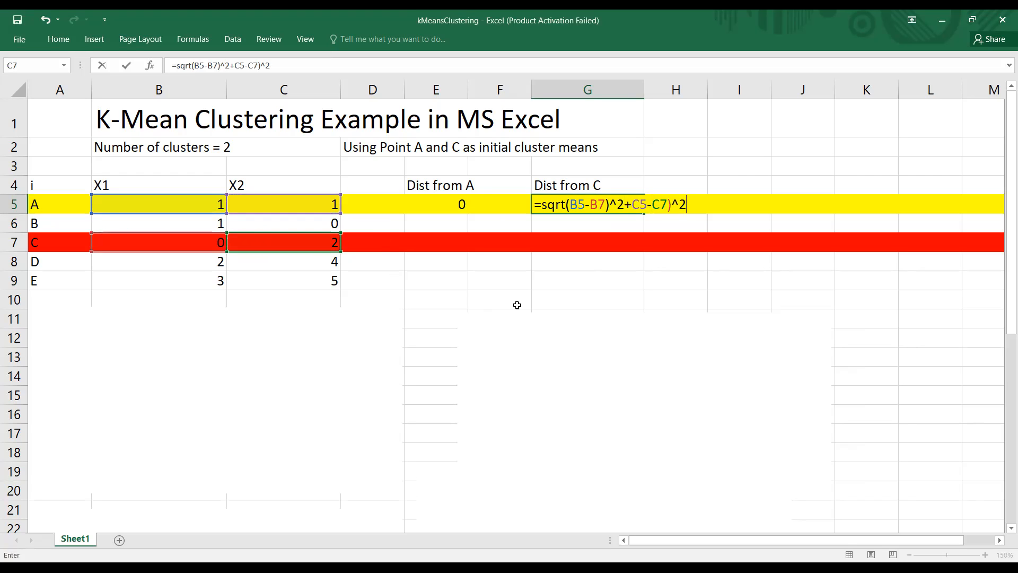
Step: Fix the parentheses in G5 so it holds =SQRT((B5-B7)^2+(C5-C7)^2), and commit the formula
{"action": "left_click", "coordinate": [632, 205]}
{"action": "type", "text": "("}
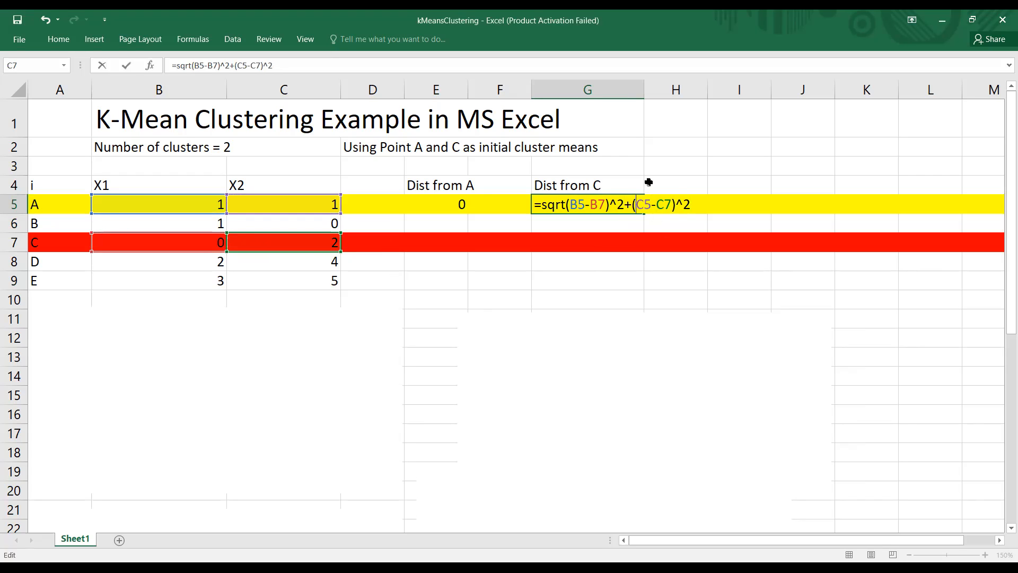
{"action": "left_click", "coordinate": [567, 205]}
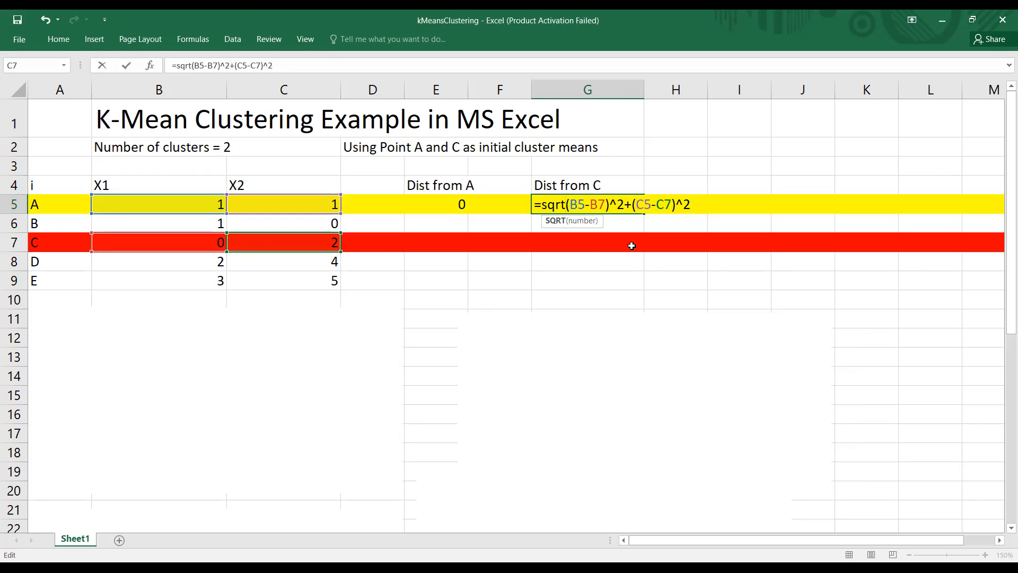
{"action": "type", "text": "("}
{"action": "left_click", "coordinate": [698, 199]}
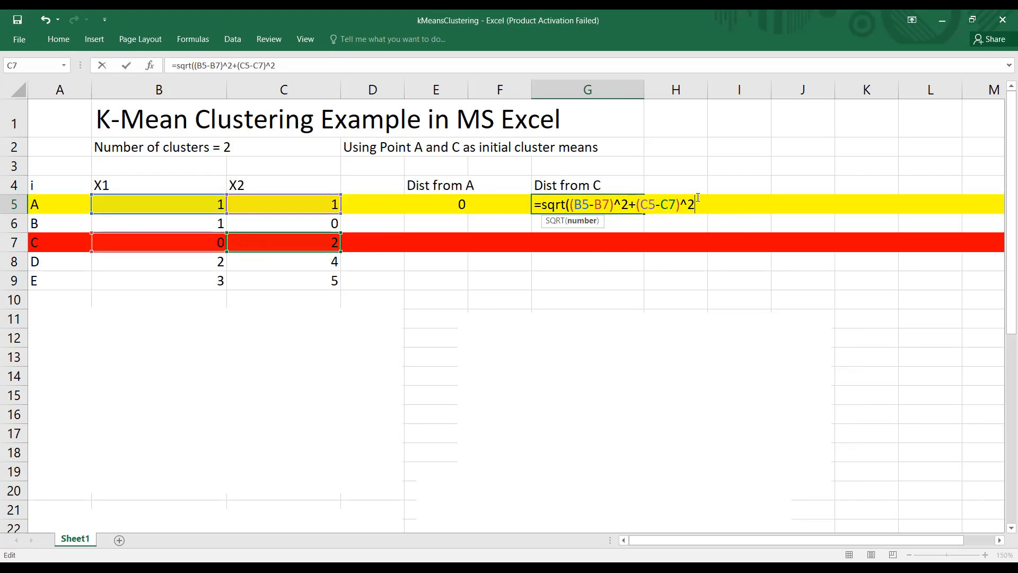
{"action": "type", "text": ")"}
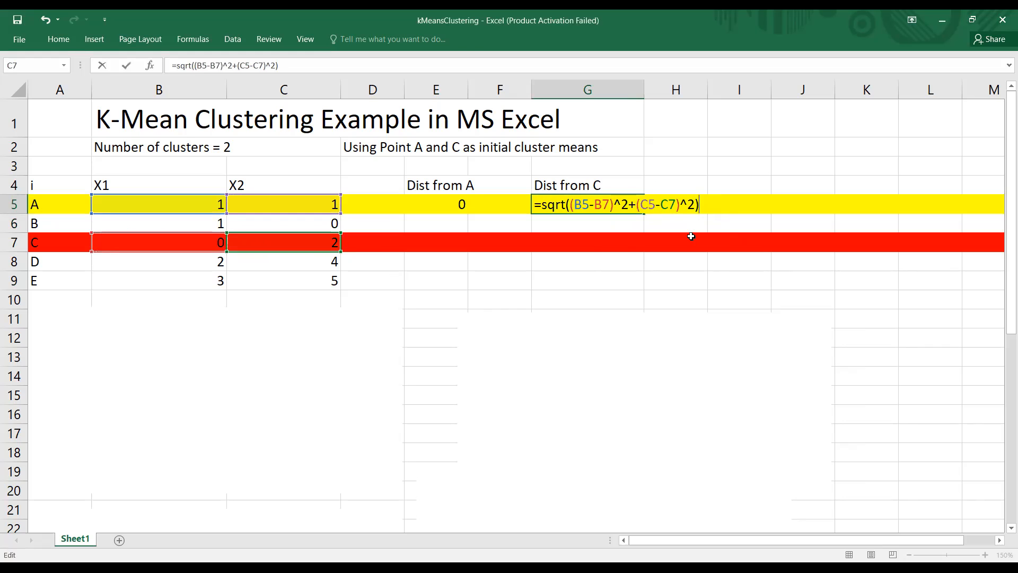
{"action": "key", "text": "Return"}
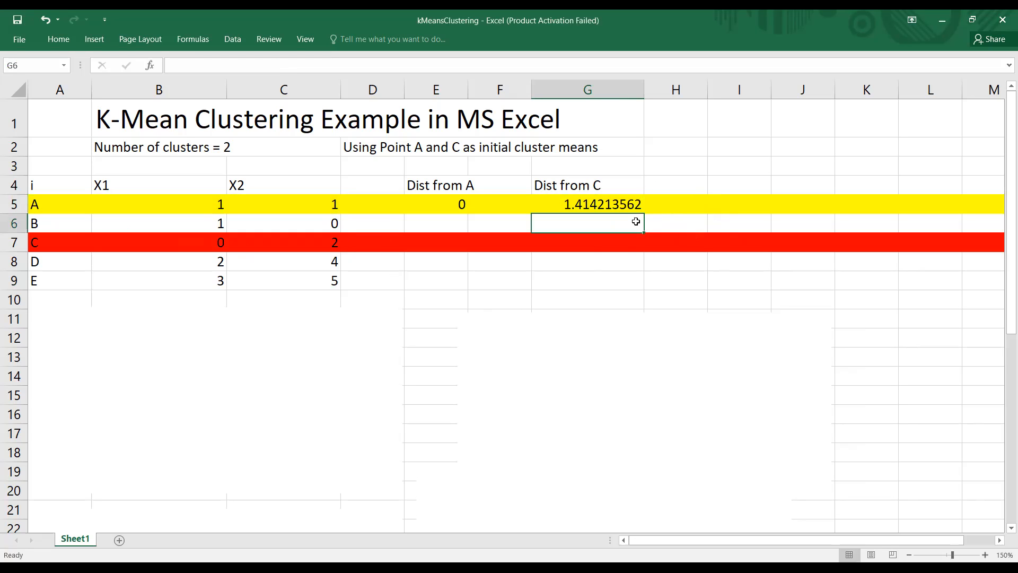
Step: Fill the distance-from-C formula from G5 down through G7
{"action": "left_click", "coordinate": [591, 199]}
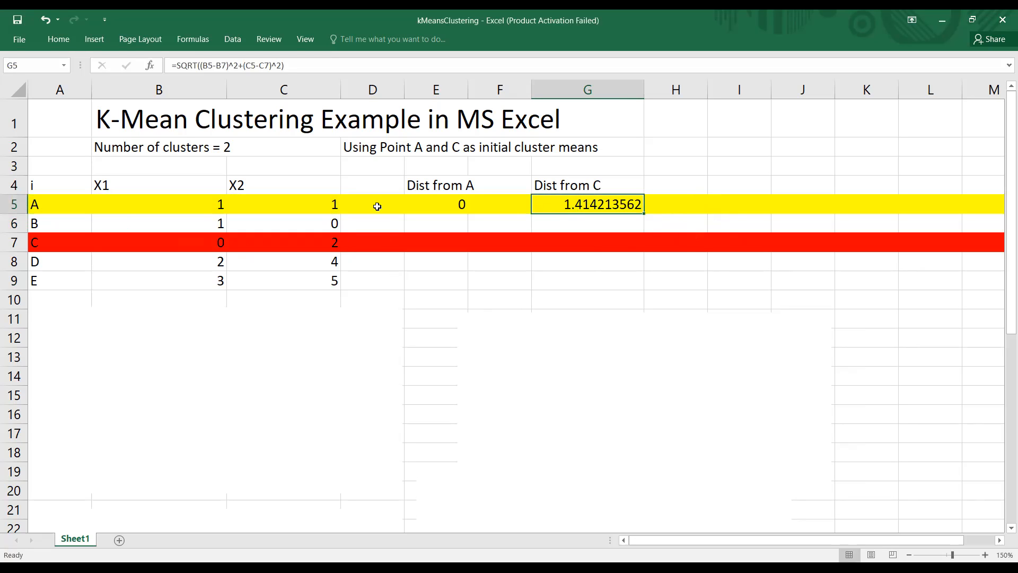
{"action": "left_click", "coordinate": [131, 204]}
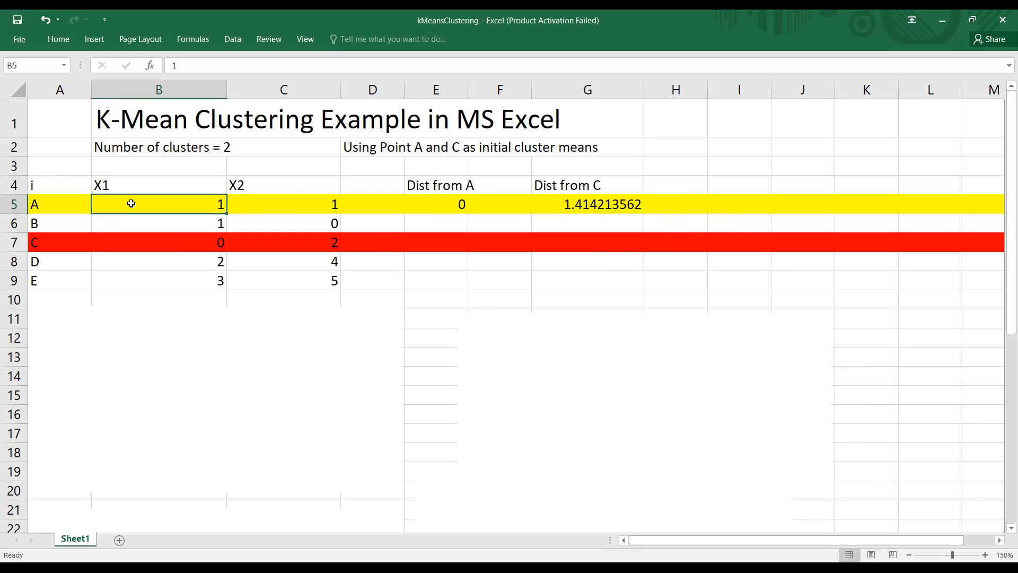
{"action": "left_click", "coordinate": [141, 243]}
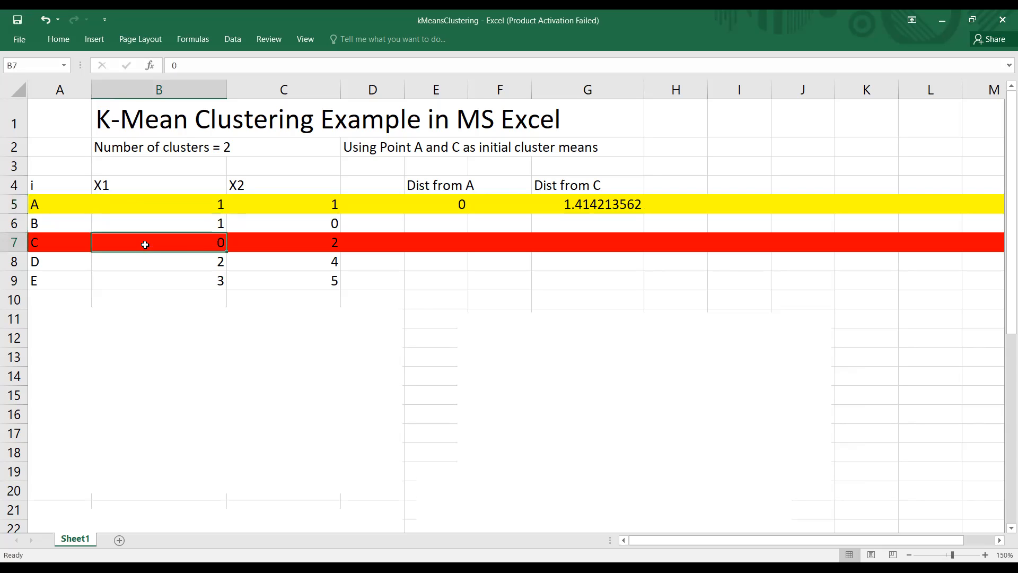
{"action": "left_click", "coordinate": [580, 205]}
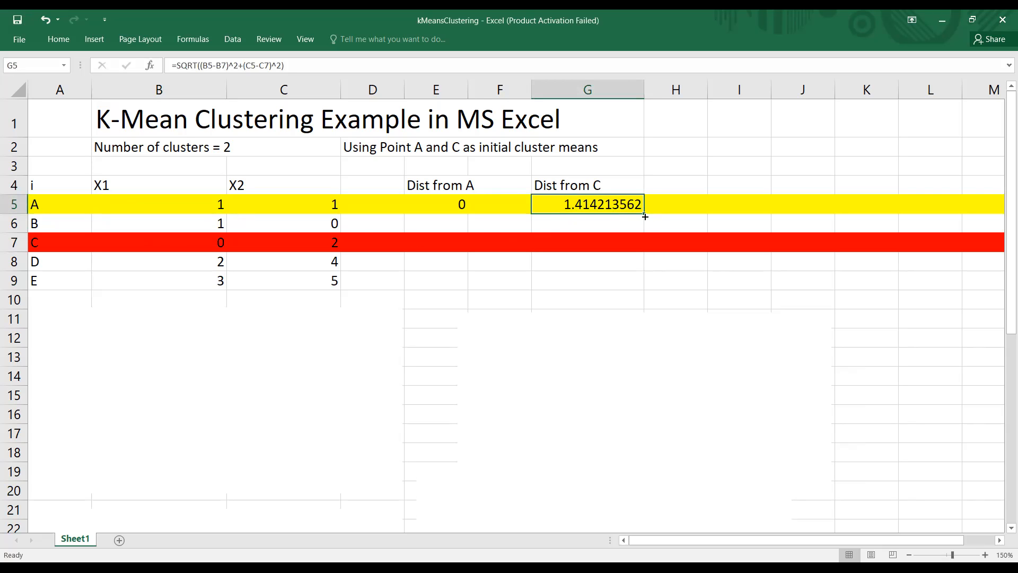
{"action": "left_click_drag", "start_coordinate": [644, 215], "coordinate": [645, 229]}
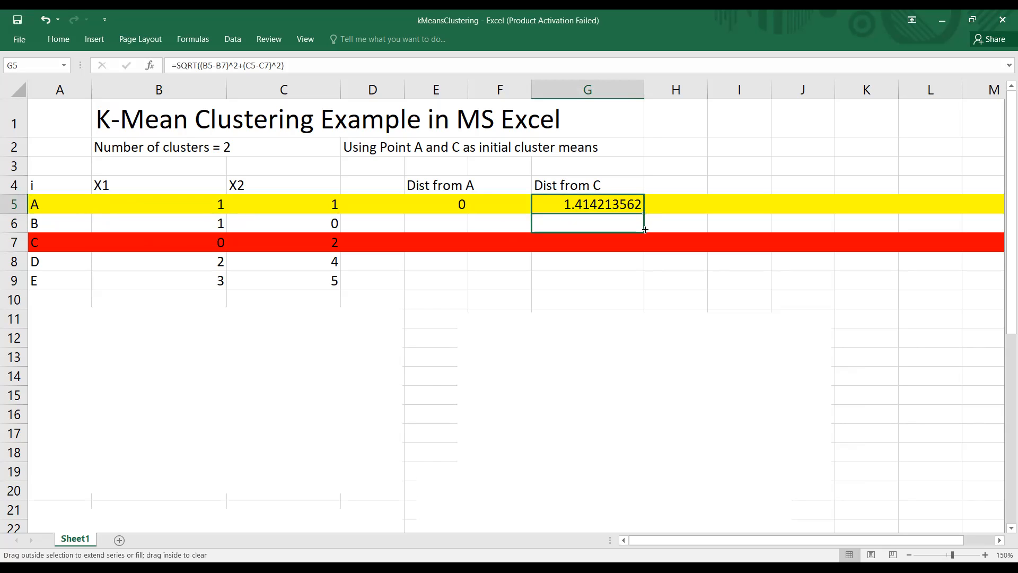
{"action": "left_click_drag", "start_coordinate": [644, 229], "coordinate": [641, 248]}
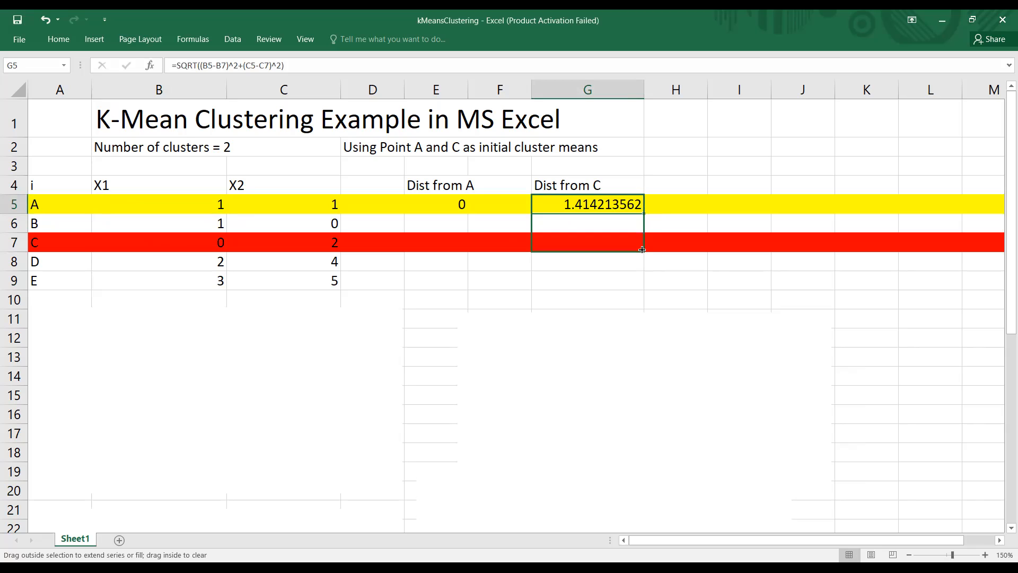
{"action": "mouse_move", "coordinate": [641, 255]}
{"action": "left_mouse_down"}
{"action": "mouse_move", "coordinate": [641, 266]}
{"action": "mouse_move", "coordinate": [642, 220]}
{"action": "mouse_move", "coordinate": [641, 250]}
{"action": "left_mouse_up"}
Step: Examine the filled distance-from-C formulas in G5:G7, checking which cells they reference for points A and C
{"action": "left_click", "coordinate": [606, 242]}
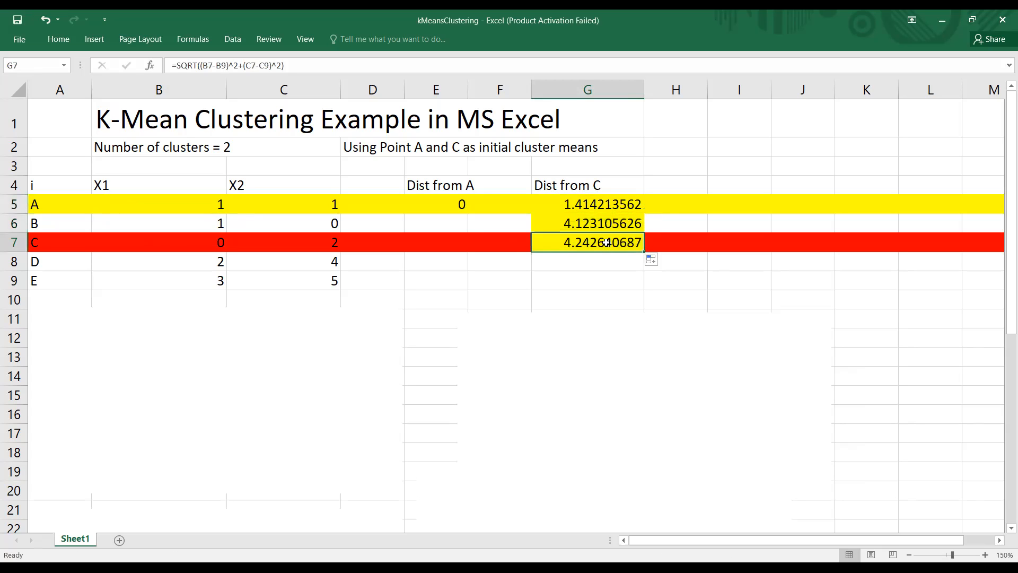
{"action": "left_click", "coordinate": [37, 243]}
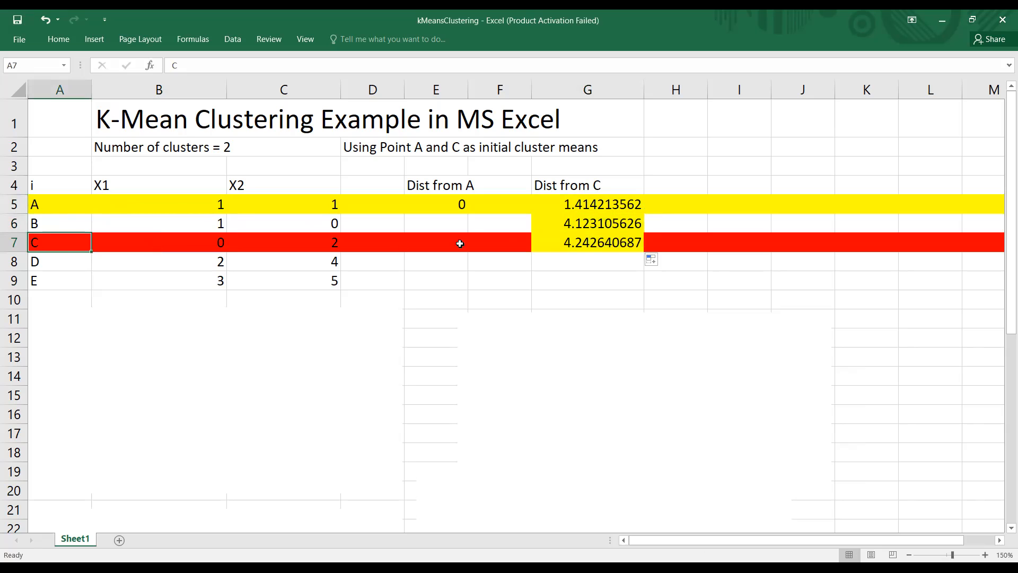
{"action": "left_click", "coordinate": [599, 248]}
{"action": "left_click", "coordinate": [31, 241]}
{"action": "left_click", "coordinate": [582, 242]}
{"action": "left_click", "coordinate": [75, 244]}
{"action": "left_click", "coordinate": [571, 248]}
{"action": "left_click", "coordinate": [592, 221]}
{"action": "left_click", "coordinate": [594, 205]}
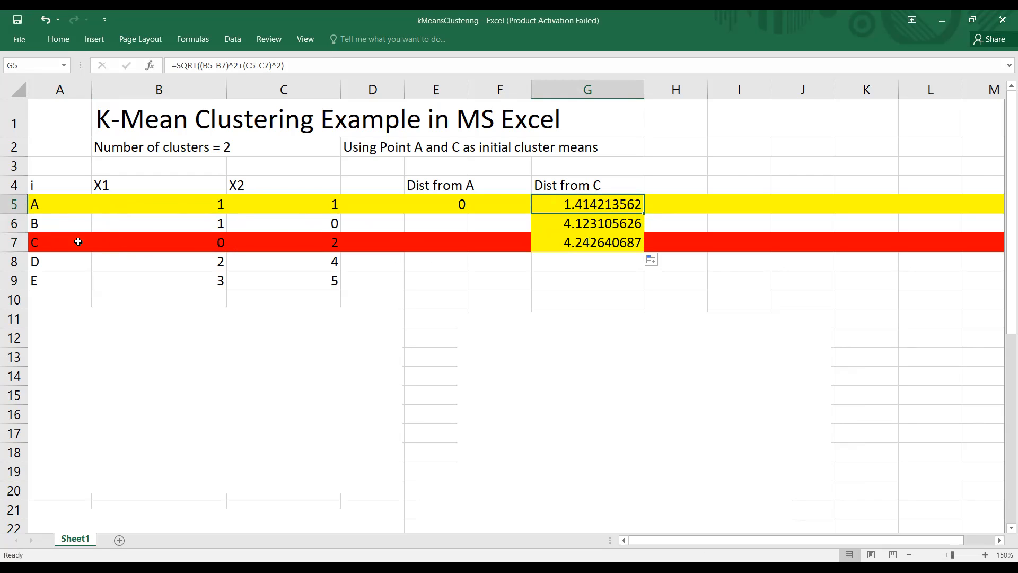
{"action": "left_click", "coordinate": [58, 244]}
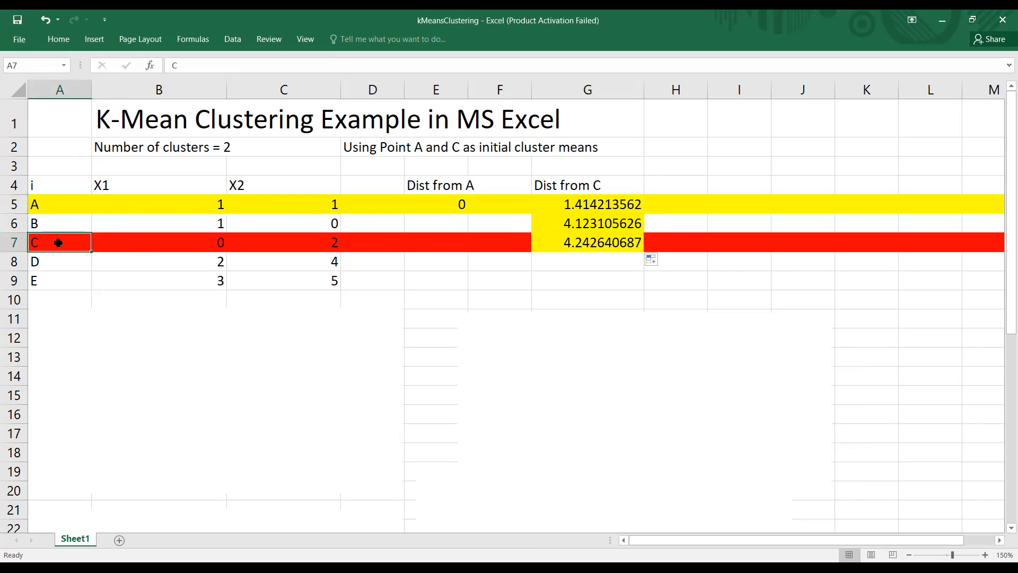
{"action": "left_click", "coordinate": [55, 205]}
{"action": "left_click", "coordinate": [51, 242]}
{"action": "left_click", "coordinate": [622, 204]}
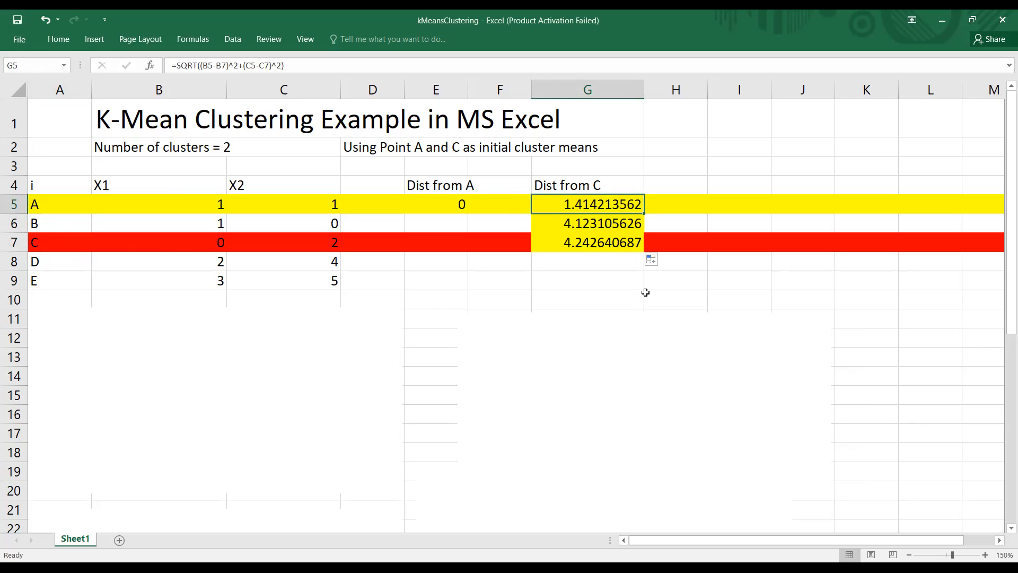
{"action": "left_click", "coordinate": [64, 243]}
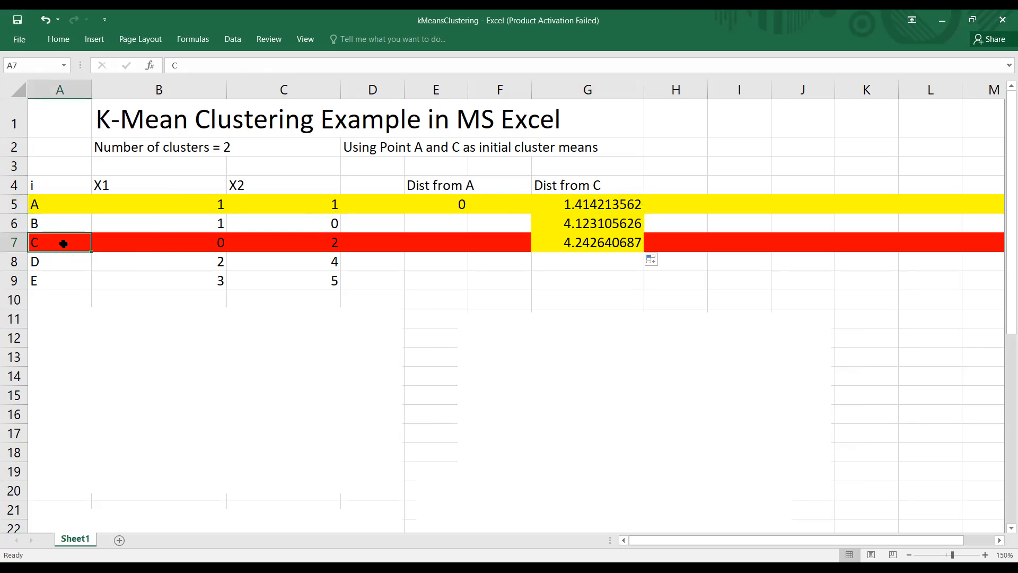
{"action": "left_click", "coordinate": [597, 206]}
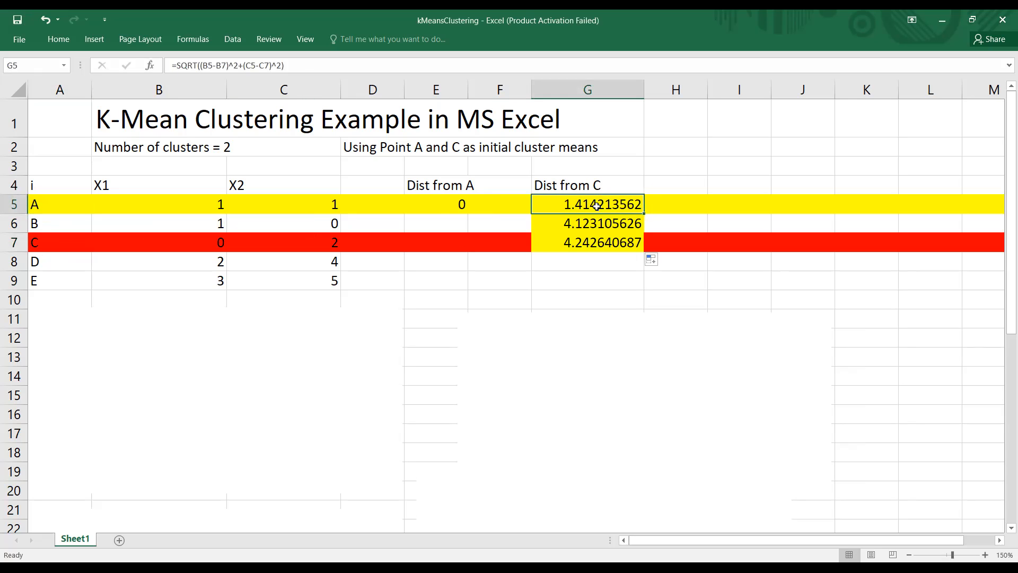
{"action": "left_click", "coordinate": [217, 65]}
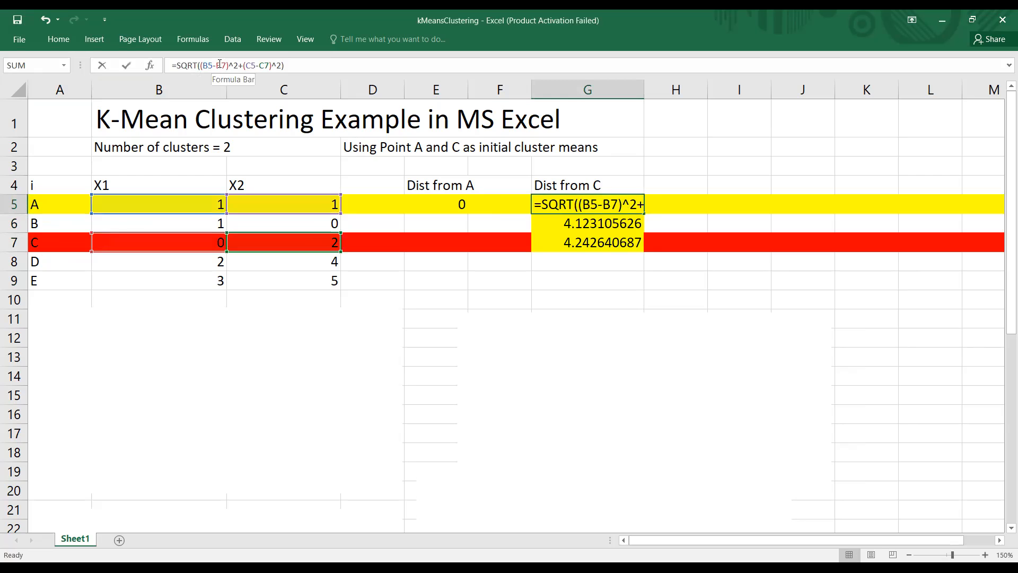
{"action": "key", "text": "shift+Left"}
{"action": "left_click_drag", "start_coordinate": [223, 64], "coordinate": [226, 65]}
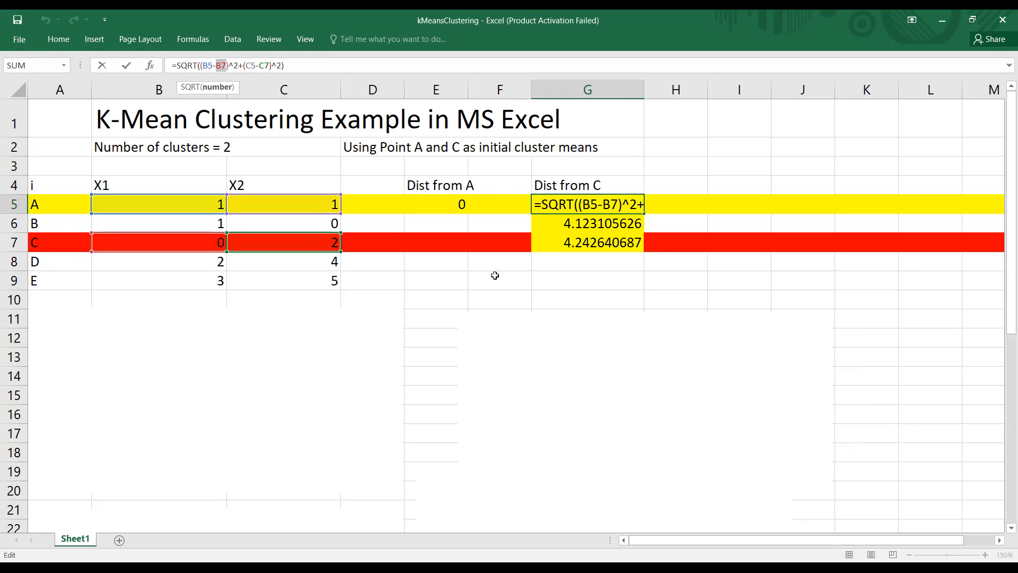
{"action": "key", "text": "ctrl+Return"}
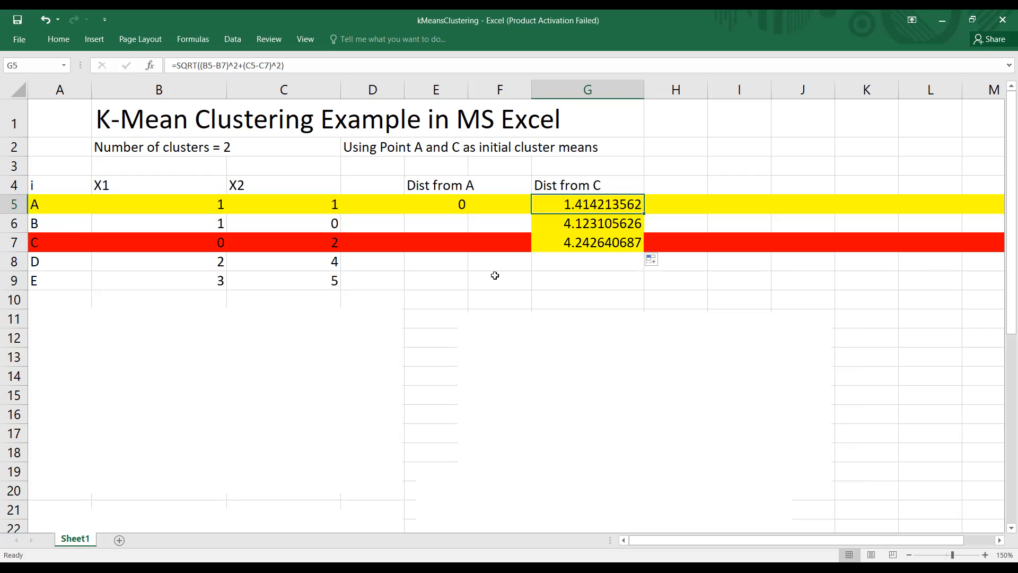
Step: Make the references to point C's coordinates absolute in the G5 formula, as $B$7 and $C$7
{"action": "left_click", "coordinate": [428, 63]}
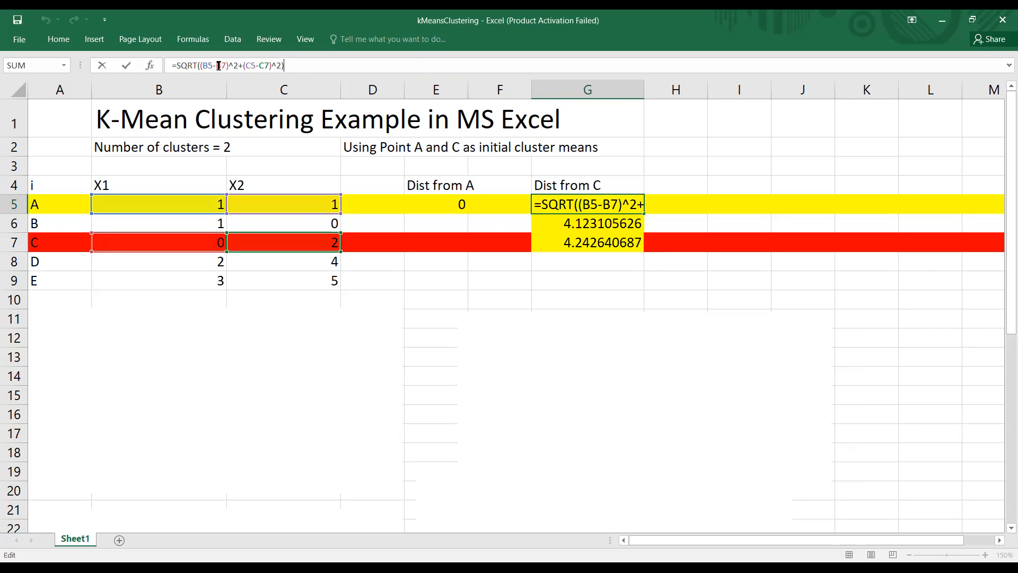
{"action": "left_click_drag", "start_coordinate": [216, 65], "coordinate": [225, 65]}
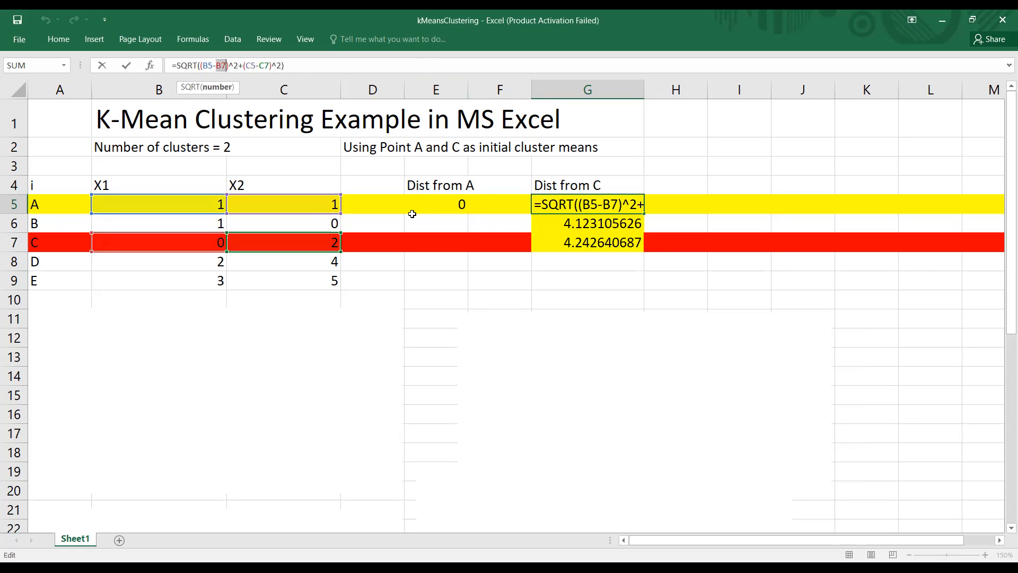
{"action": "key", "text": "F4"}
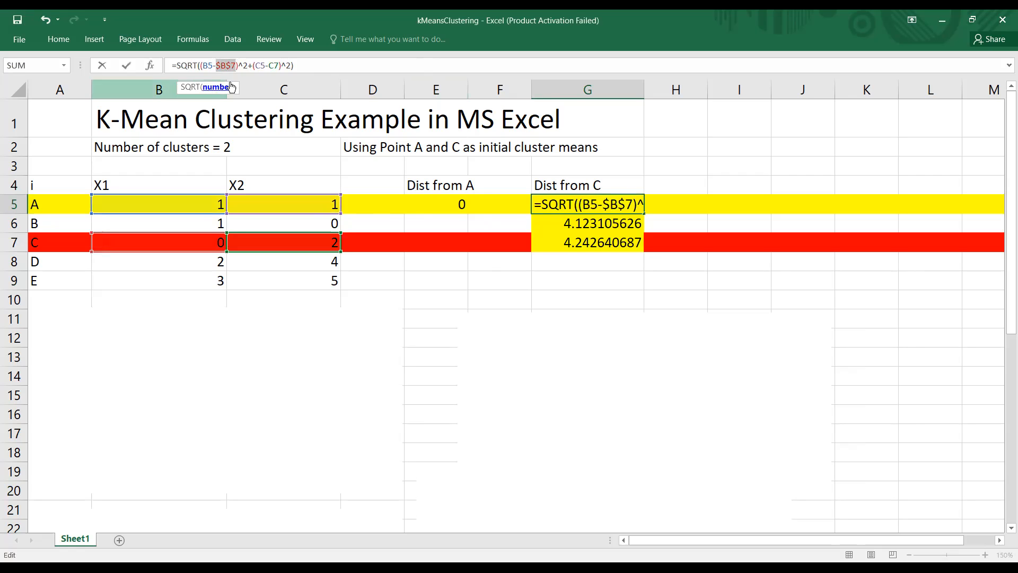
{"action": "left_click", "coordinate": [269, 66]}
{"action": "double_click", "coordinate": [271, 67]}
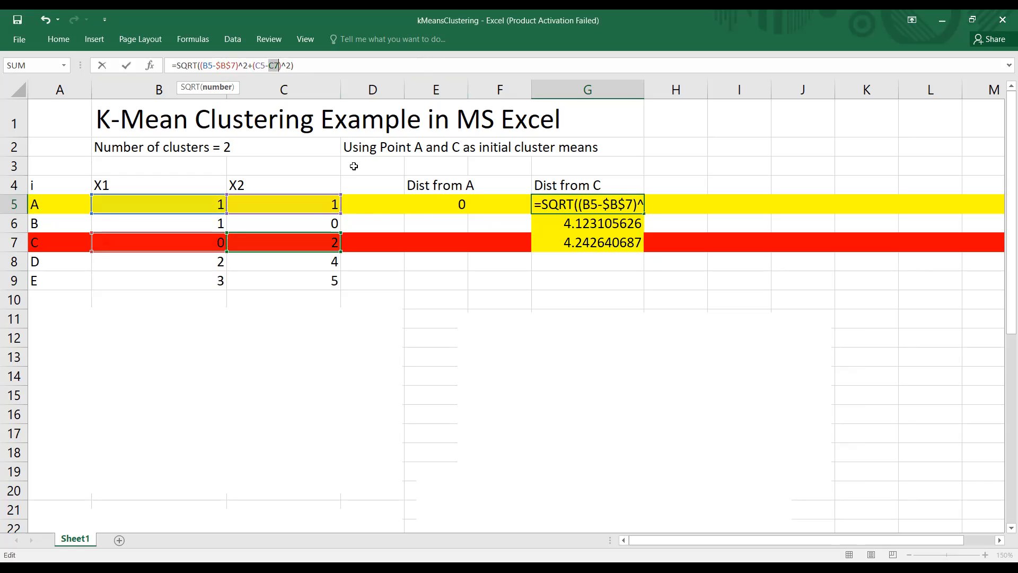
{"action": "key", "text": "F4"}
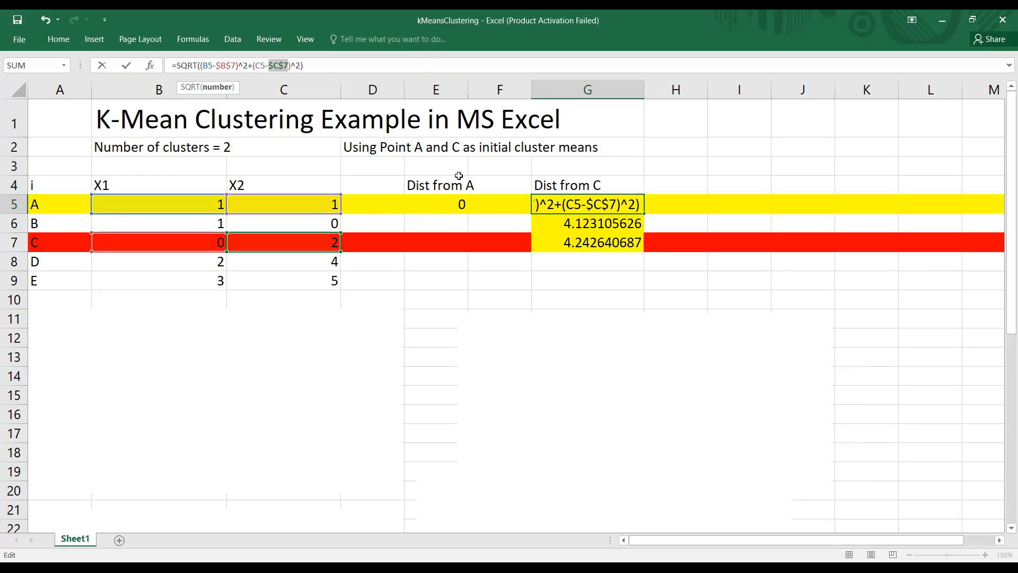
Step: Commit the absolute-reference formula in G5 and fill it down through G7
{"action": "key", "text": "Return"}
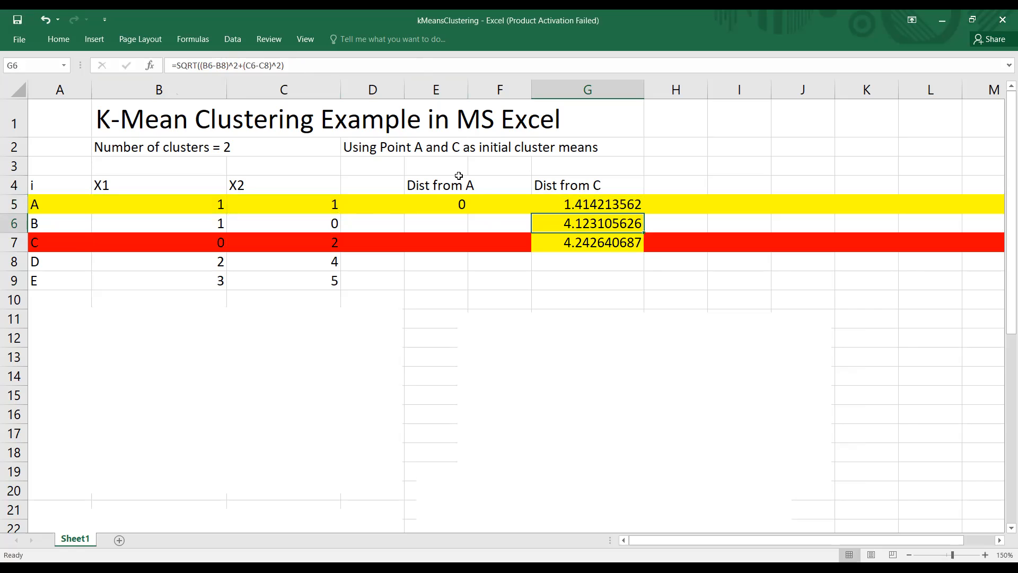
{"action": "left_click", "coordinate": [598, 205]}
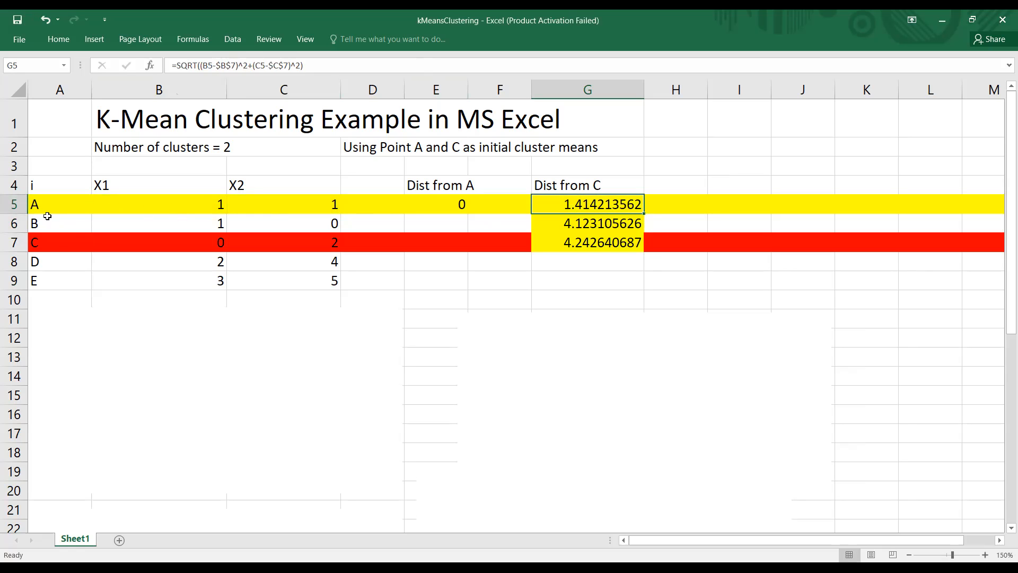
{"action": "left_click", "coordinate": [643, 214]}
{"action": "left_click_drag", "start_coordinate": [646, 226], "coordinate": [638, 237]}
{"action": "left_click", "coordinate": [621, 210]}
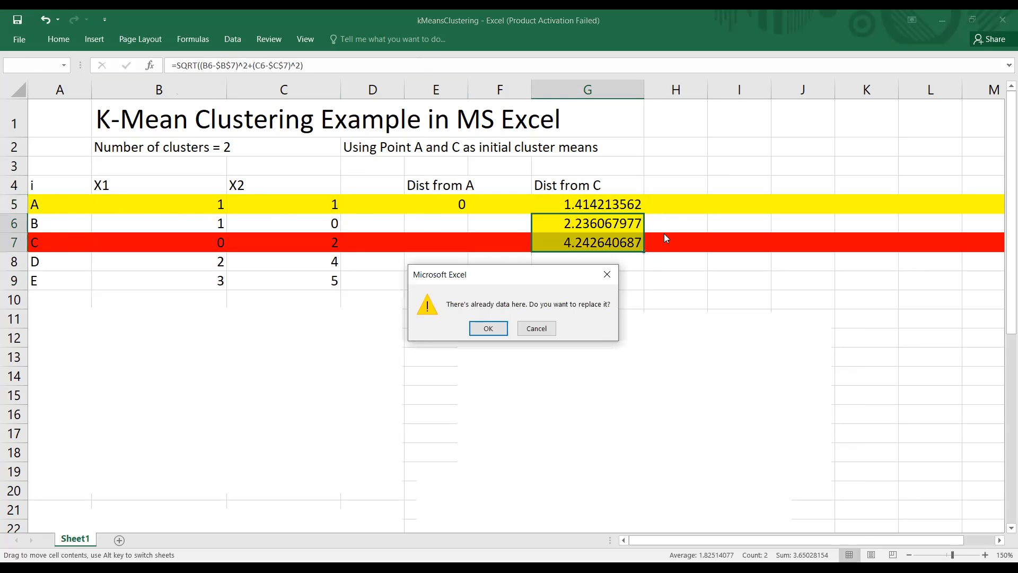
{"action": "left_click", "coordinate": [548, 334]}
{"action": "left_click", "coordinate": [623, 207]}
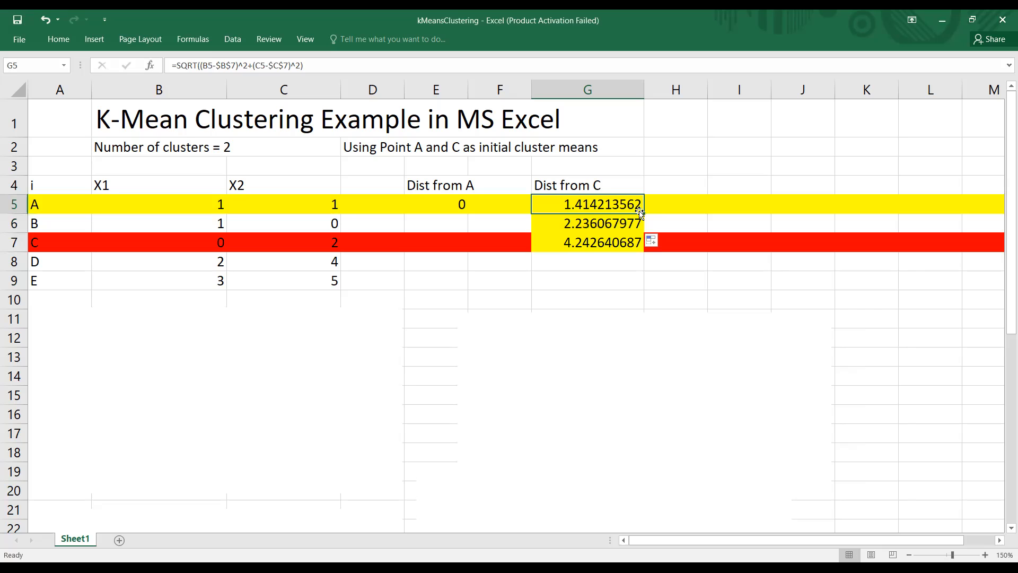
{"action": "left_click_drag", "start_coordinate": [643, 214], "coordinate": [638, 244]}
{"action": "left_click", "coordinate": [629, 242]}
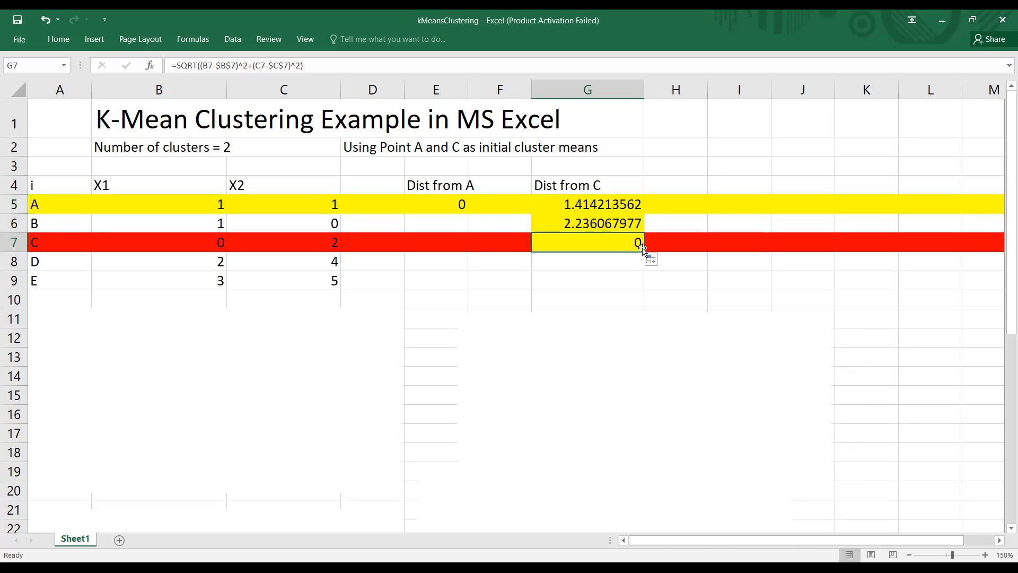
Step: Examine points A, B and C against their recalculated distances from C in G5:G7
{"action": "left_click", "coordinate": [41, 226]}
{"action": "left_click", "coordinate": [38, 245]}
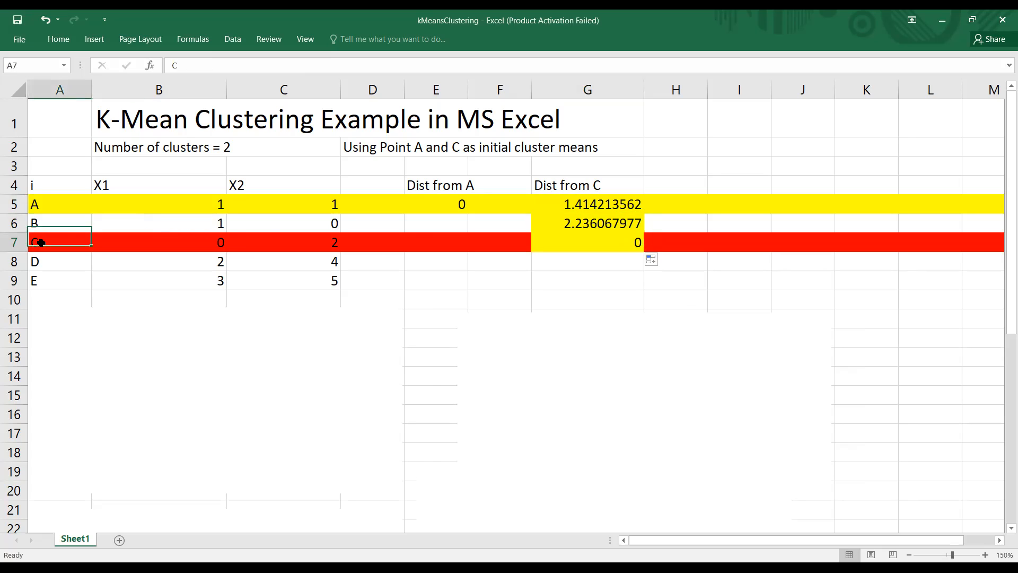
{"action": "left_click", "coordinate": [574, 223]}
{"action": "left_click", "coordinate": [46, 204]}
{"action": "left_click", "coordinate": [45, 227]}
{"action": "left_click", "coordinate": [45, 243]}
{"action": "left_click", "coordinate": [609, 205]}
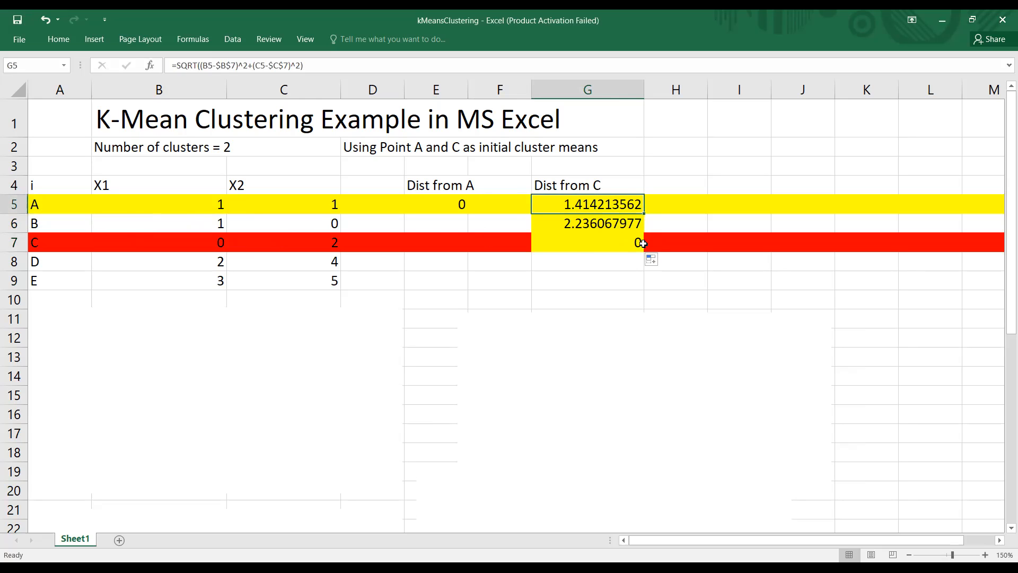
{"action": "left_click", "coordinate": [640, 244]}
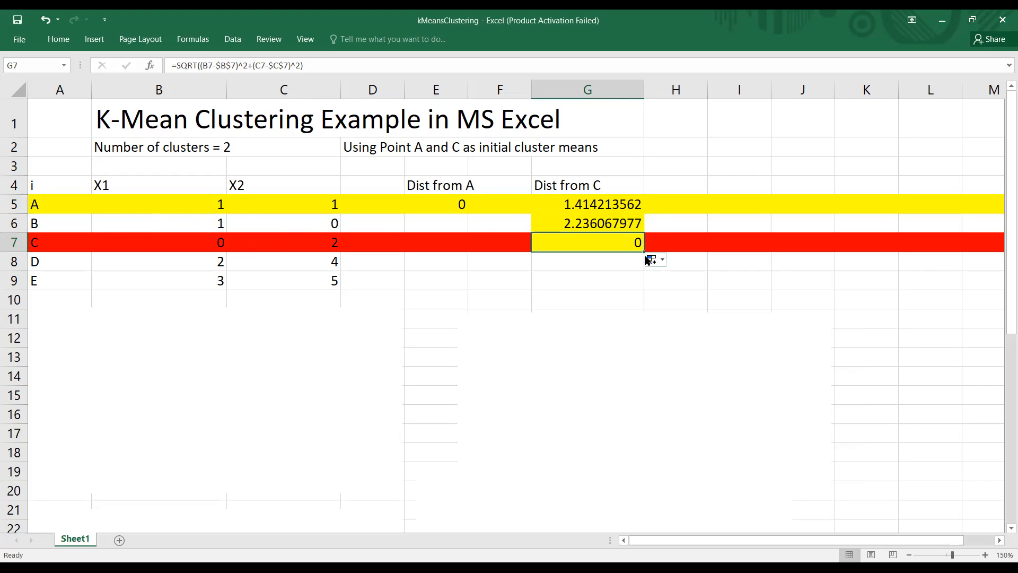
Step: Fill the distance-from-C formula from G7 down through G9 for points D and E
{"action": "left_click", "coordinate": [642, 262]}
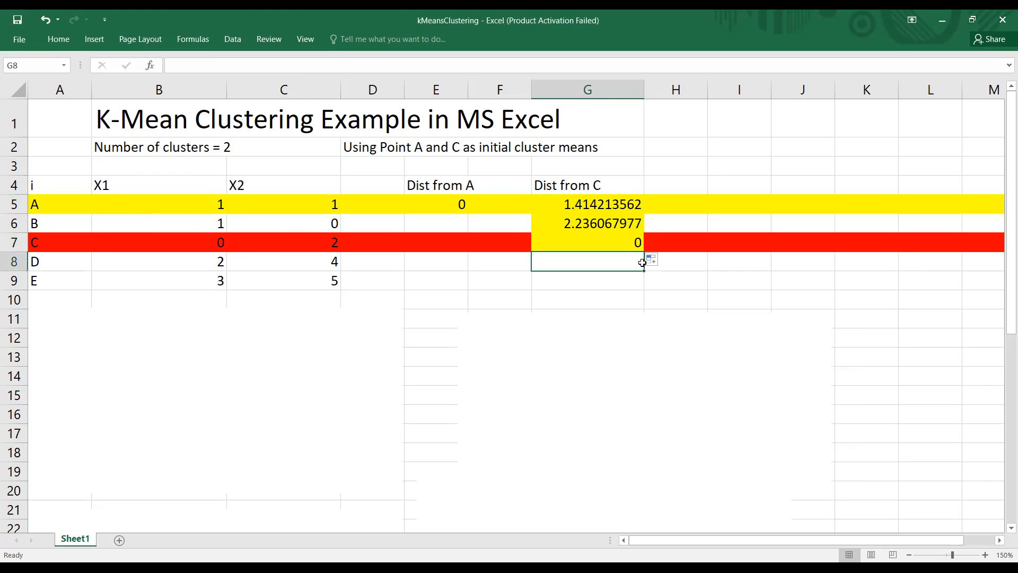
{"action": "left_click", "coordinate": [640, 245]}
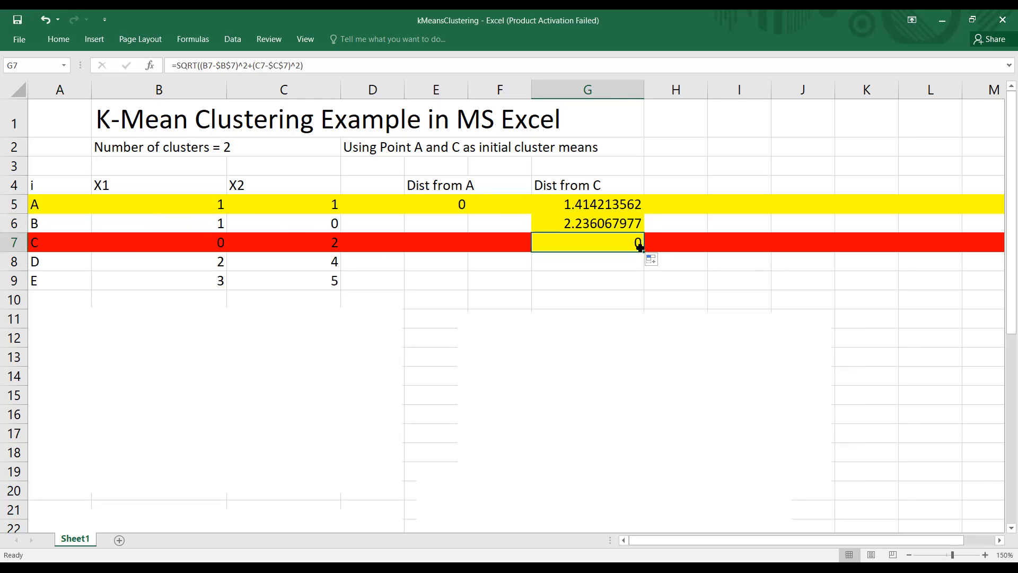
{"action": "left_click_drag", "start_coordinate": [642, 254], "coordinate": [640, 286]}
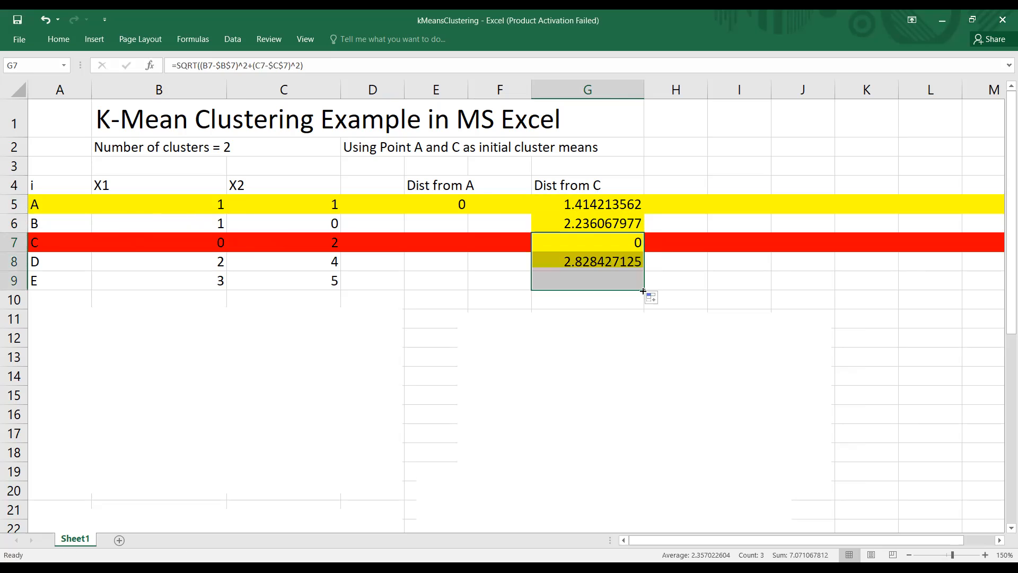
{"action": "left_click", "coordinate": [709, 284]}
{"action": "left_click", "coordinate": [616, 261]}
{"action": "left_click", "coordinate": [631, 242]}
{"action": "left_click", "coordinate": [629, 260]}
{"action": "left_click", "coordinate": [592, 236]}
{"action": "left_click", "coordinate": [485, 201]}
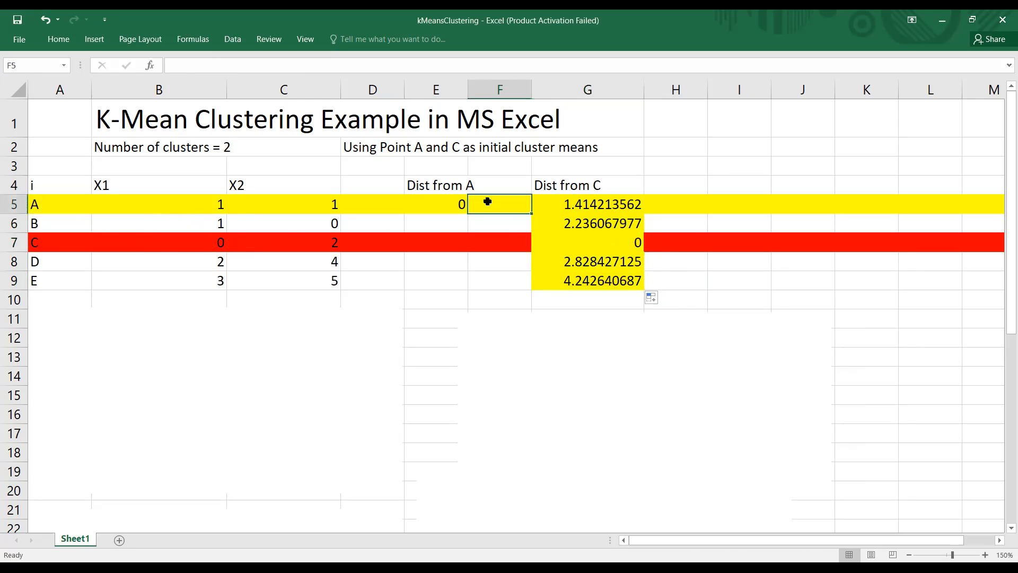
Step: Make the references to point A's coordinates absolute in the E5 formula, giving =SQRT((B5-$B$5)^2+(C5-$C$5)^2), and commit it
{"action": "left_click", "coordinate": [461, 202]}
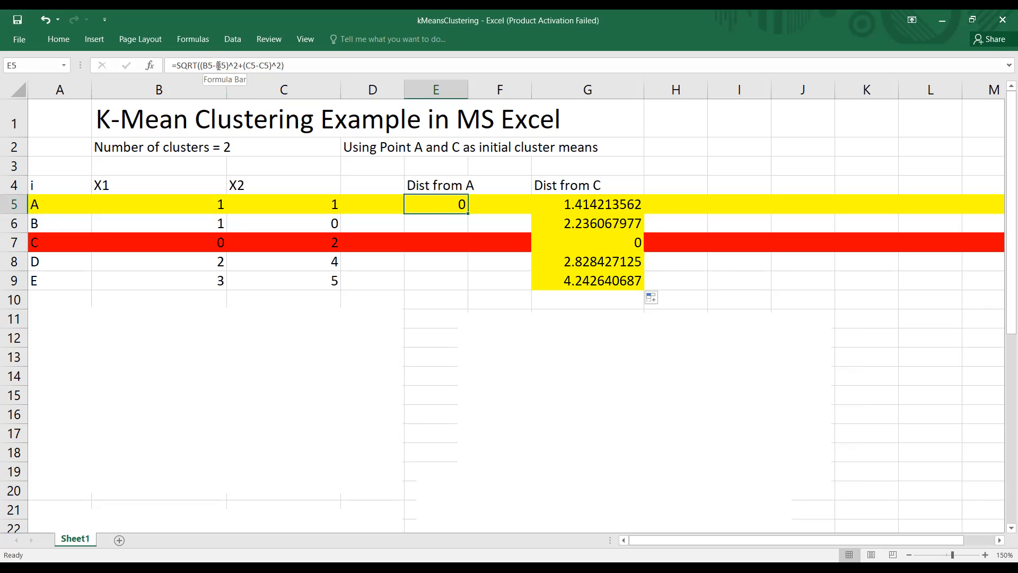
{"action": "left_click", "coordinate": [217, 65]}
{"action": "left_click_drag", "start_coordinate": [225, 65], "coordinate": [227, 65]}
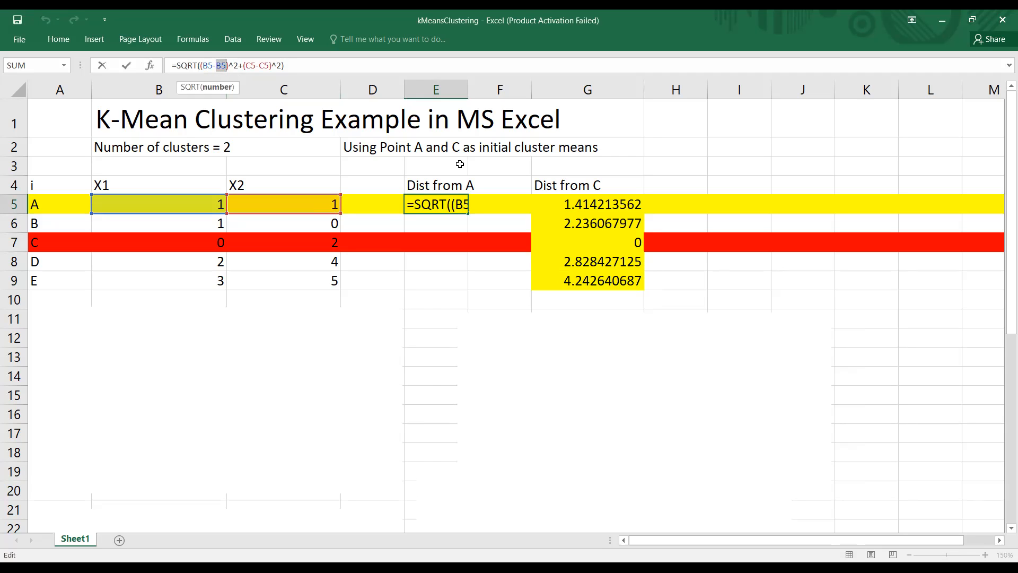
{"action": "key", "text": "F4"}
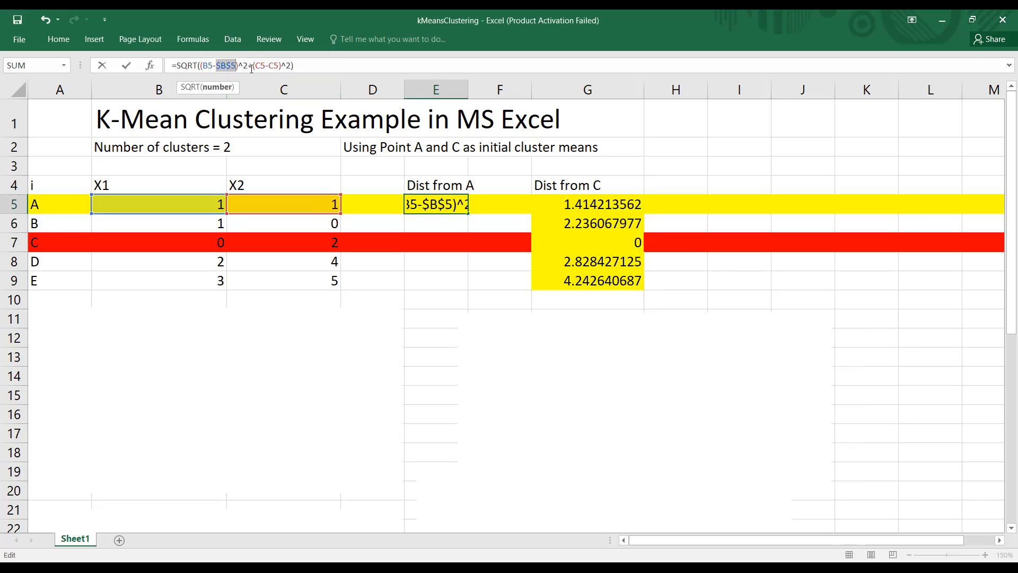
{"action": "left_click", "coordinate": [269, 64]}
{"action": "double_click", "coordinate": [272, 64]}
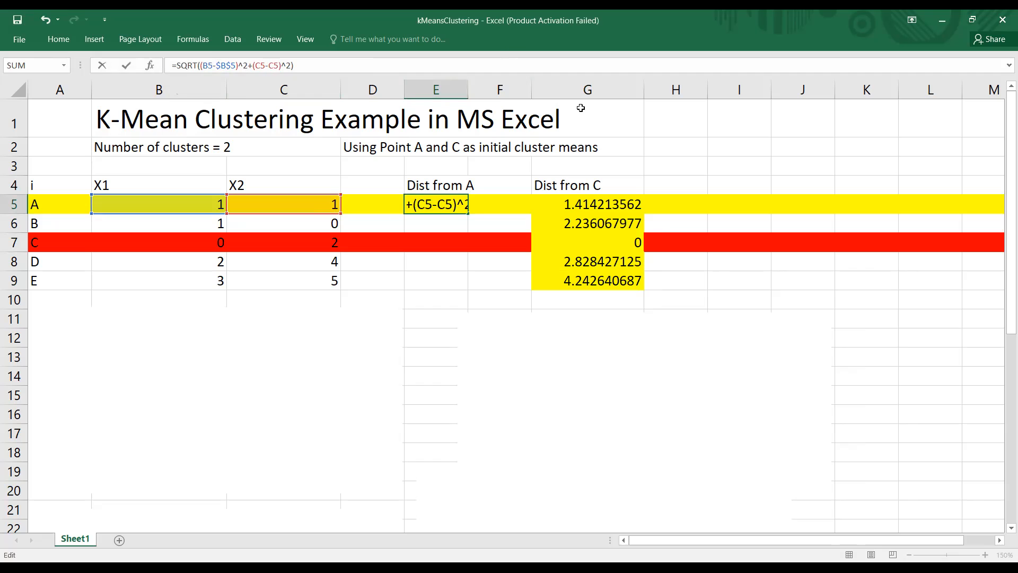
{"action": "left_click", "coordinate": [640, 110]}
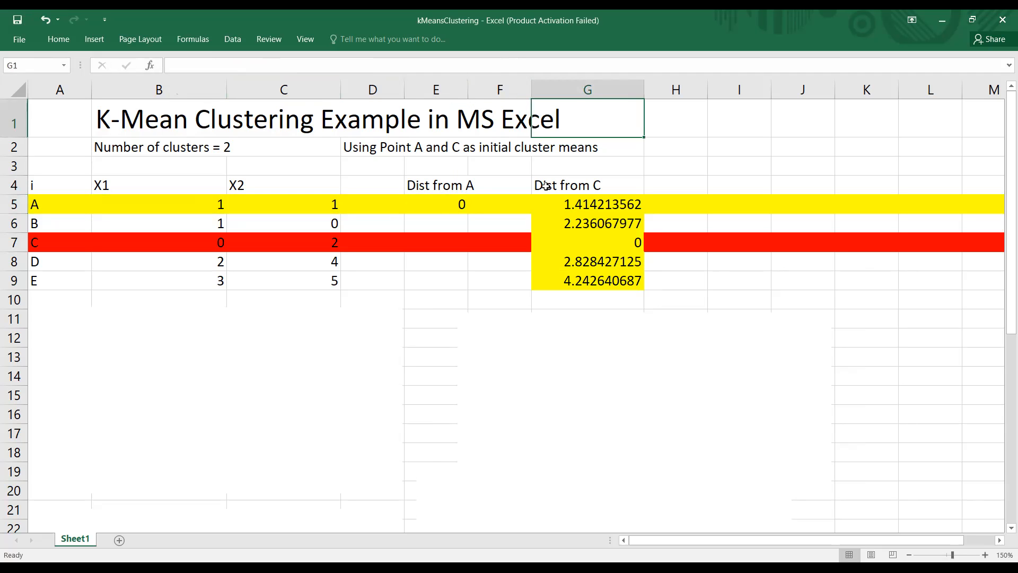
{"action": "left_click", "coordinate": [453, 203]}
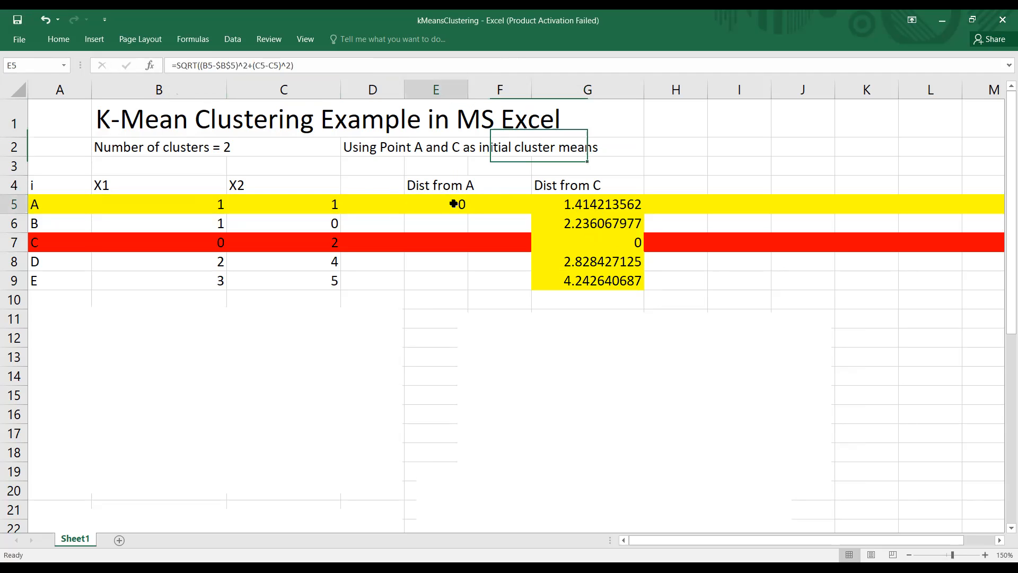
{"action": "left_click", "coordinate": [272, 67]}
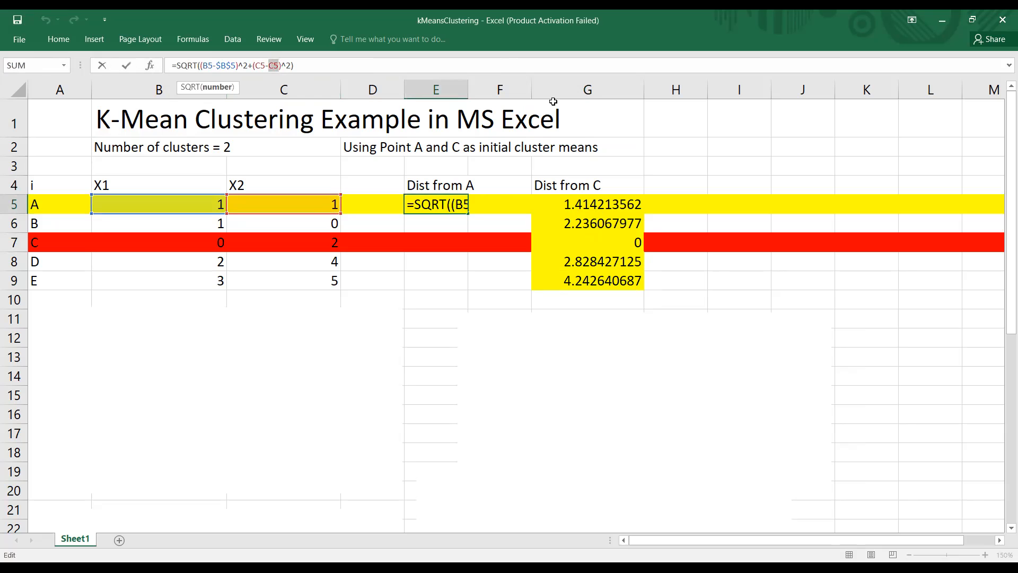
{"action": "key", "text": "F4"}
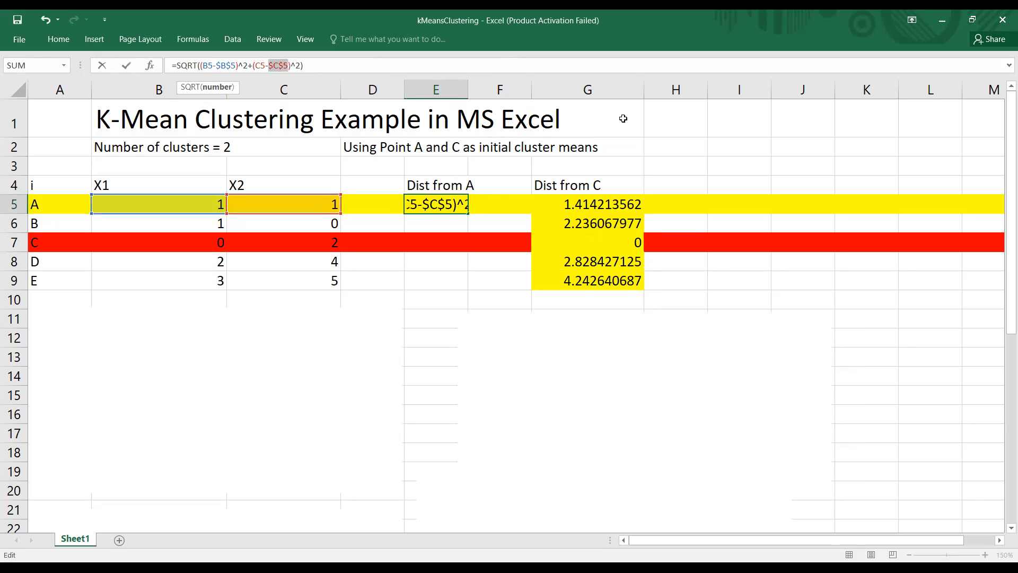
{"action": "key", "text": "Return"}
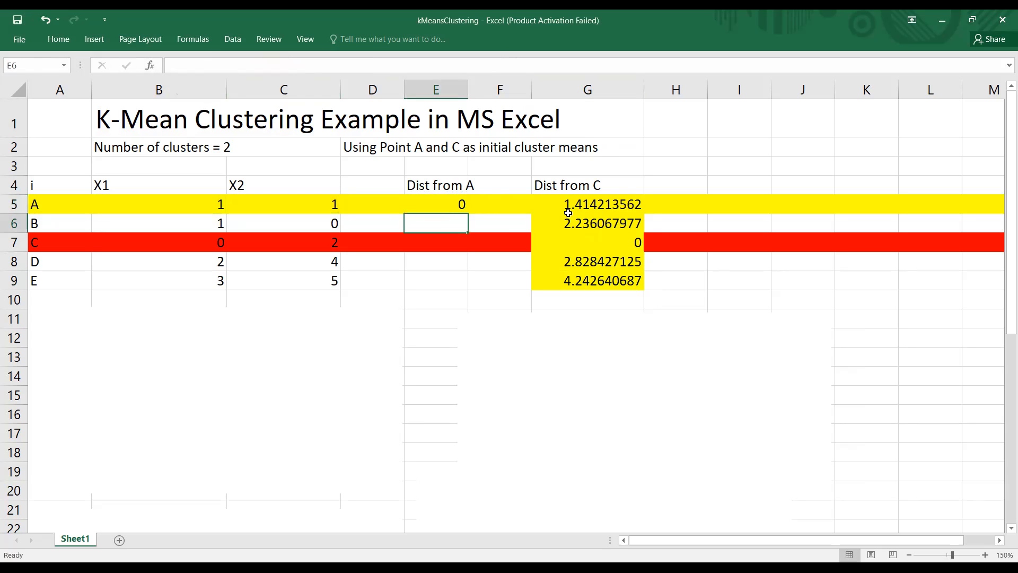
Step: Fill the distance-from-A formula from E5 down through E9
{"action": "left_click", "coordinate": [444, 200]}
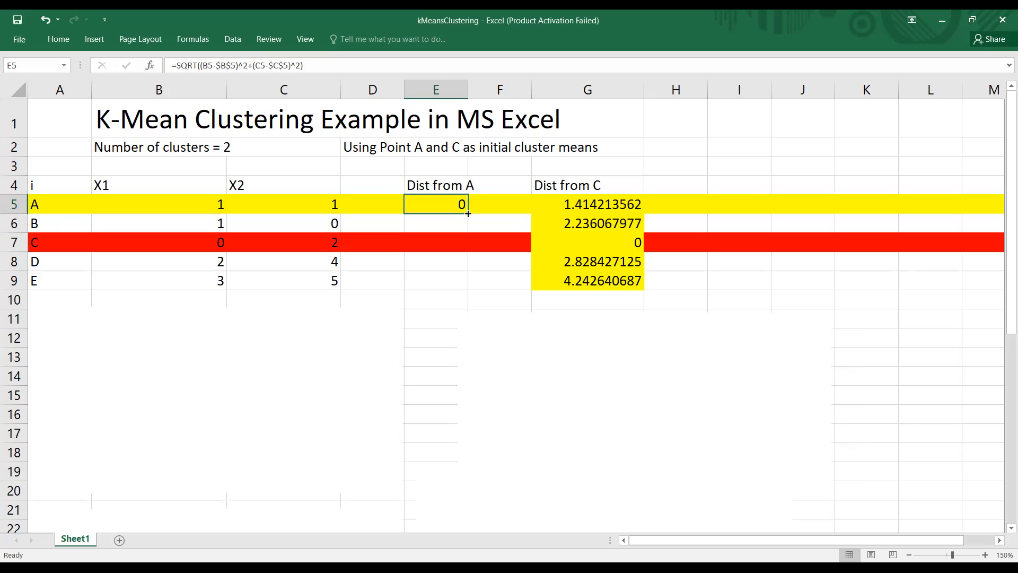
{"action": "left_click_drag", "start_coordinate": [468, 214], "coordinate": [466, 288]}
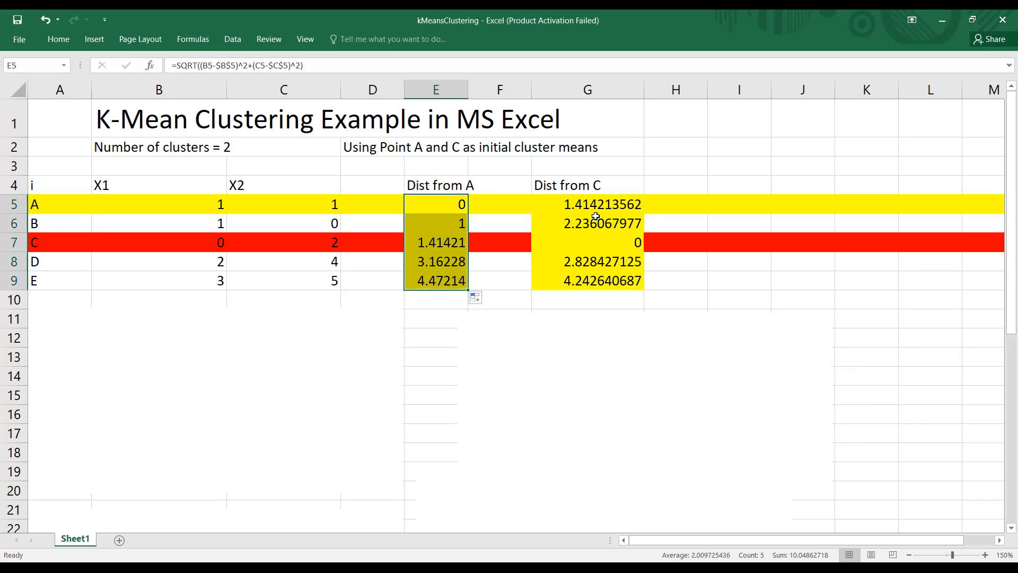
{"action": "left_click", "coordinate": [442, 203]}
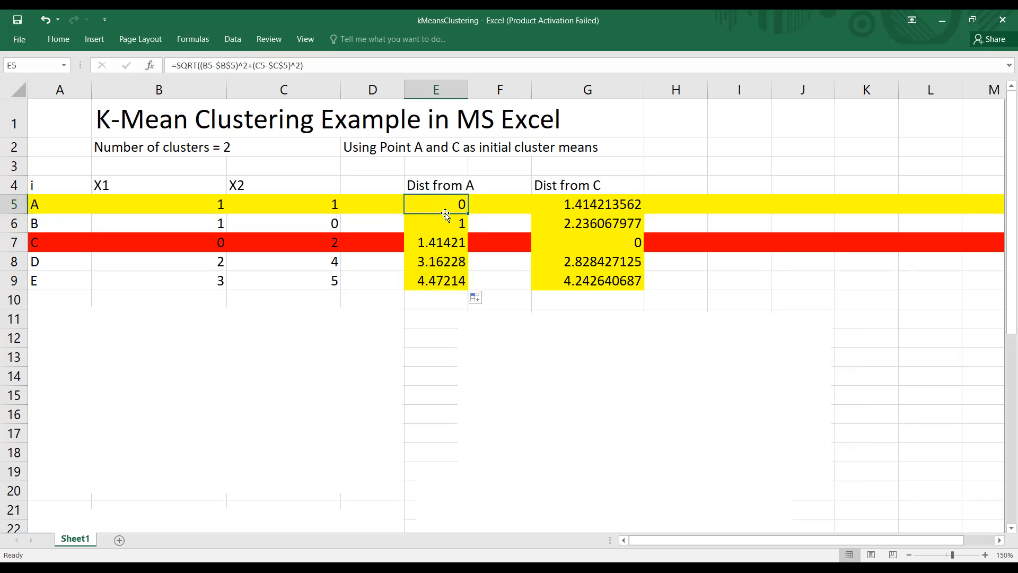
Step: Examine the filled distance-from-A formulas in E5:E9, checking that each references point A's fixed coordinates
{"action": "left_click", "coordinate": [445, 220]}
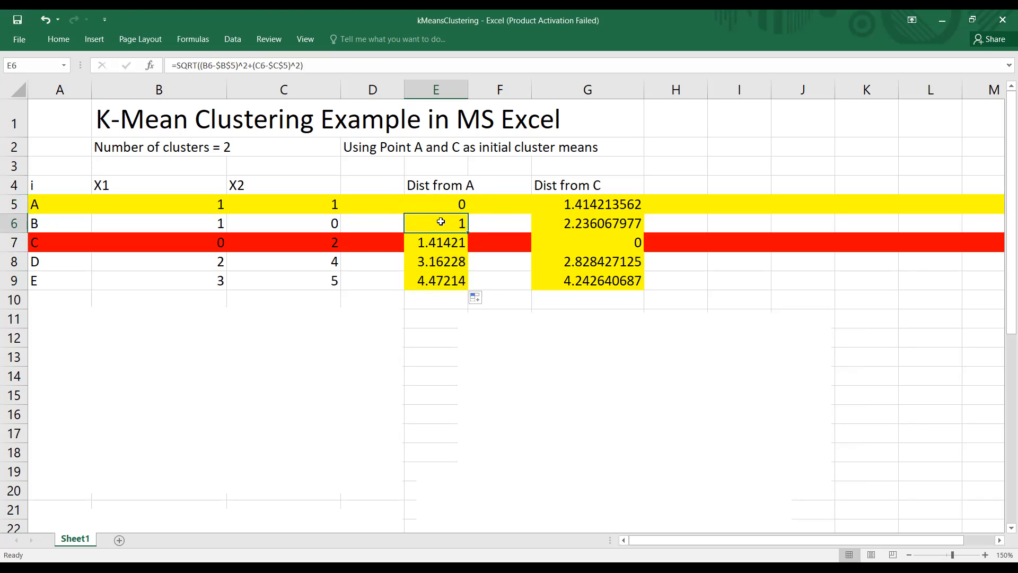
{"action": "left_click", "coordinate": [441, 241]}
{"action": "left_click", "coordinate": [455, 203]}
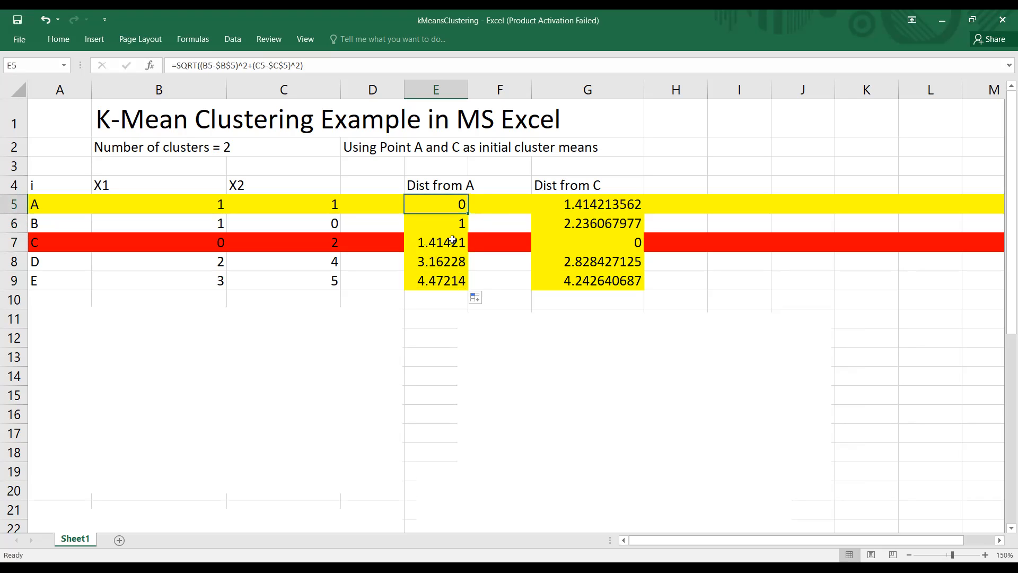
{"action": "left_click", "coordinate": [445, 258]}
{"action": "left_click", "coordinate": [448, 207]}
{"action": "left_click", "coordinate": [449, 262]}
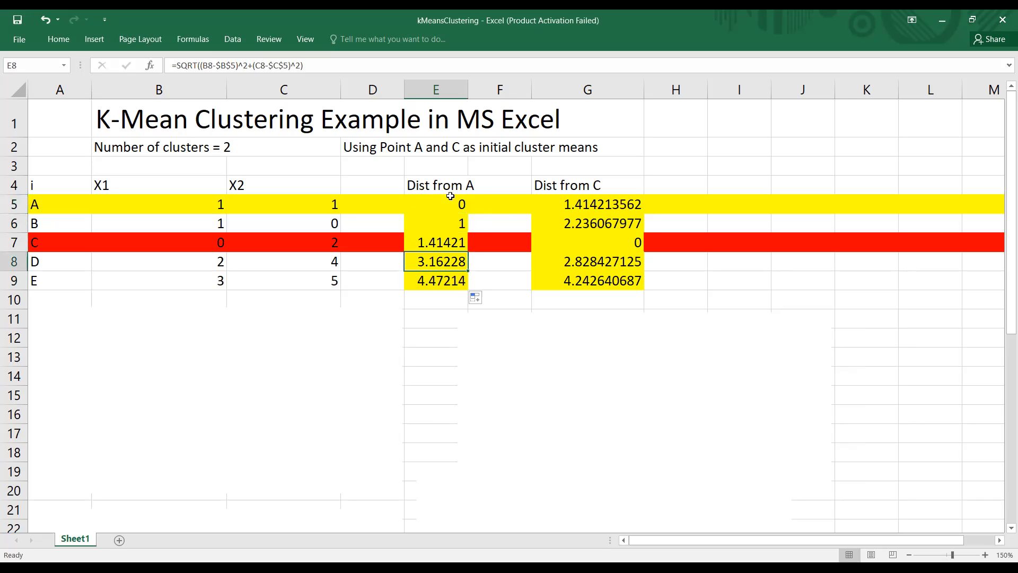
{"action": "double_click", "coordinate": [437, 280]}
{"action": "left_click", "coordinate": [452, 202]}
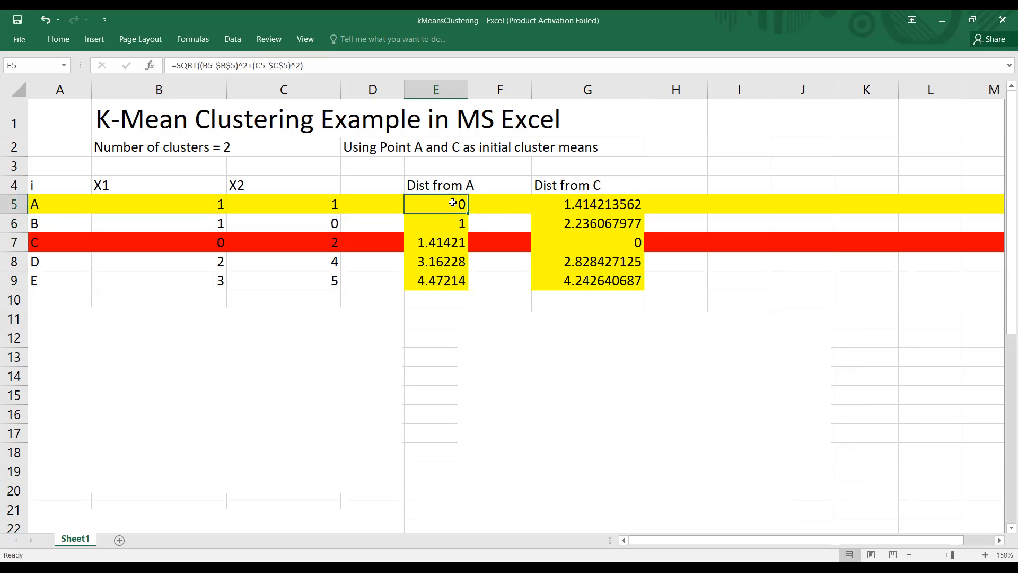
{"action": "left_click", "coordinate": [687, 267]}
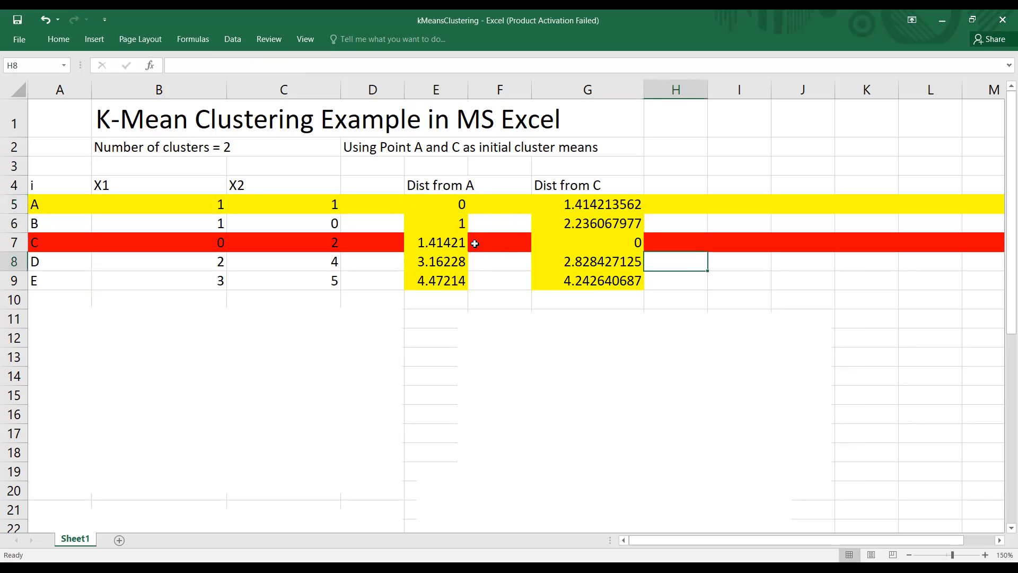
Step: Compare the distance from A with the distance from C for points A and B, in rows 5 and 6
{"action": "left_click", "coordinate": [461, 202]}
{"action": "left_click", "coordinate": [590, 207]}
{"action": "left_click", "coordinate": [450, 210]}
{"action": "left_click", "coordinate": [587, 206]}
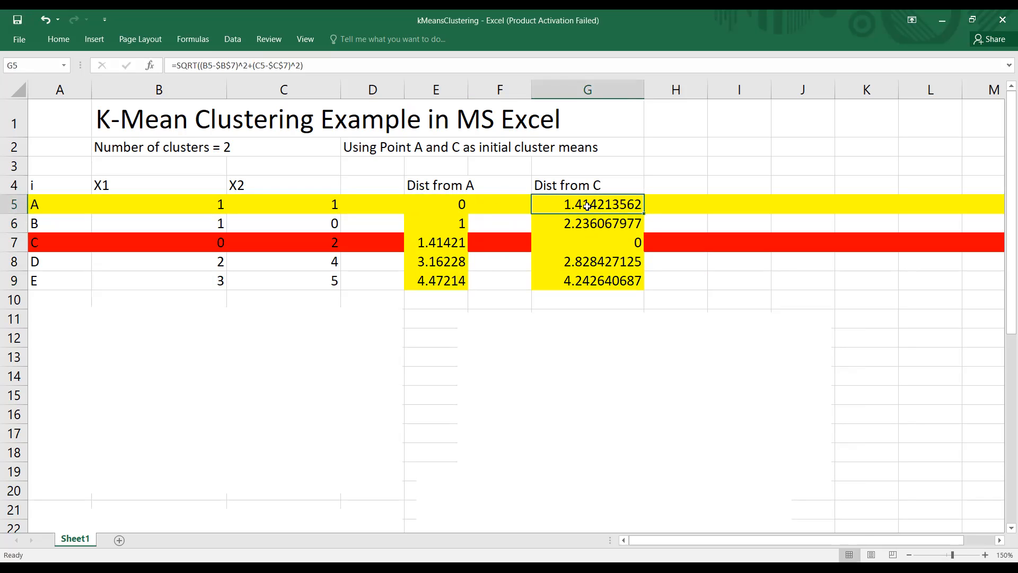
{"action": "left_click", "coordinate": [461, 204]}
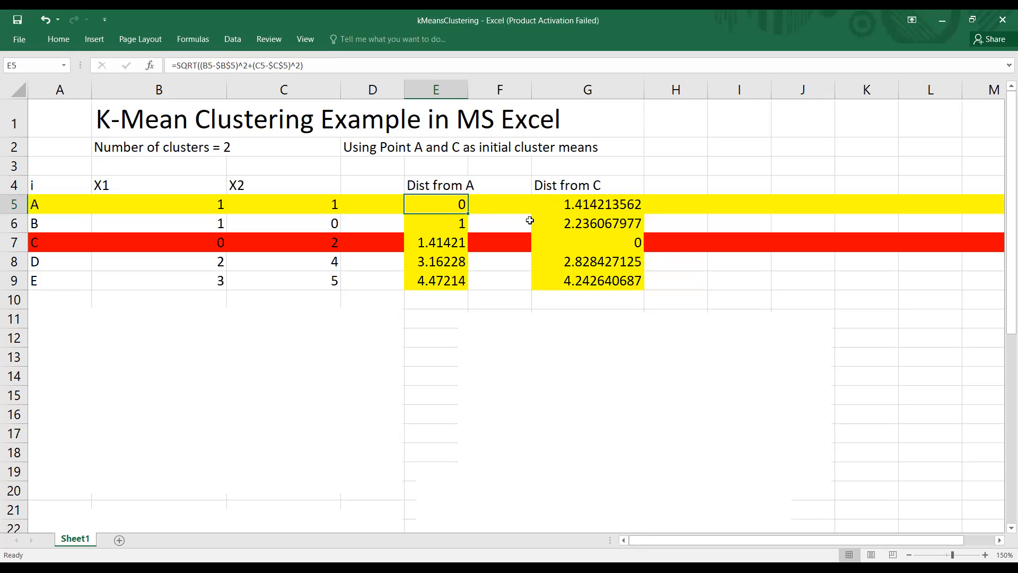
{"action": "left_click", "coordinate": [572, 200]}
{"action": "left_click", "coordinate": [459, 201]}
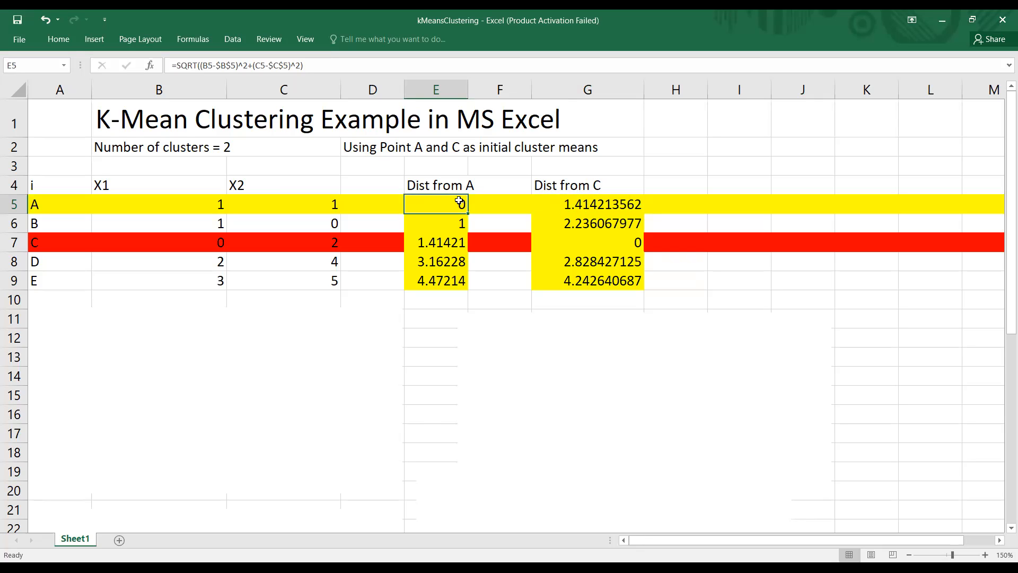
{"action": "left_click", "coordinate": [557, 201]}
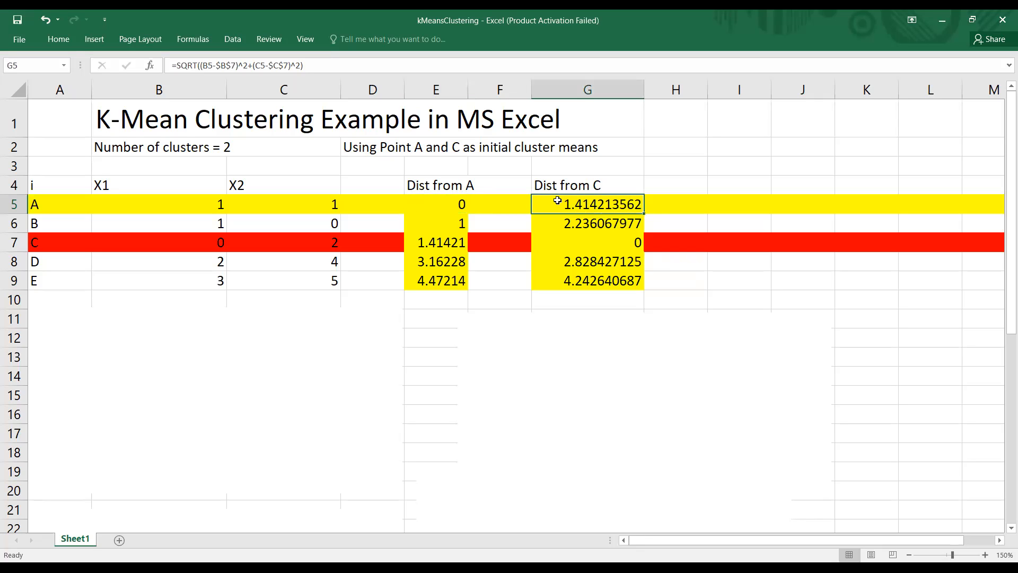
{"action": "left_click", "coordinate": [456, 225]}
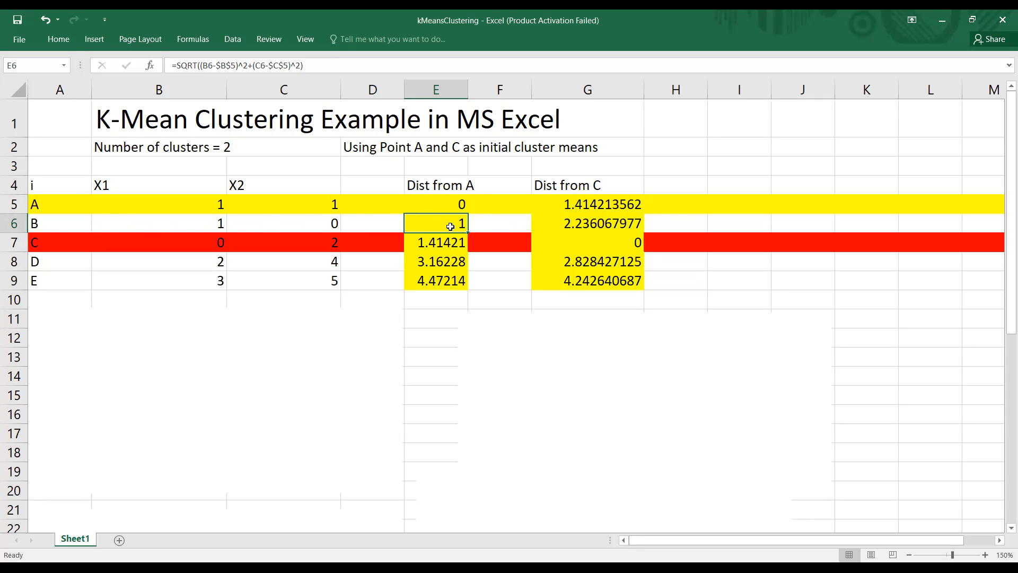
{"action": "left_click", "coordinate": [541, 224]}
{"action": "left_click", "coordinate": [453, 226]}
{"action": "left_click", "coordinate": [567, 221]}
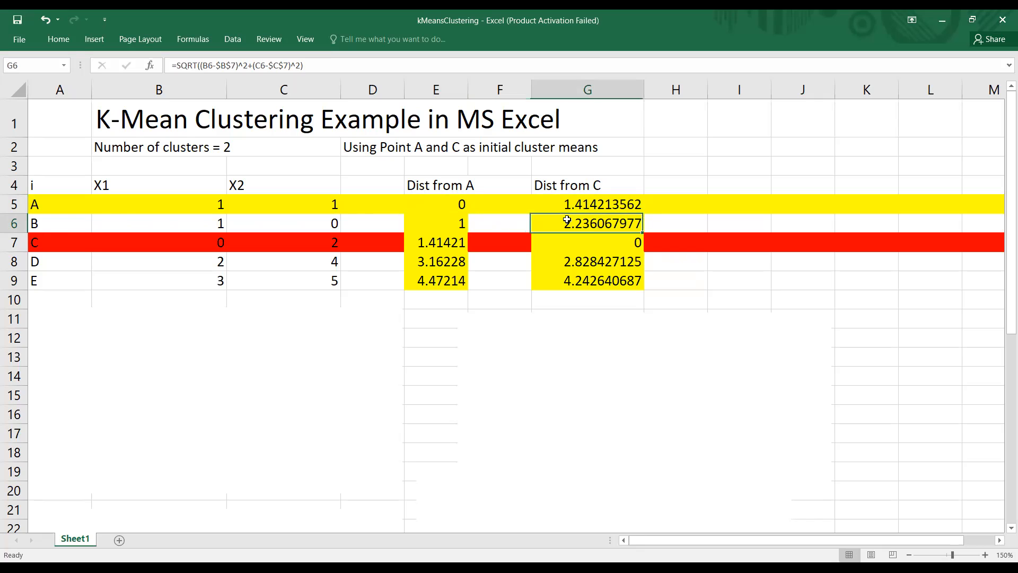
{"action": "left_click", "coordinate": [431, 219]}
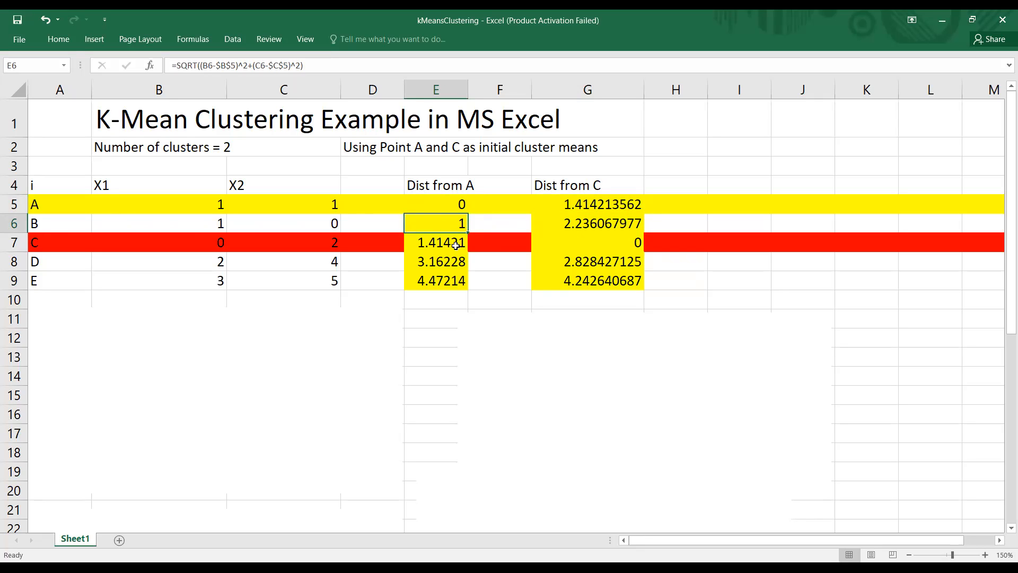
Step: Compare the distance from A with the distance from C for points C, D and E, in rows 7 to 9
{"action": "left_click", "coordinate": [455, 245]}
{"action": "left_click", "coordinate": [583, 244]}
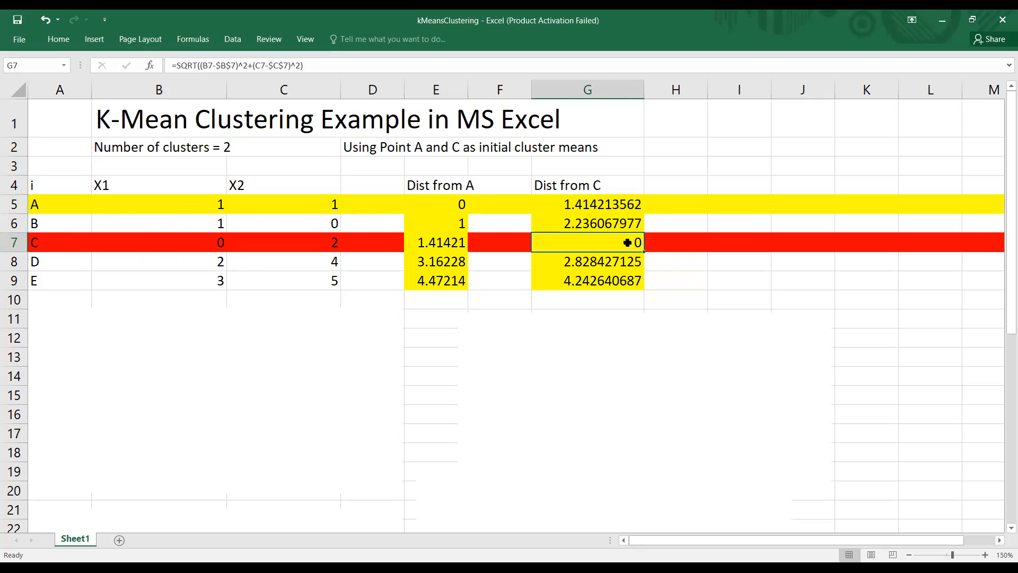
{"action": "left_click", "coordinate": [580, 265]}
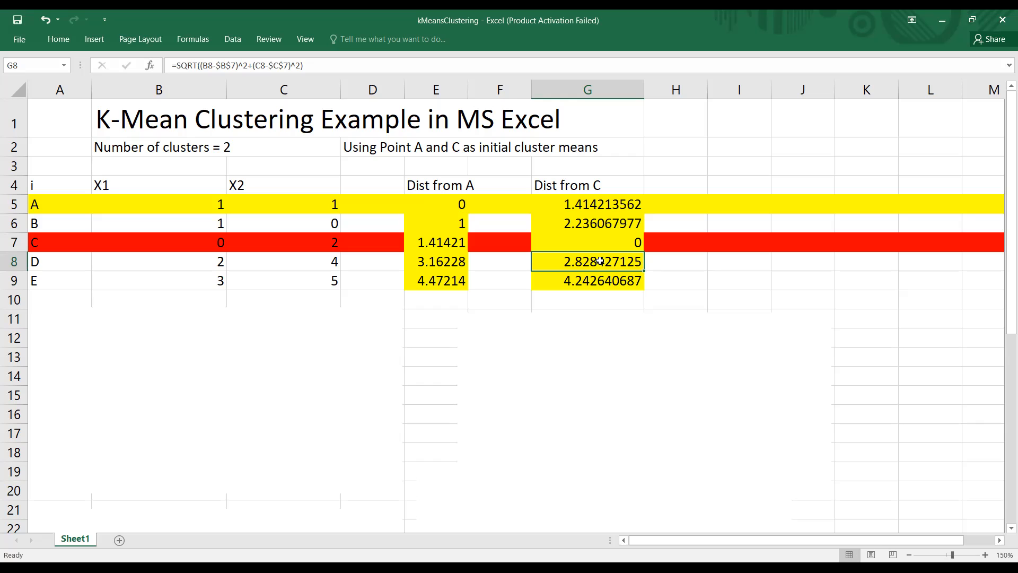
{"action": "left_click", "coordinate": [444, 279]}
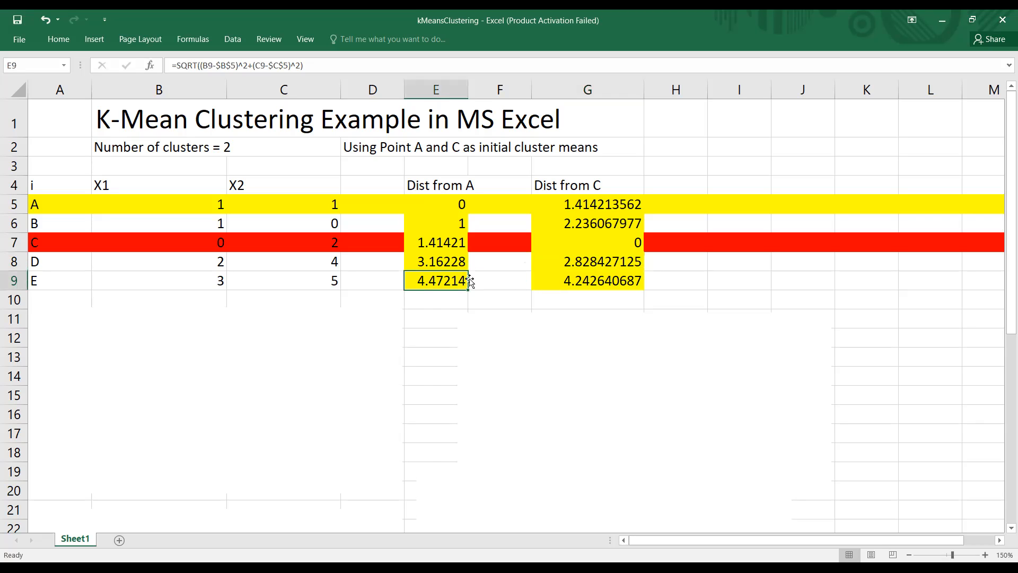
{"action": "left_click", "coordinate": [582, 280]}
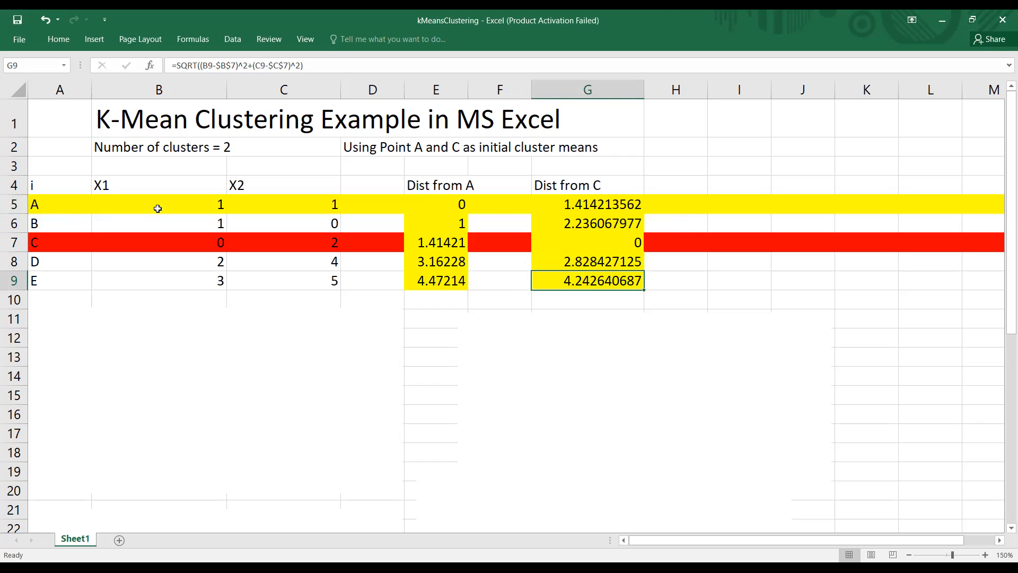
Step: Enter the cluster numbers 1, 1, 2, 2 and 2 for points A to E in H5:H9
{"action": "left_click", "coordinate": [681, 201]}
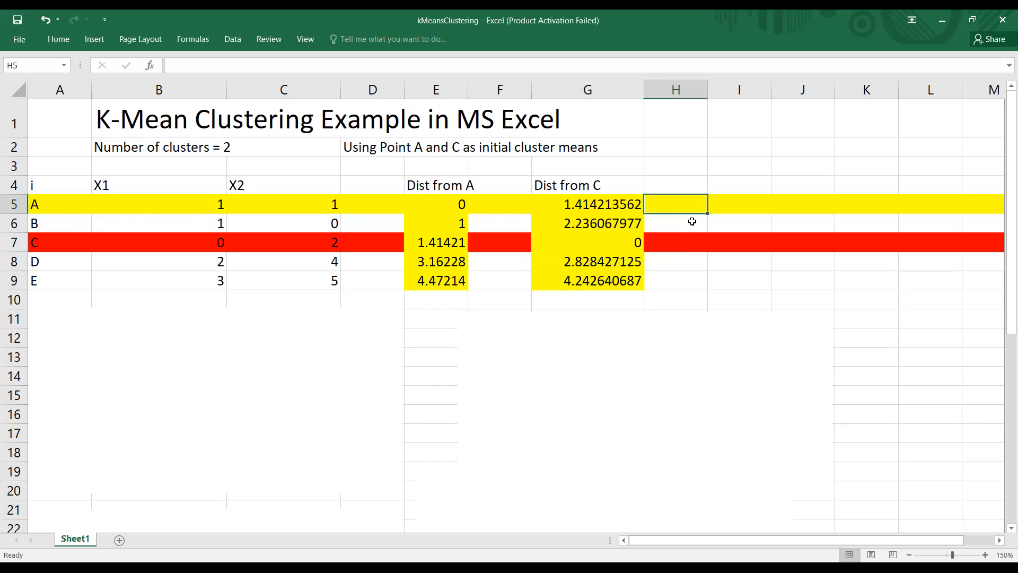
{"action": "type", "text": "1"}
{"action": "key", "text": "Return"}
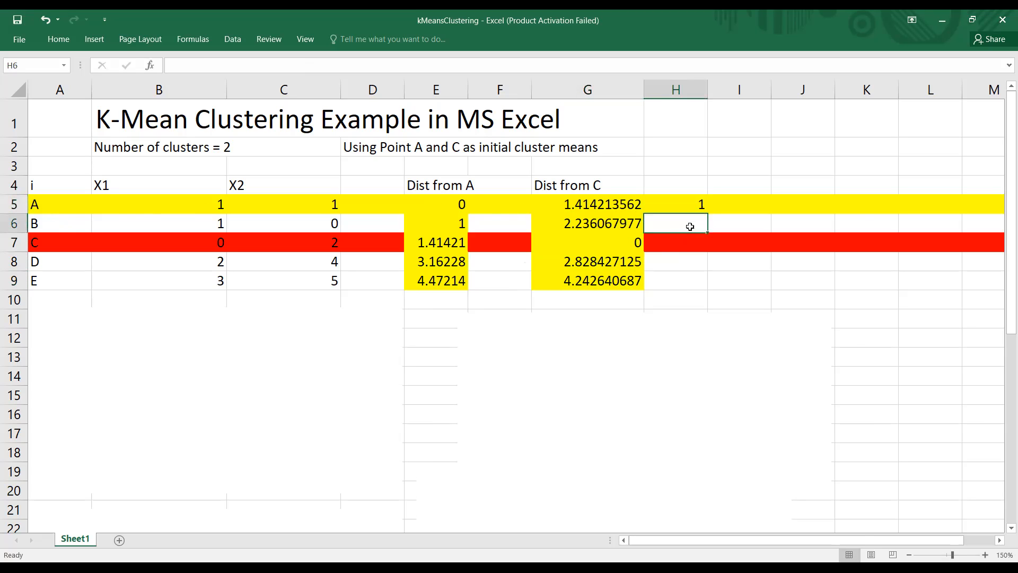
{"action": "type", "text": "1"}
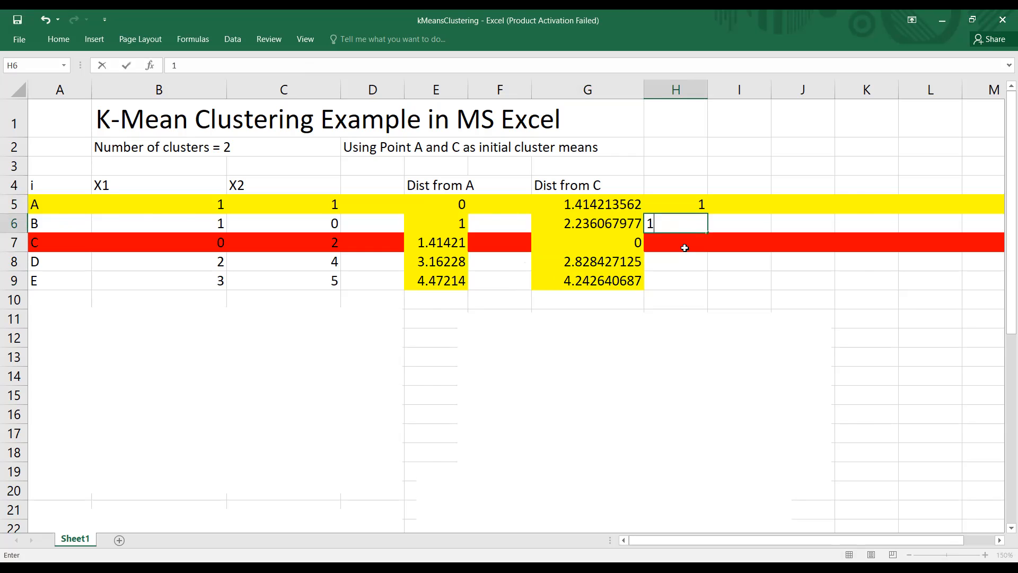
{"action": "key", "text": "Return"}
{"action": "type", "text": "2"}
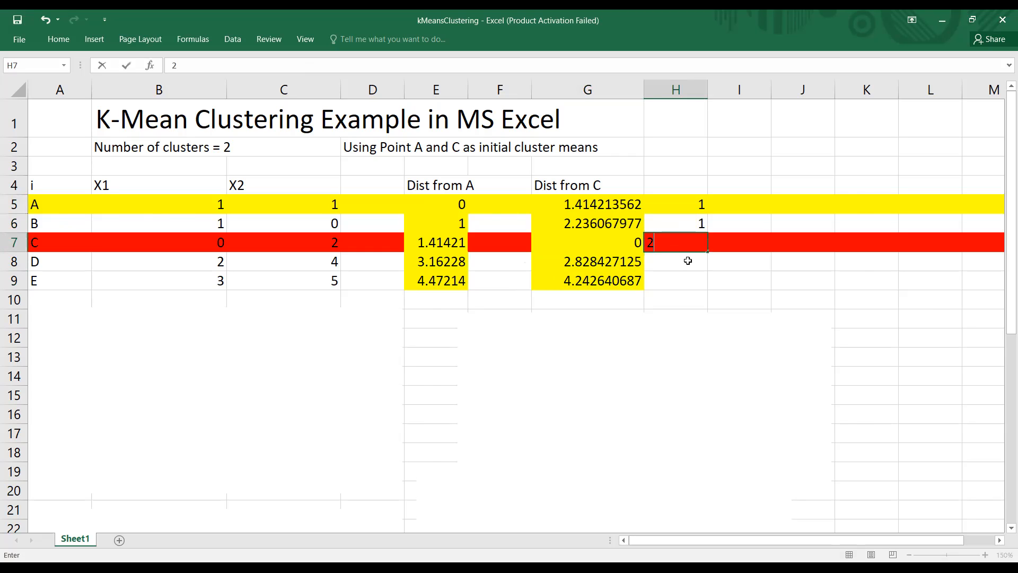
{"action": "key", "text": "Return"}
{"action": "type", "text": "2"}
{"action": "key", "text": "Return"}
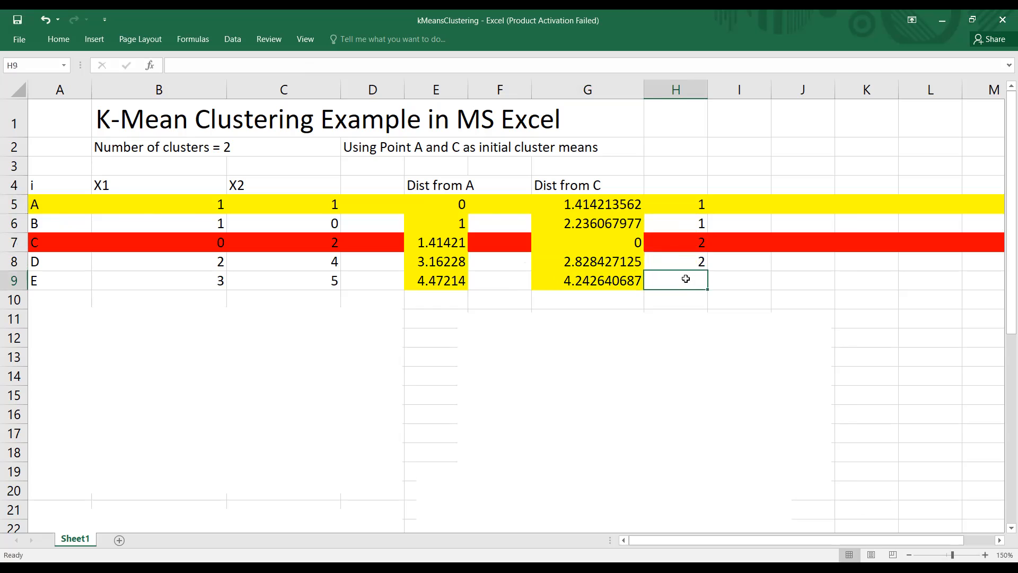
{"action": "type", "text": "2"}
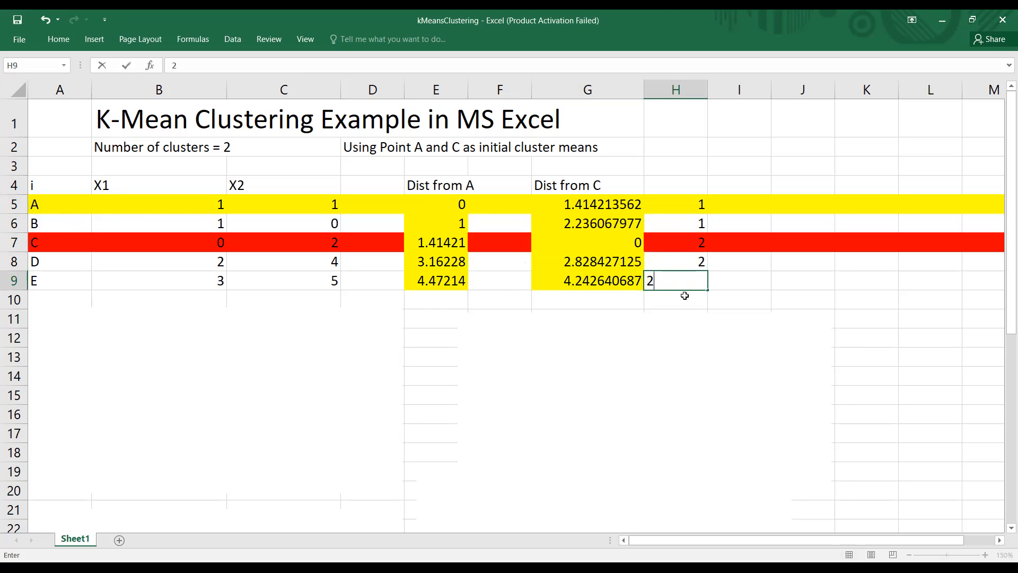
{"action": "key", "text": "Return"}
Step: Review the distances in E5:E9 and G5:G9 against the cluster numbers assigned in column H
{"action": "left_click", "coordinate": [722, 242]}
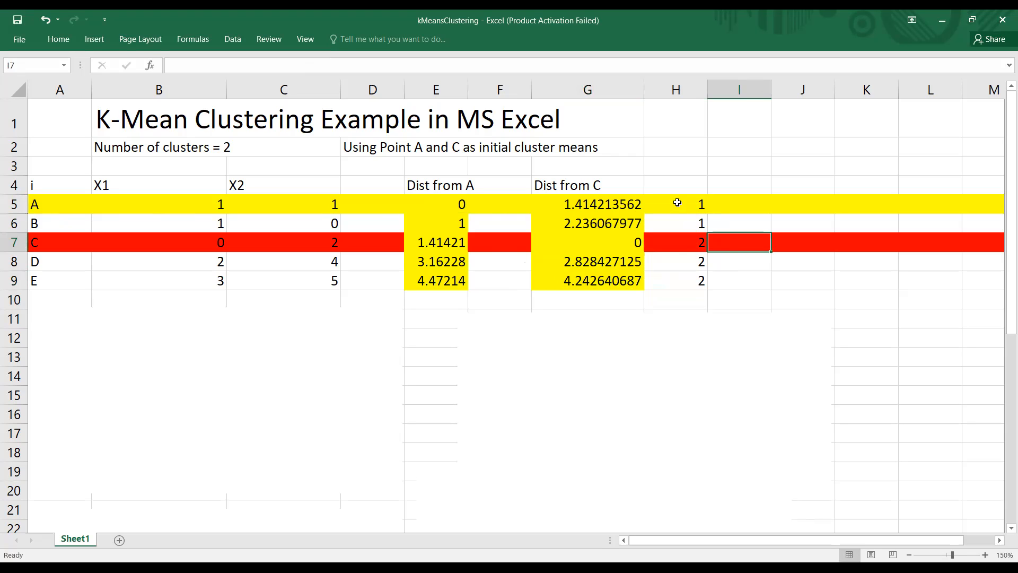
{"action": "left_click", "coordinate": [461, 204]}
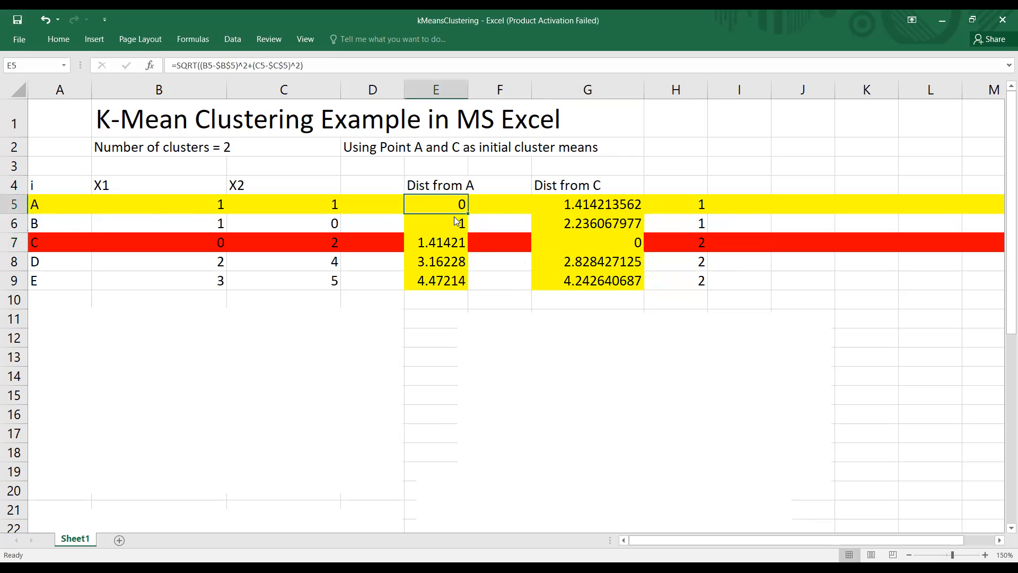
{"action": "left_click_drag", "start_coordinate": [454, 215], "coordinate": [454, 223]}
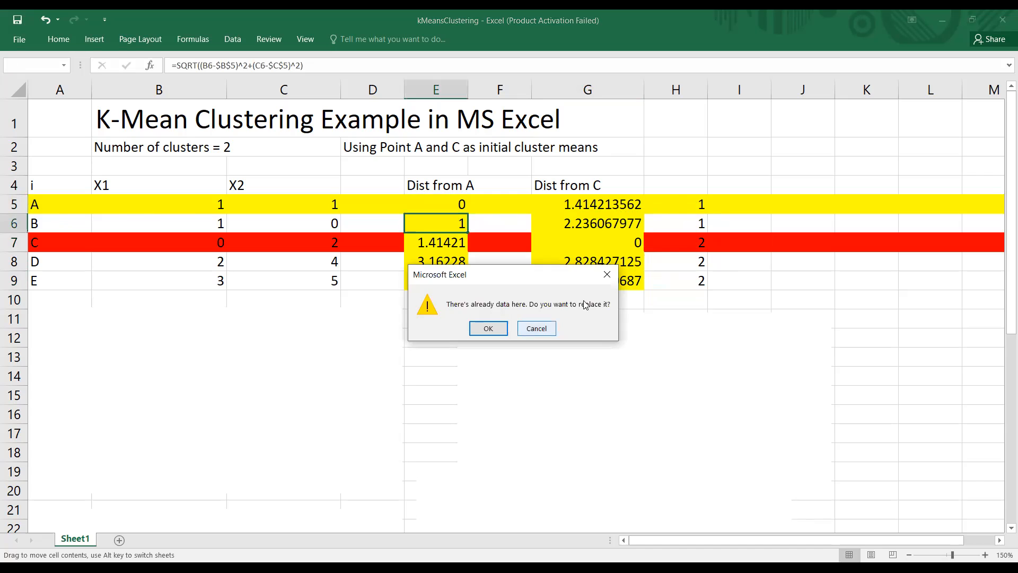
{"action": "left_click", "coordinate": [607, 276]}
{"action": "left_click_drag", "start_coordinate": [597, 205], "coordinate": [596, 221]}
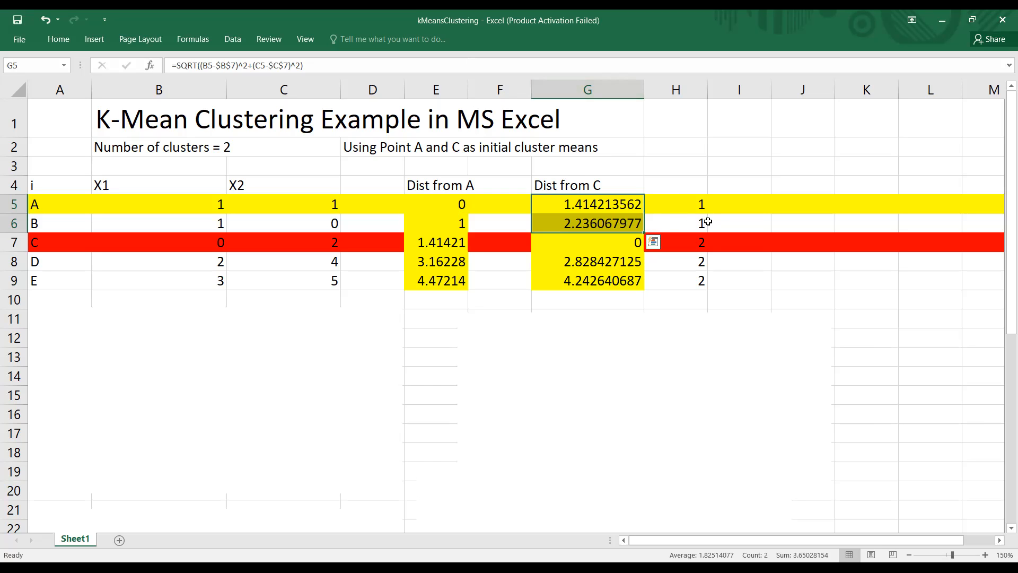
{"action": "left_click_drag", "start_coordinate": [438, 242], "coordinate": [441, 279]}
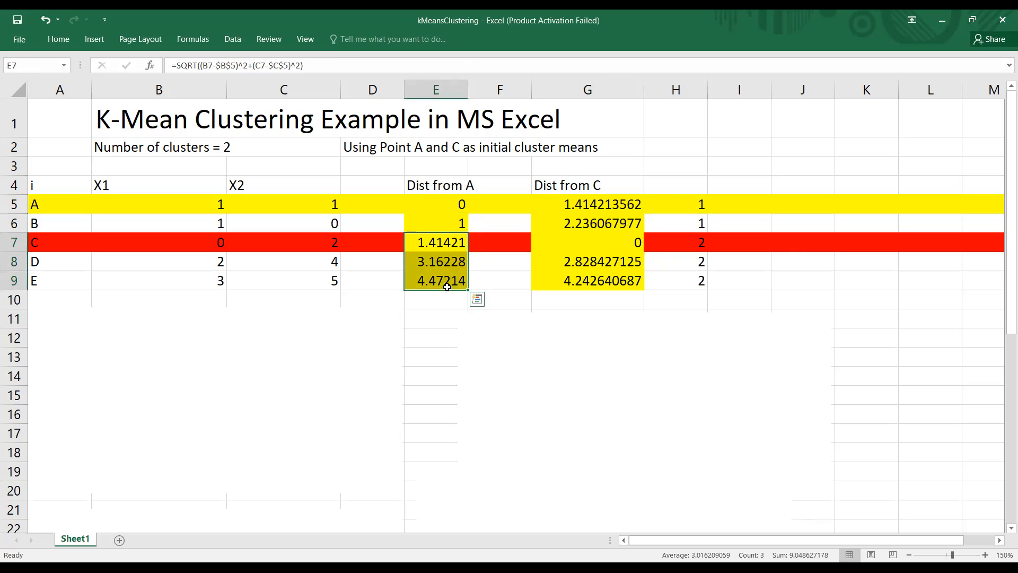
{"action": "left_click_drag", "start_coordinate": [593, 245], "coordinate": [610, 281]}
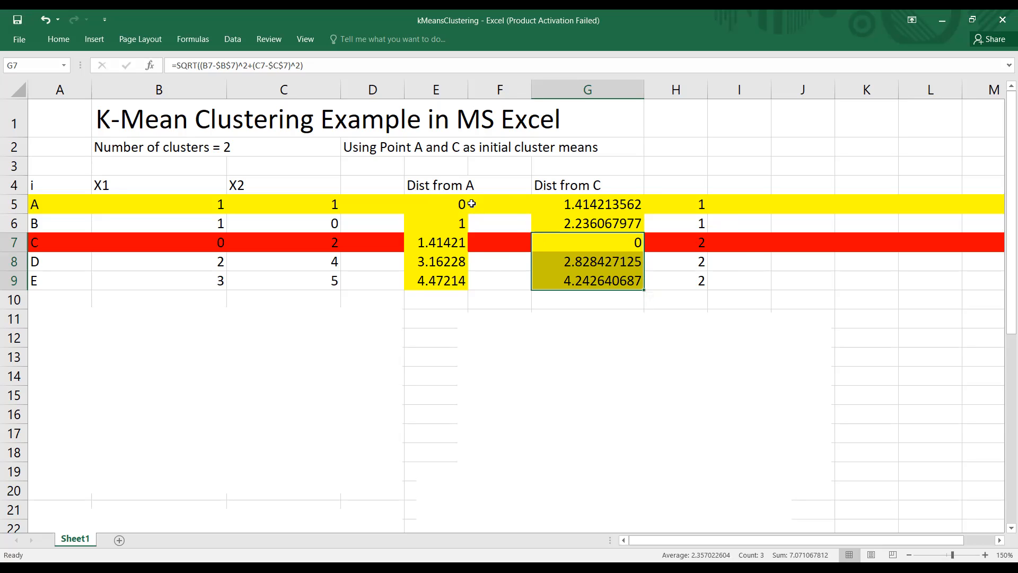
{"action": "left_click_drag", "start_coordinate": [424, 186], "coordinate": [454, 277]}
{"action": "left_click", "coordinate": [696, 282]}
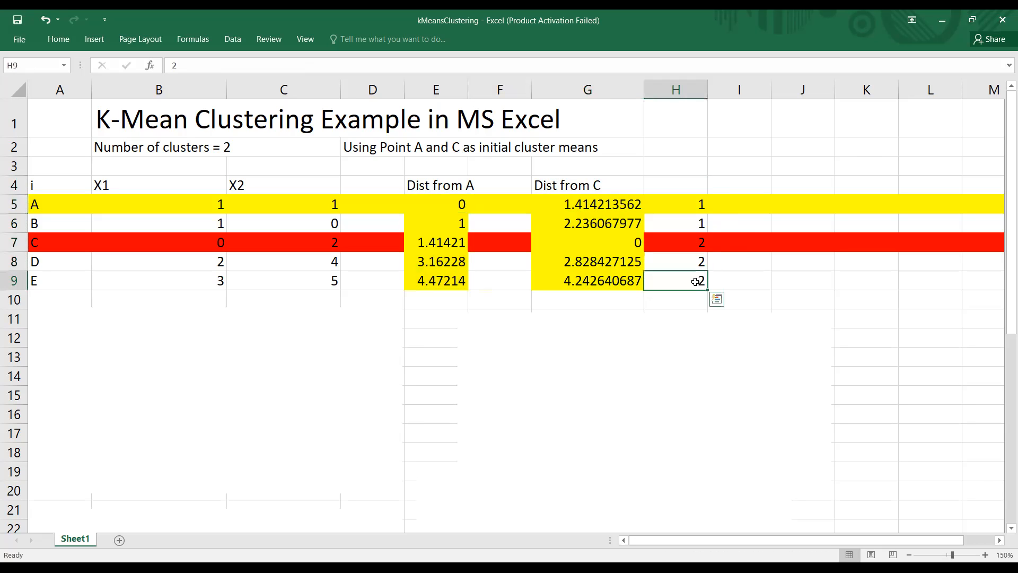
{"action": "left_click_drag", "start_coordinate": [408, 185], "coordinate": [525, 210]}
Step: Delete the blank picture covering the prepared distance table below the data, over columns A to D
{"action": "left_click", "coordinate": [285, 382]}
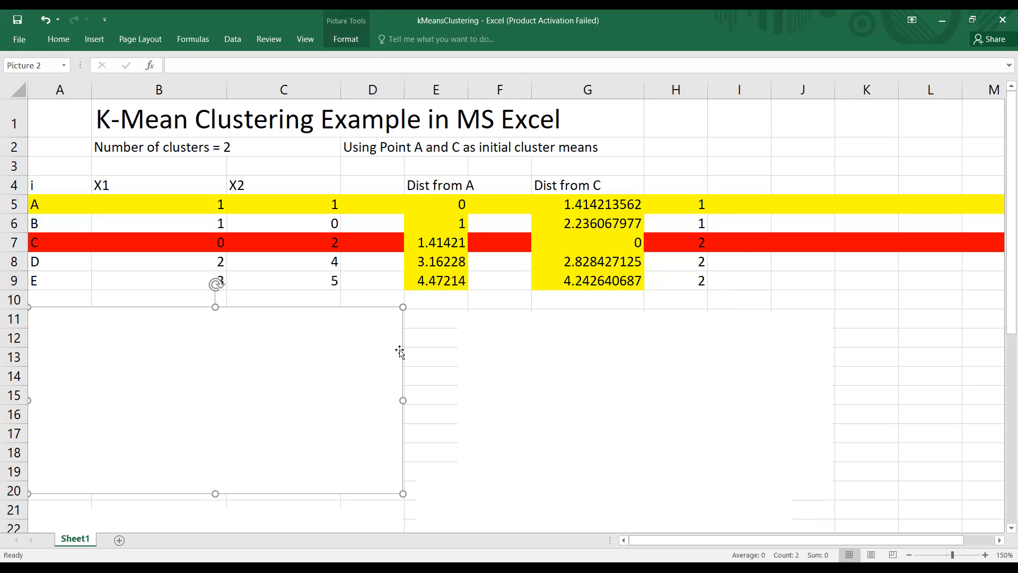
{"action": "key", "text": "Escape"}
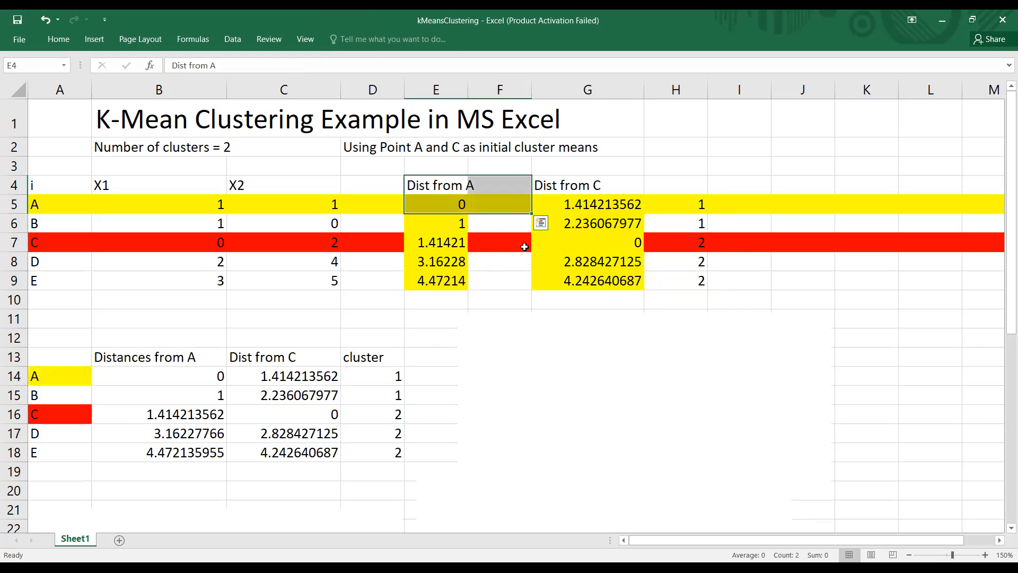
{"action": "left_click", "coordinate": [554, 243]}
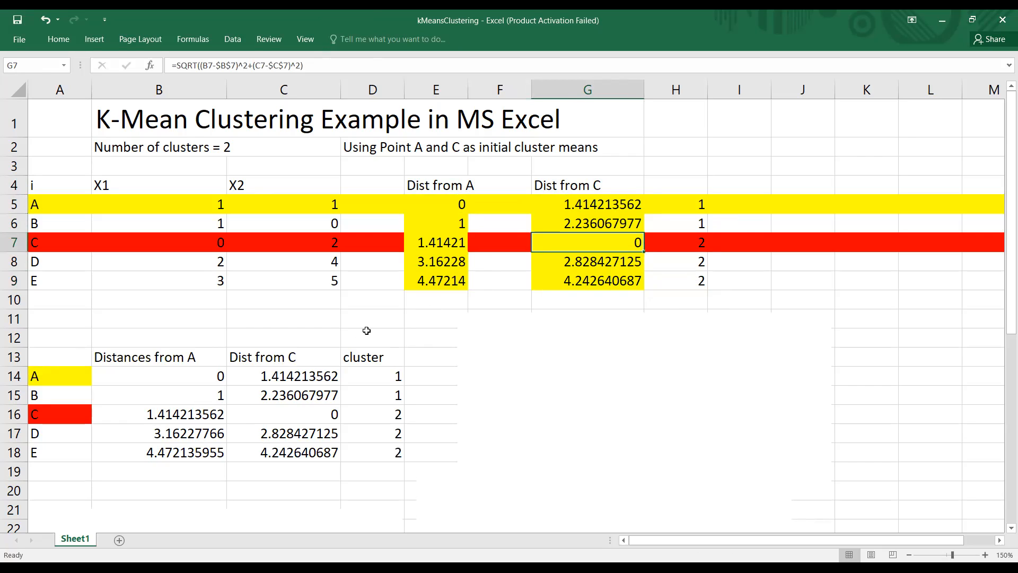
Step: Check the calculated distances from A against the prepared values in B14:B18
{"action": "left_click", "coordinate": [439, 223]}
{"action": "left_click", "coordinate": [196, 395]}
{"action": "left_click", "coordinate": [183, 413]}
{"action": "left_click", "coordinate": [186, 439]}
{"action": "left_click", "coordinate": [186, 457]}
{"action": "left_click", "coordinate": [202, 377]}
{"action": "left_click_drag", "start_coordinate": [202, 377], "coordinate": [217, 448]}
Step: Check the calculated distances from C and the cluster numbers against the prepared values in C14:D18
{"action": "left_click", "coordinate": [573, 211]}
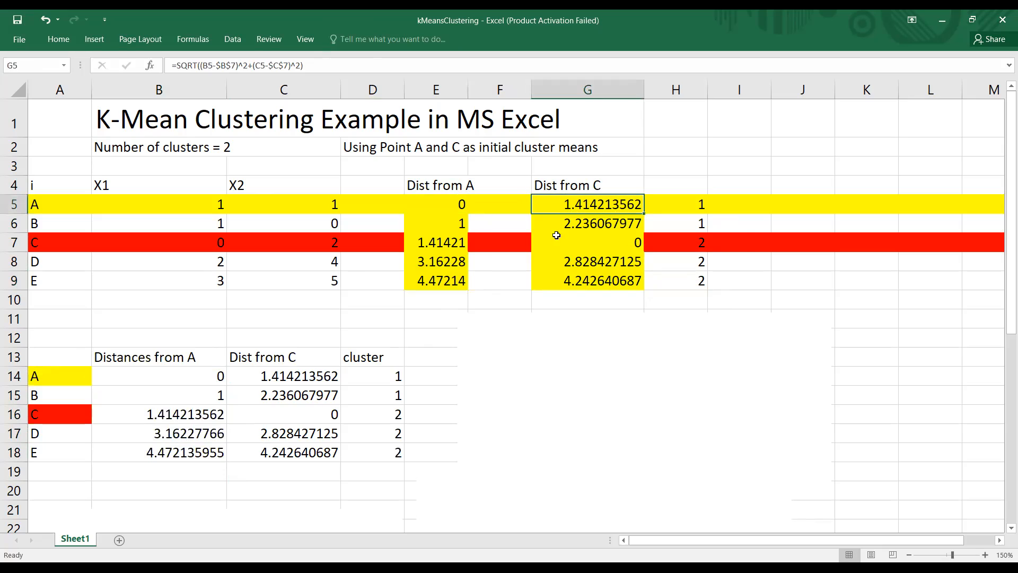
{"action": "left_click", "coordinate": [304, 376]}
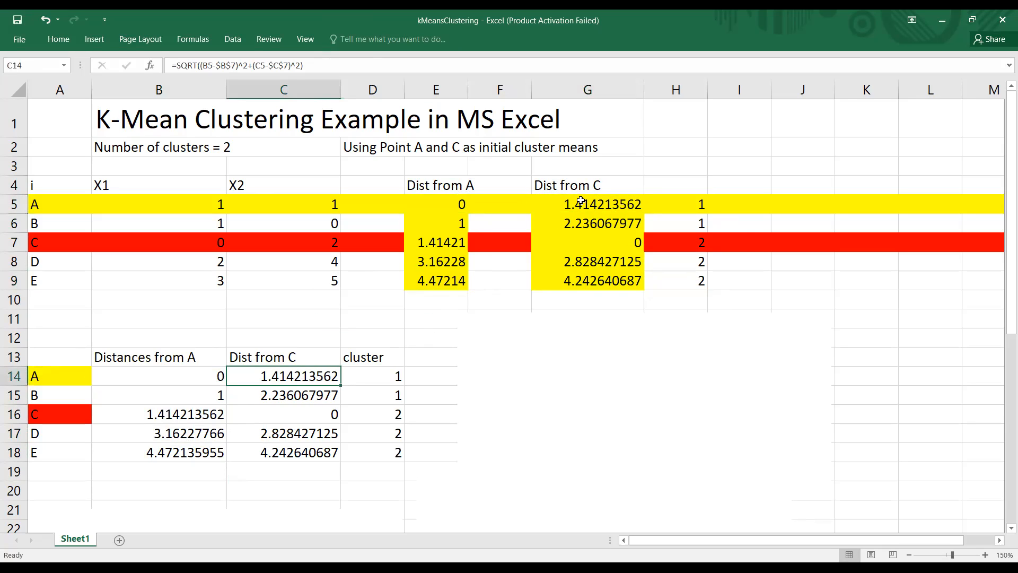
{"action": "left_click", "coordinate": [583, 221]}
{"action": "left_click", "coordinate": [280, 396]}
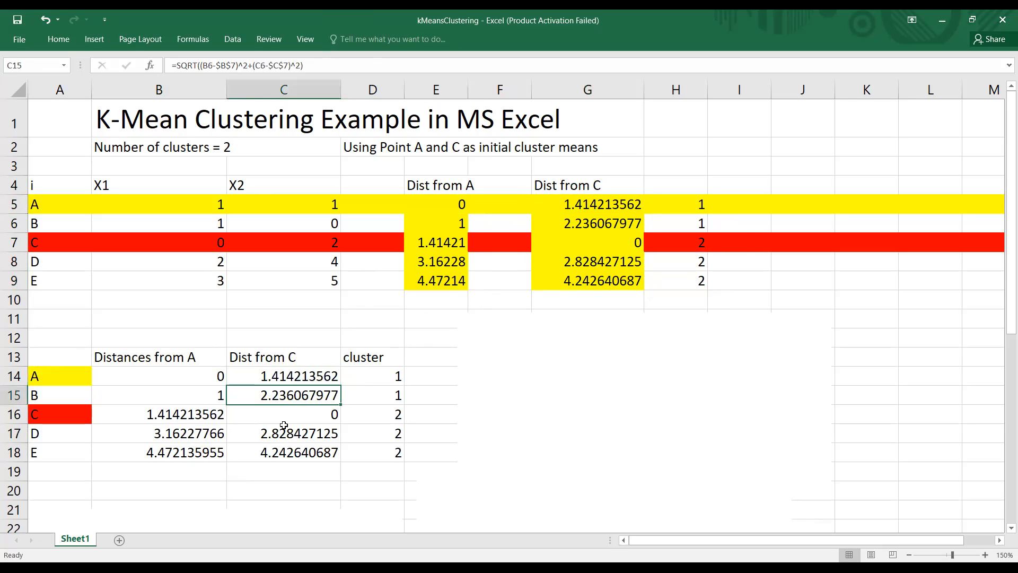
{"action": "left_click", "coordinate": [304, 416]}
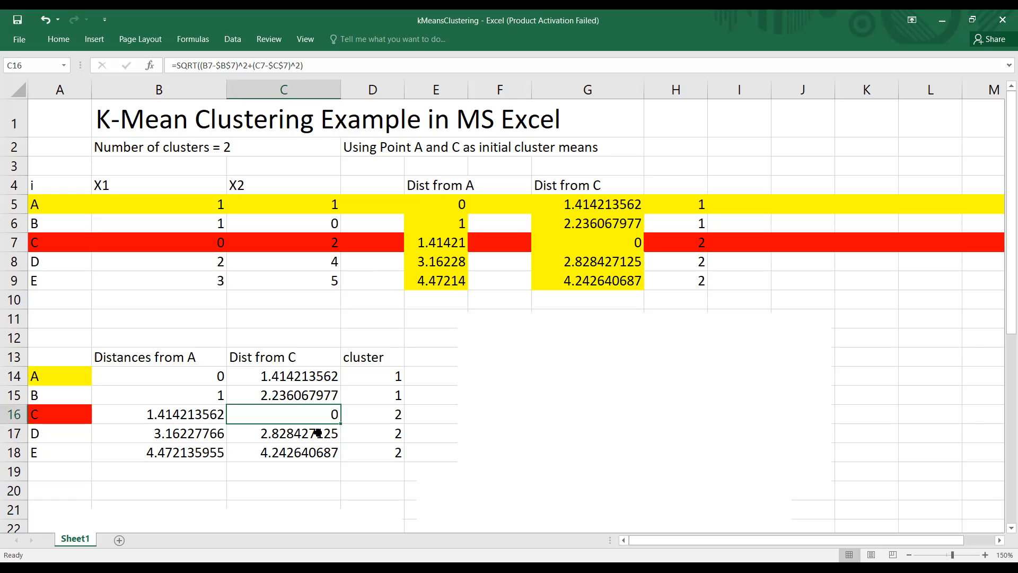
{"action": "left_click", "coordinate": [318, 433]}
{"action": "left_click", "coordinate": [318, 452]}
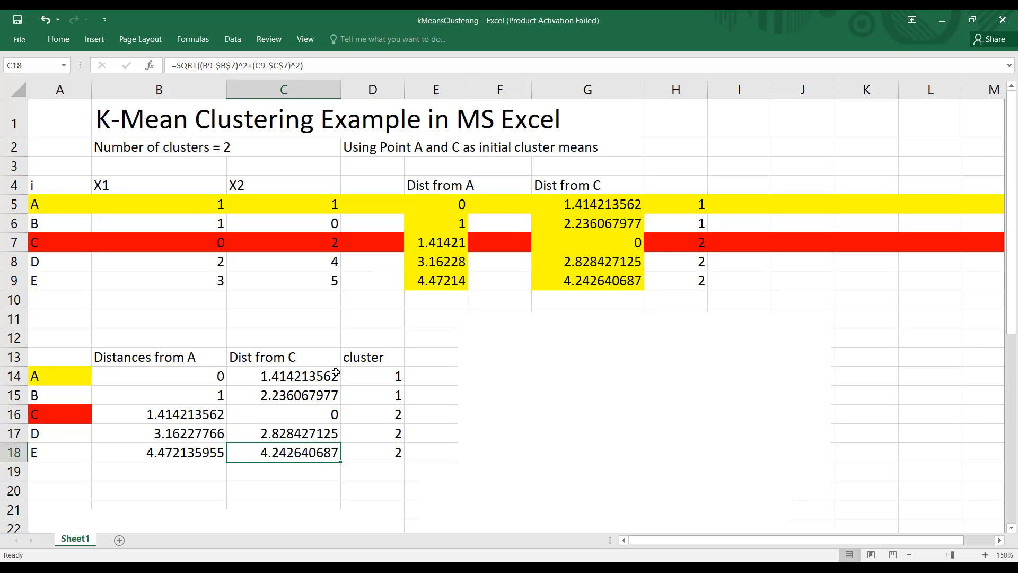
{"action": "left_click_drag", "start_coordinate": [699, 204], "coordinate": [688, 280]}
{"action": "left_click", "coordinate": [377, 431]}
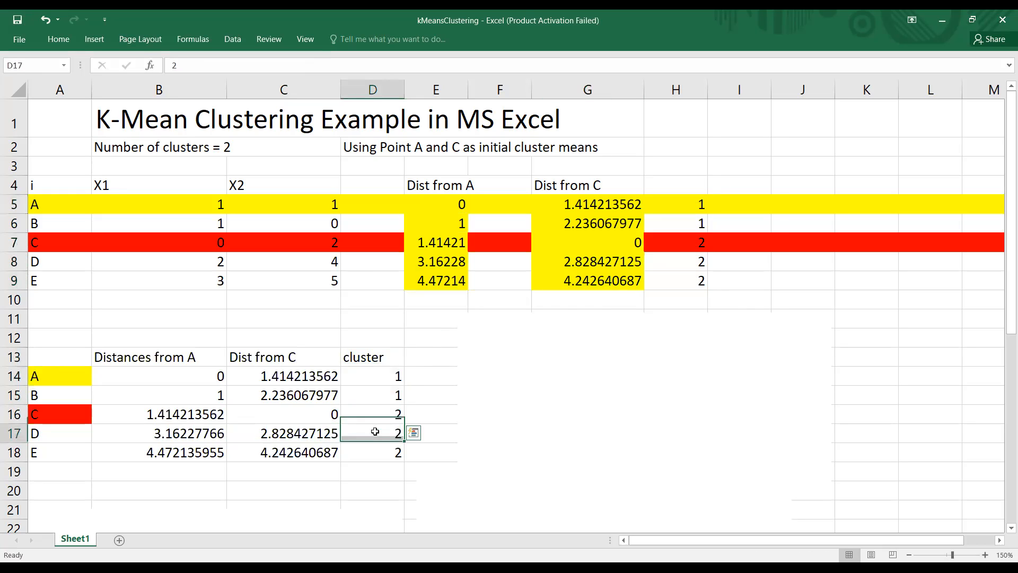
Step: Clear the contents of the worked distance and cluster columns in E4:H9
{"action": "left_click", "coordinate": [395, 184]}
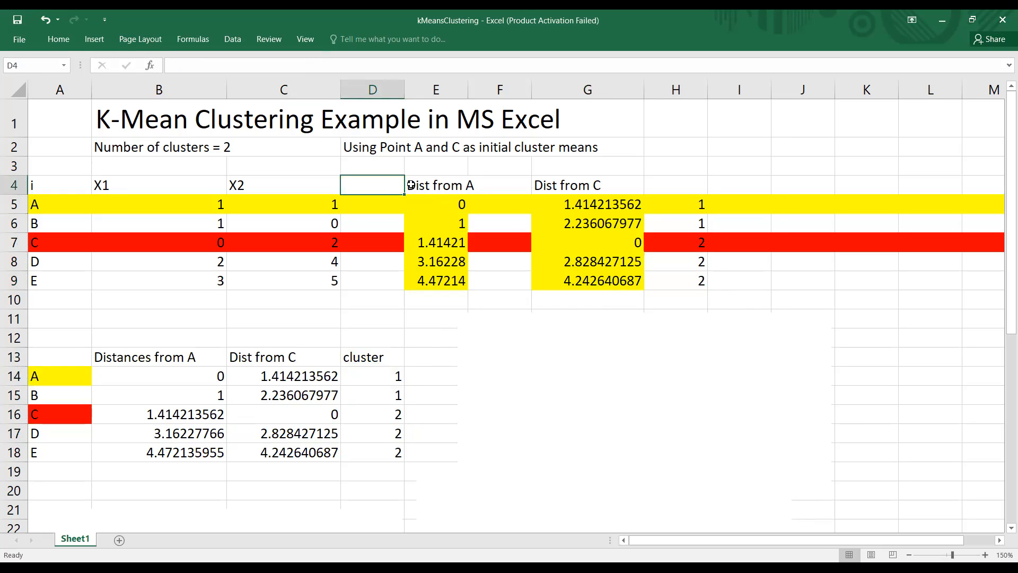
{"action": "left_click", "coordinate": [456, 186]}
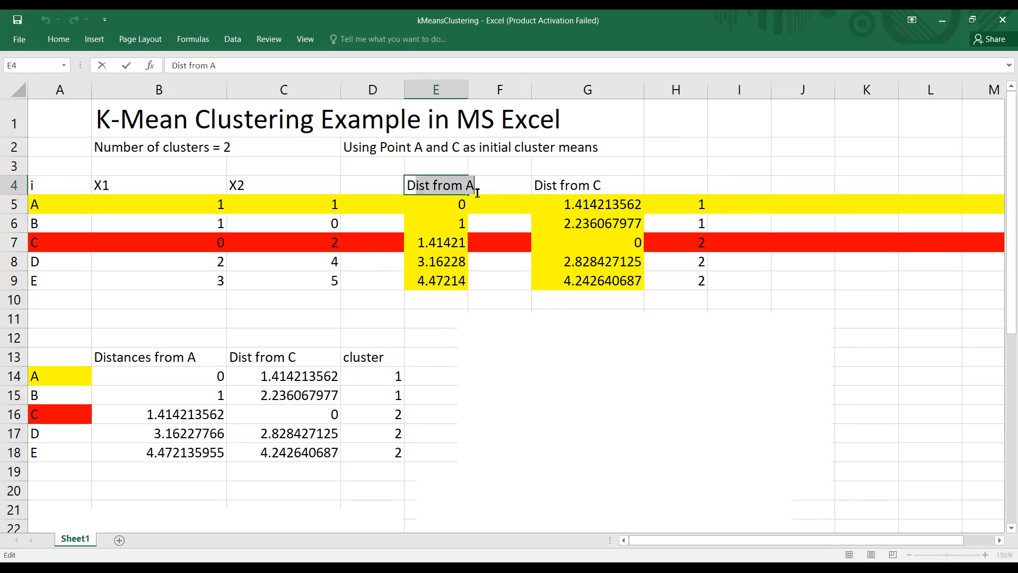
{"action": "left_click", "coordinate": [401, 199]}
{"action": "left_click", "coordinate": [417, 184]}
{"action": "left_click_drag", "start_coordinate": [417, 184], "coordinate": [664, 274]}
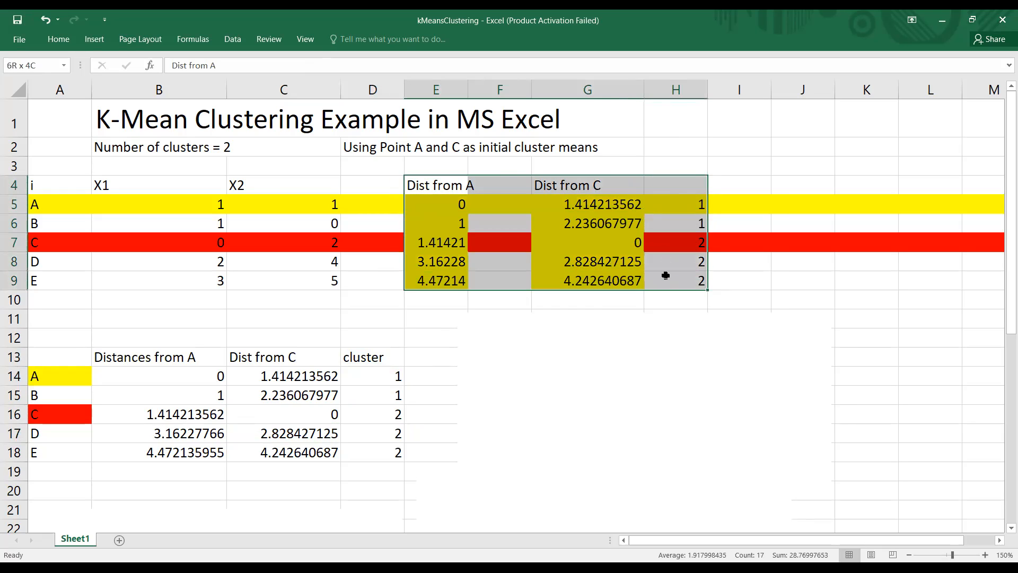
{"action": "key", "text": "Delete"}
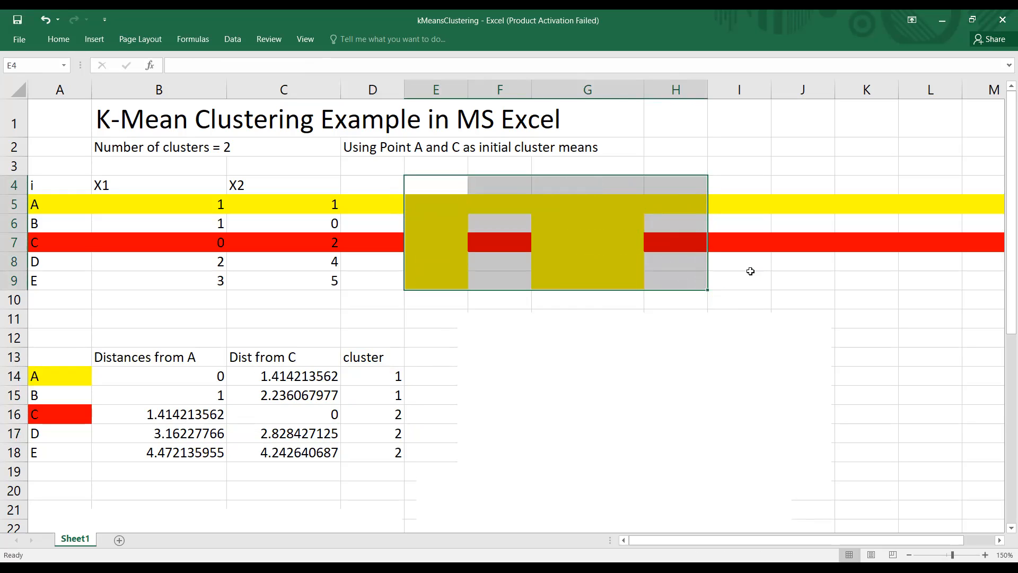
{"action": "left_click", "coordinate": [801, 264]}
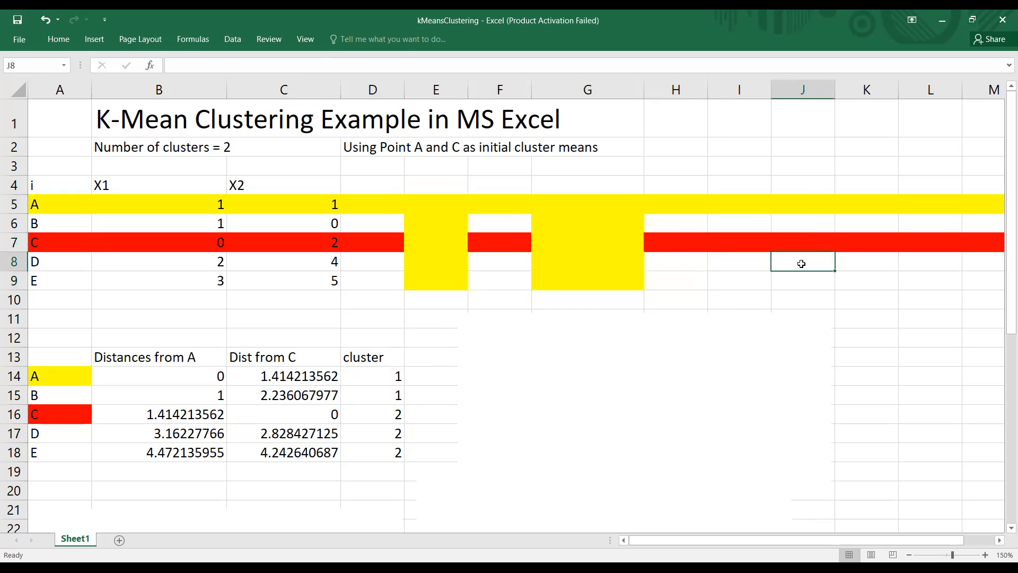
Step: Copy the unfilled formatting of D6 onto E6 with Format Painter to remove its yellow fill
{"action": "left_click", "coordinate": [391, 225]}
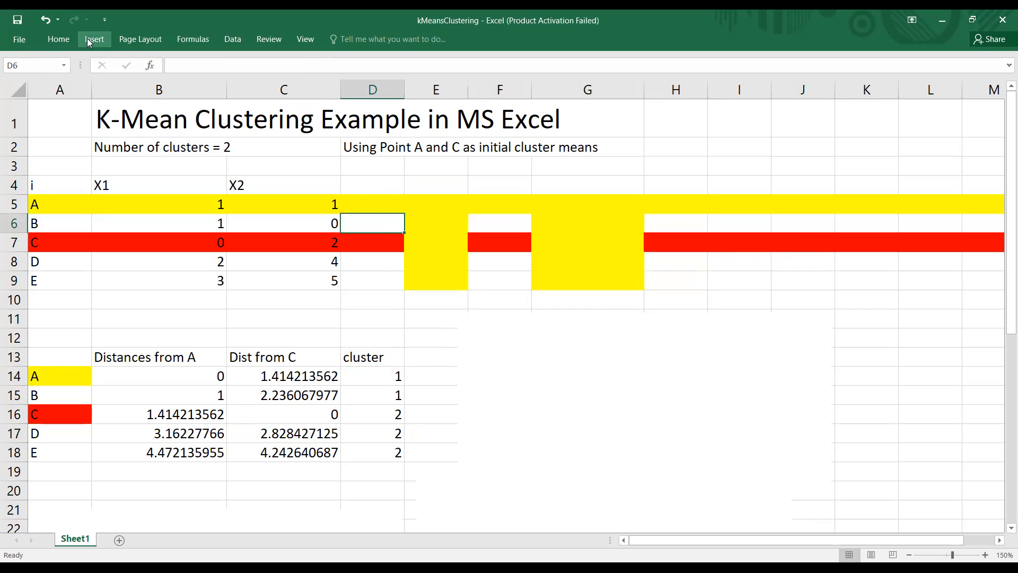
{"action": "left_click", "coordinate": [59, 39]}
{"action": "left_click", "coordinate": [88, 85]}
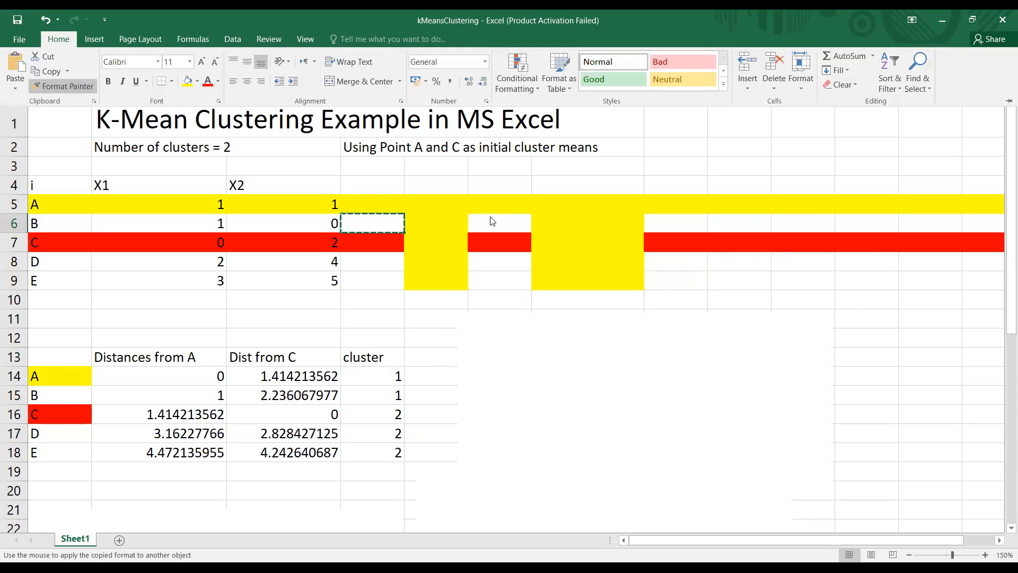
{"action": "left_click_drag", "start_coordinate": [422, 225], "coordinate": [594, 220]}
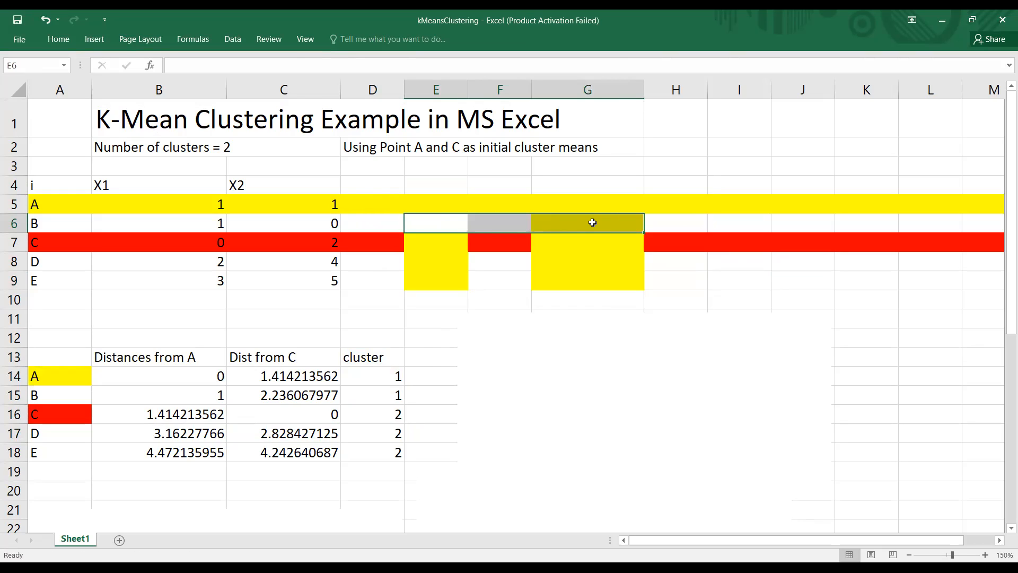
{"action": "left_click", "coordinate": [548, 280]}
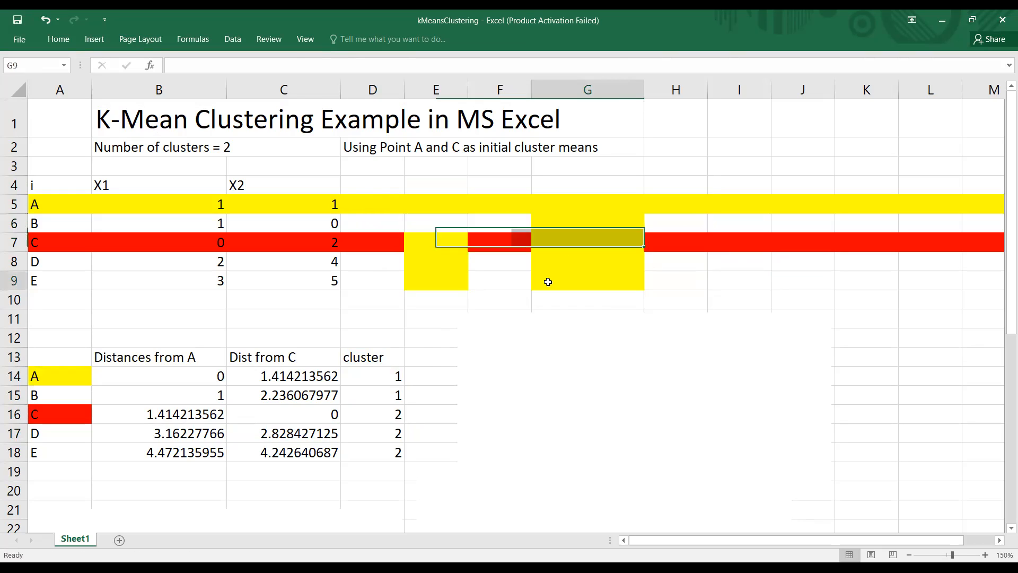
Step: Copy the unfilled formatting of D8 onto E8 with Format Painter to remove its yellow fill
{"action": "left_click", "coordinate": [59, 40]}
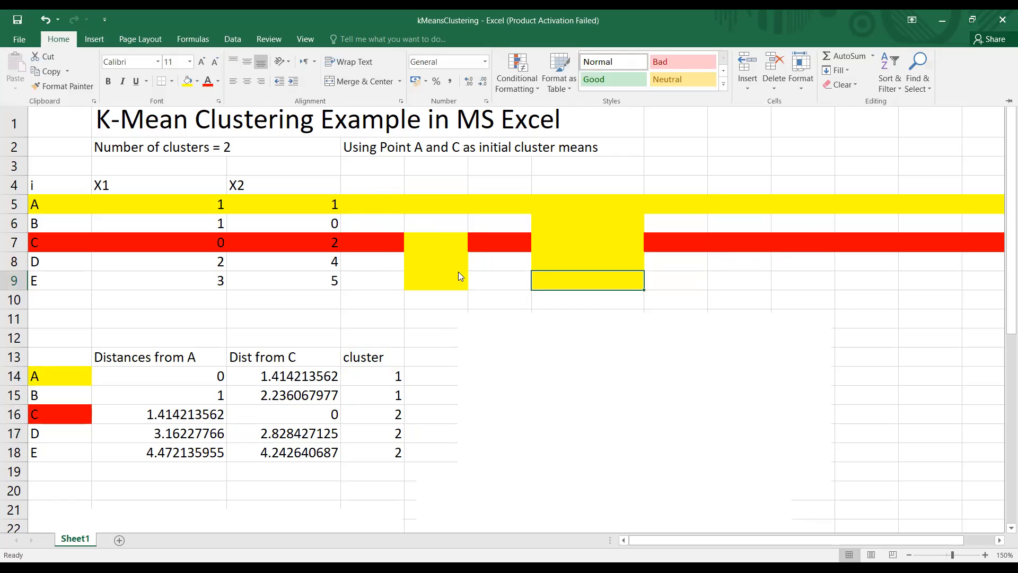
{"action": "left_click", "coordinate": [389, 263]}
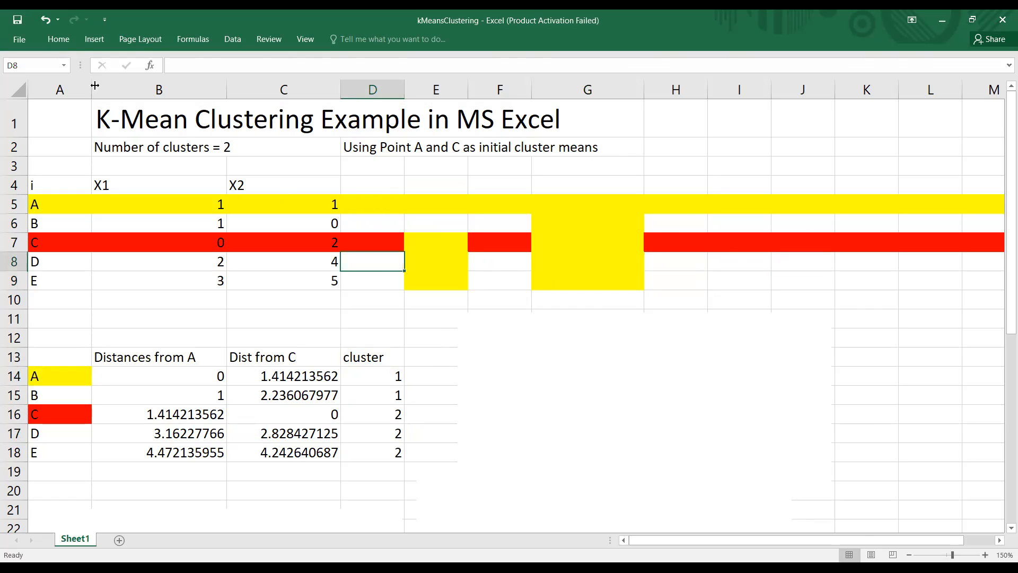
{"action": "left_click", "coordinate": [63, 44]}
{"action": "left_click", "coordinate": [76, 87]}
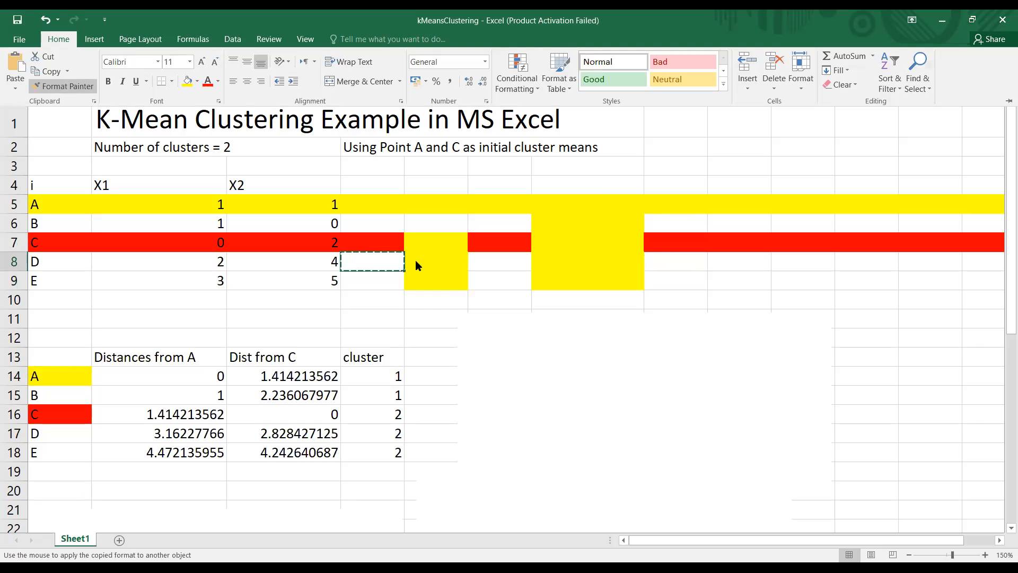
{"action": "mouse_move", "coordinate": [415, 260]}
{"action": "left_mouse_down"}
{"action": "mouse_move", "coordinate": [532, 260]}
{"action": "mouse_move", "coordinate": [640, 279]}
{"action": "left_mouse_up"}
{"action": "left_click", "coordinate": [732, 285]}
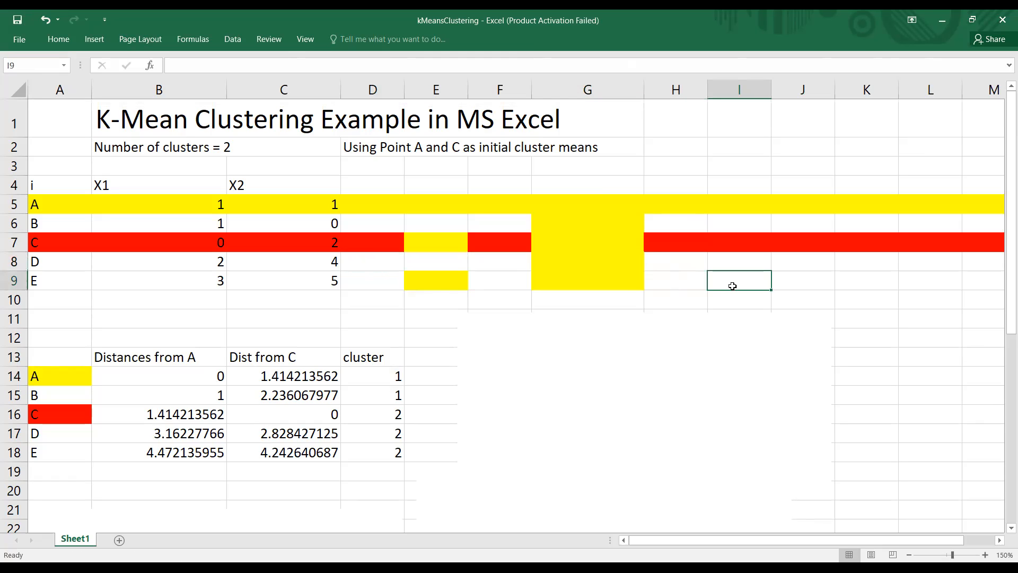
Step: Copy E8's unfilled formatting across E8:G9 with Format Painter to clear the remaining yellow fill there
{"action": "left_click", "coordinate": [434, 264]}
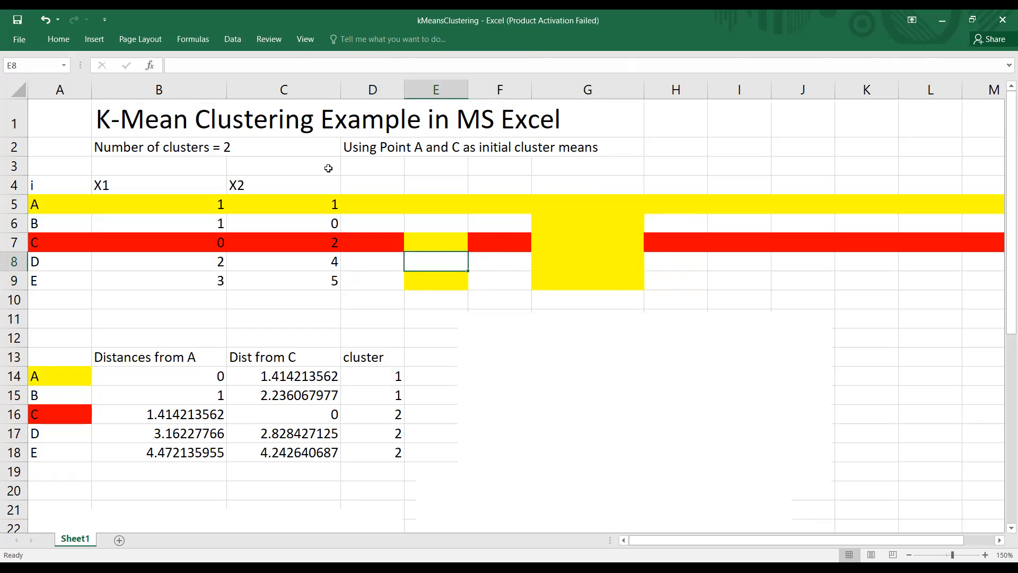
{"action": "left_click", "coordinate": [64, 39]}
{"action": "left_click", "coordinate": [69, 86]}
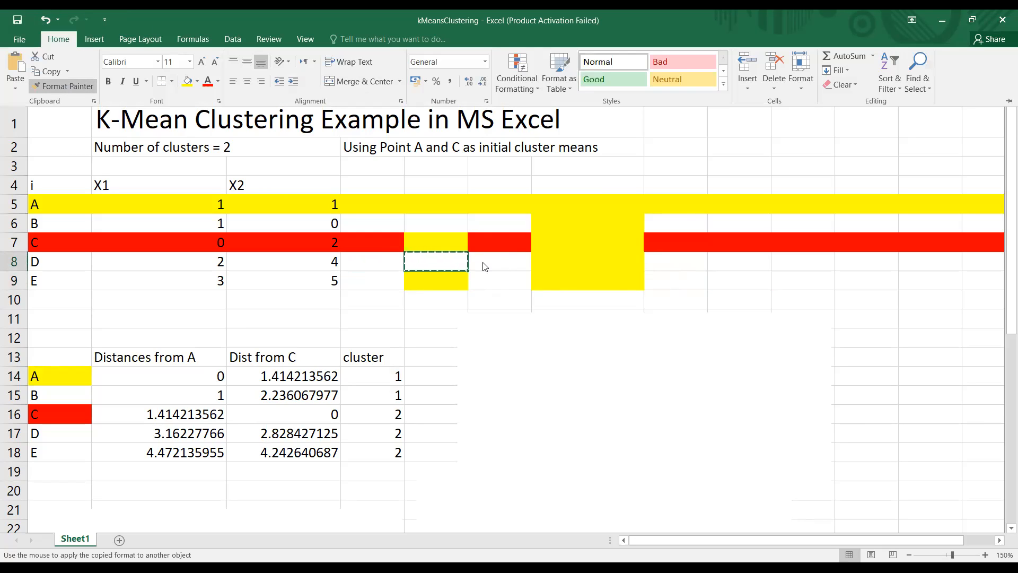
{"action": "left_click", "coordinate": [554, 266]}
{"action": "mouse_move", "coordinate": [554, 265]}
{"action": "left_mouse_down"}
{"action": "mouse_move", "coordinate": [558, 280]}
{"action": "mouse_move", "coordinate": [452, 281]}
{"action": "left_mouse_up"}
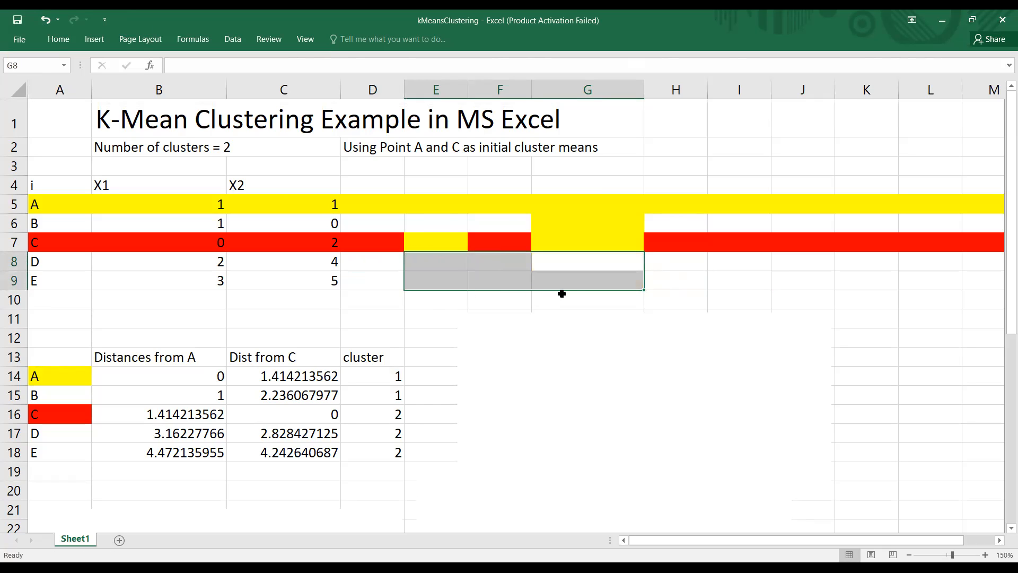
Step: Apply the unfilled formatting of E8:G9 to the cells starting at G6 with Format Painter to remove the yellow fill
{"action": "left_click", "coordinate": [53, 41]}
{"action": "left_click", "coordinate": [75, 84]}
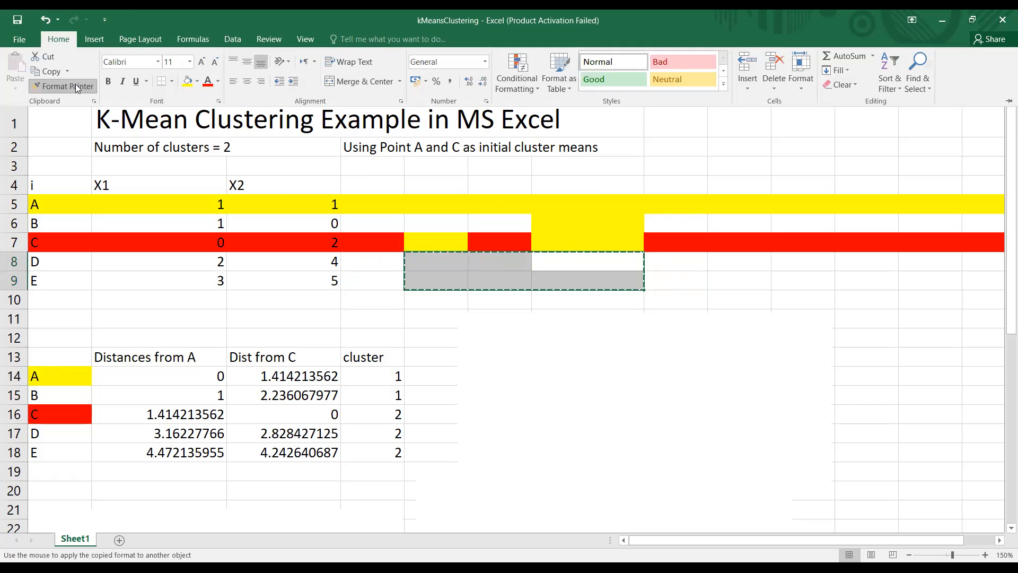
{"action": "left_click", "coordinate": [592, 225]}
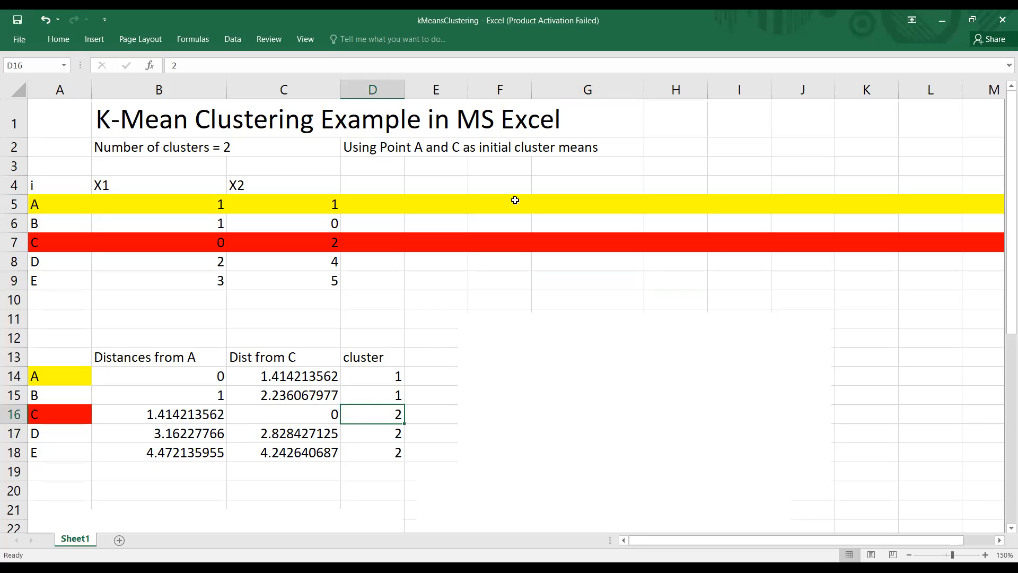
Step: Delete the blank picture covering the cluster means in F13:I14 and inspect the mean 1 formula in F14
{"action": "left_click", "coordinate": [717, 374]}
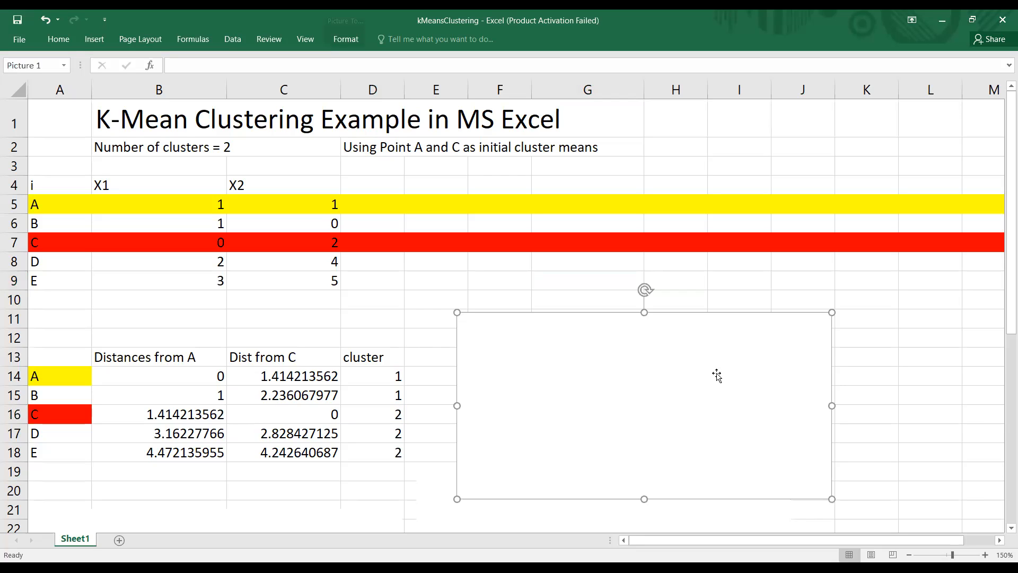
{"action": "key", "text": "Delete"}
{"action": "left_click", "coordinate": [515, 375]}
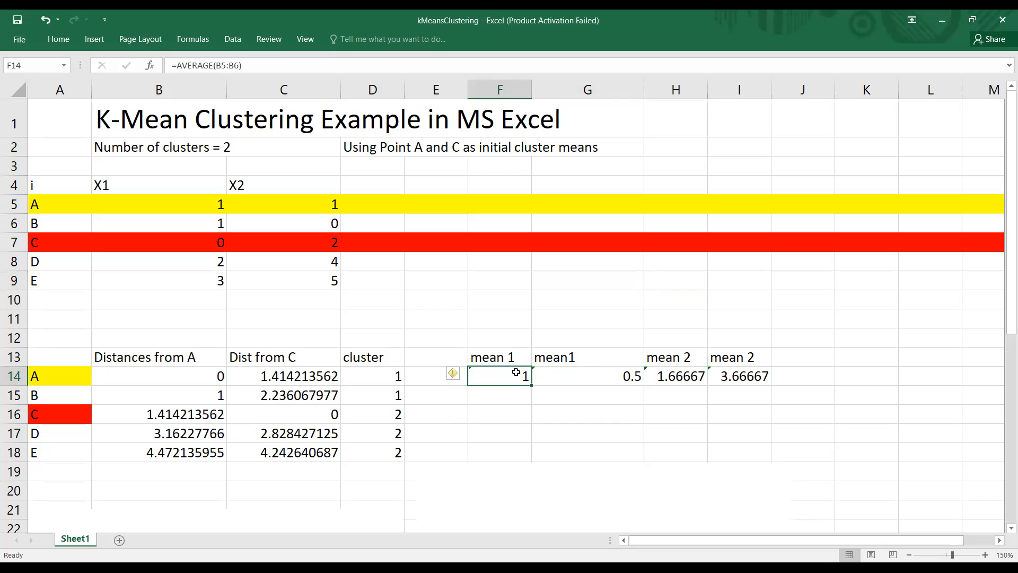
{"action": "left_click", "coordinate": [255, 67]}
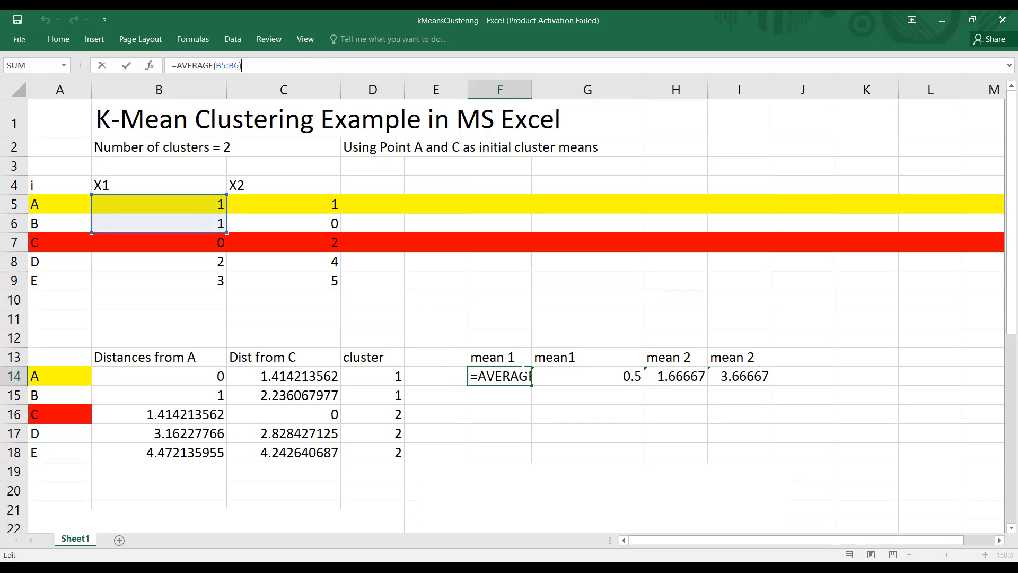
Step: Examine the mean 1 formula for X2 in G14 and the cells it averages
{"action": "left_click", "coordinate": [633, 377]}
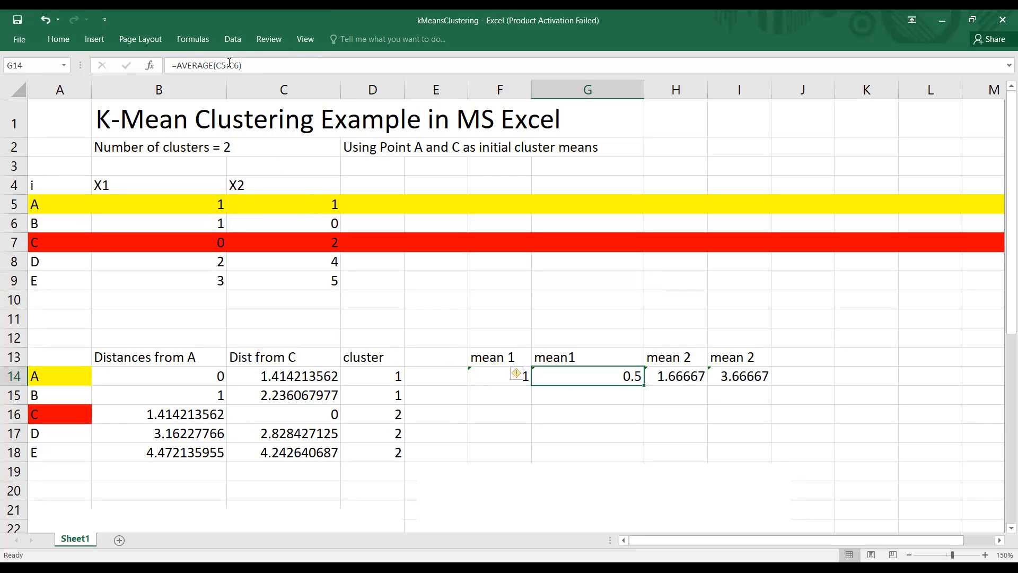
{"action": "left_click", "coordinate": [312, 208]}
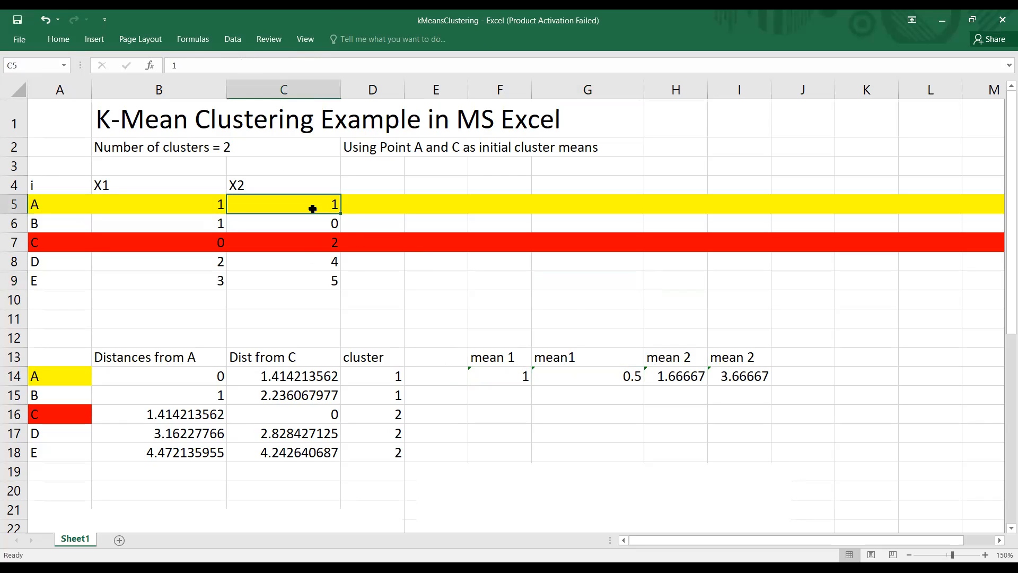
{"action": "left_click", "coordinate": [631, 378]}
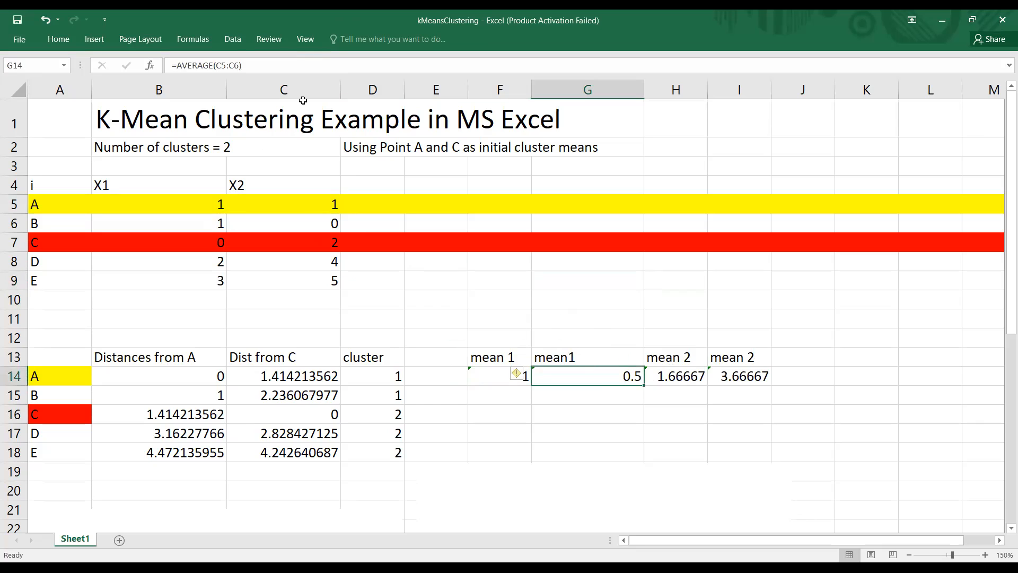
{"action": "left_click", "coordinate": [263, 63]}
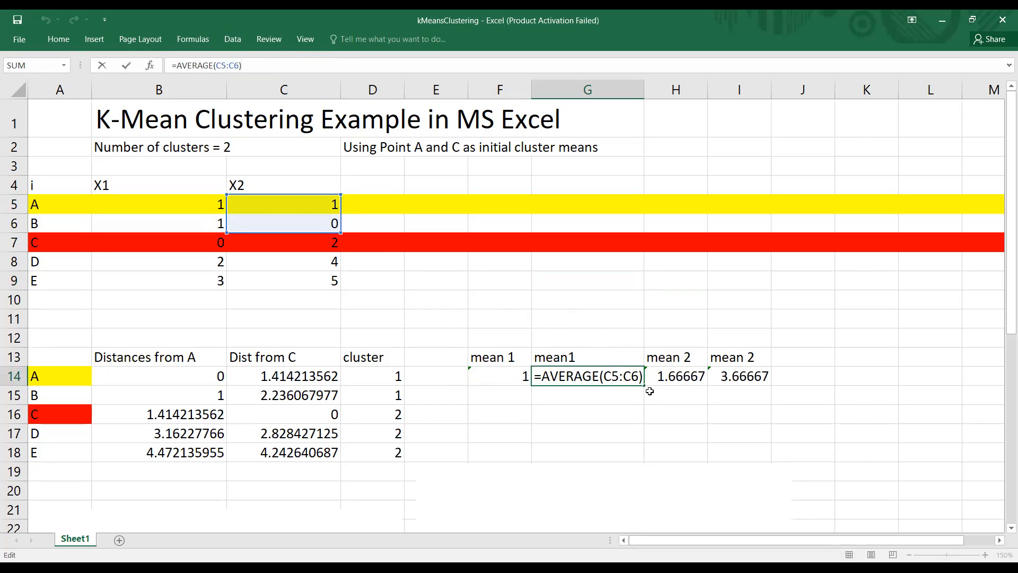
{"action": "key", "text": "Tab"}
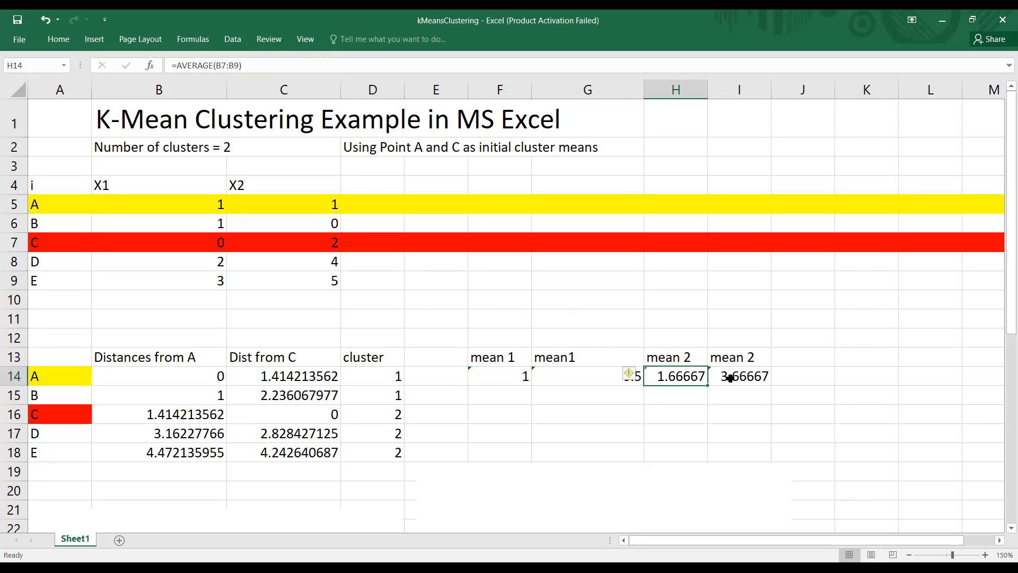
Step: Examine the mean 2 formulas in H14 and I14 and the X1 and X2 cells they average
{"action": "left_click", "coordinate": [210, 244]}
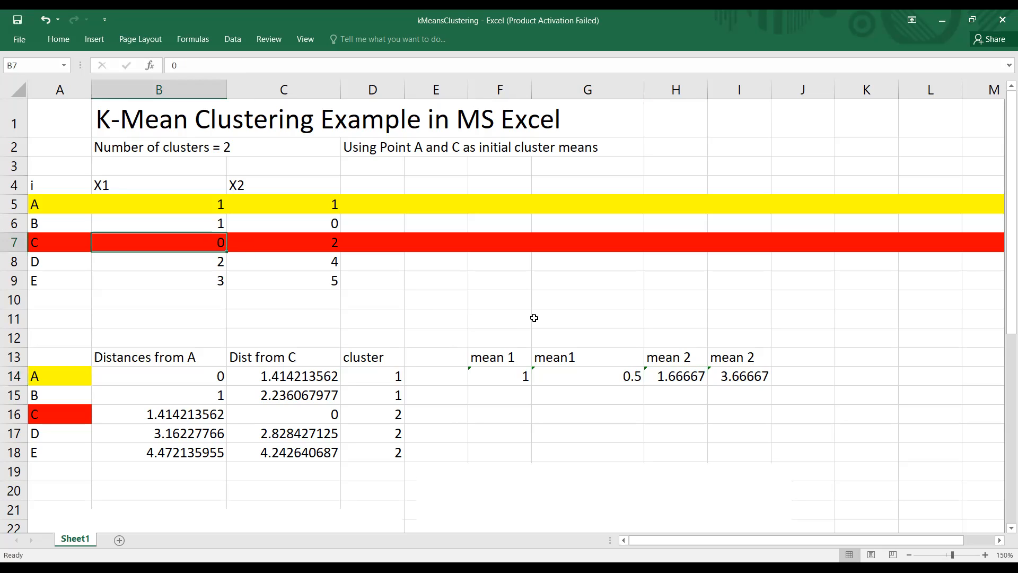
{"action": "left_click", "coordinate": [692, 374]}
{"action": "left_click", "coordinate": [239, 65]}
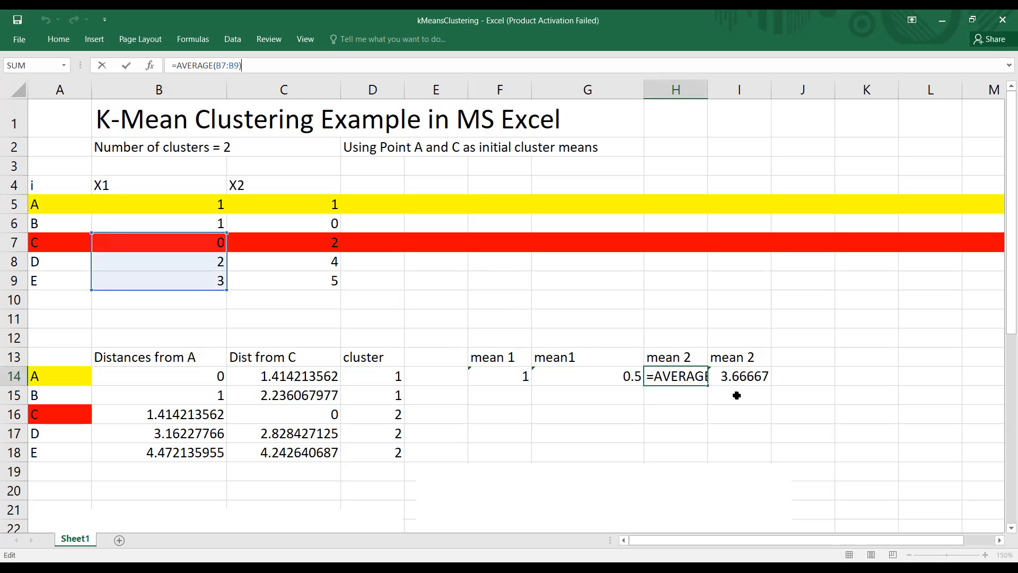
{"action": "left_click", "coordinate": [756, 381]}
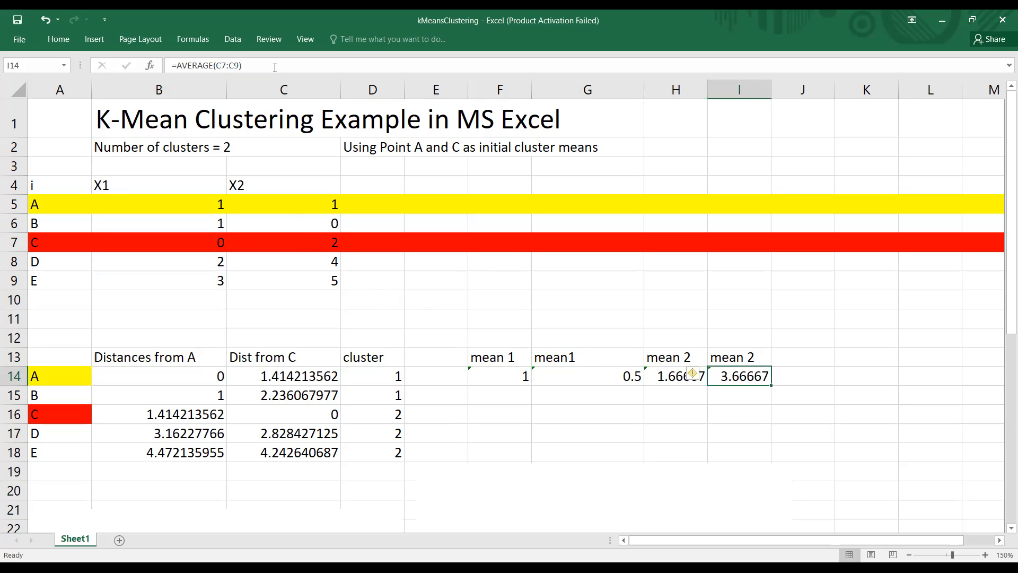
{"action": "left_click", "coordinate": [241, 65]}
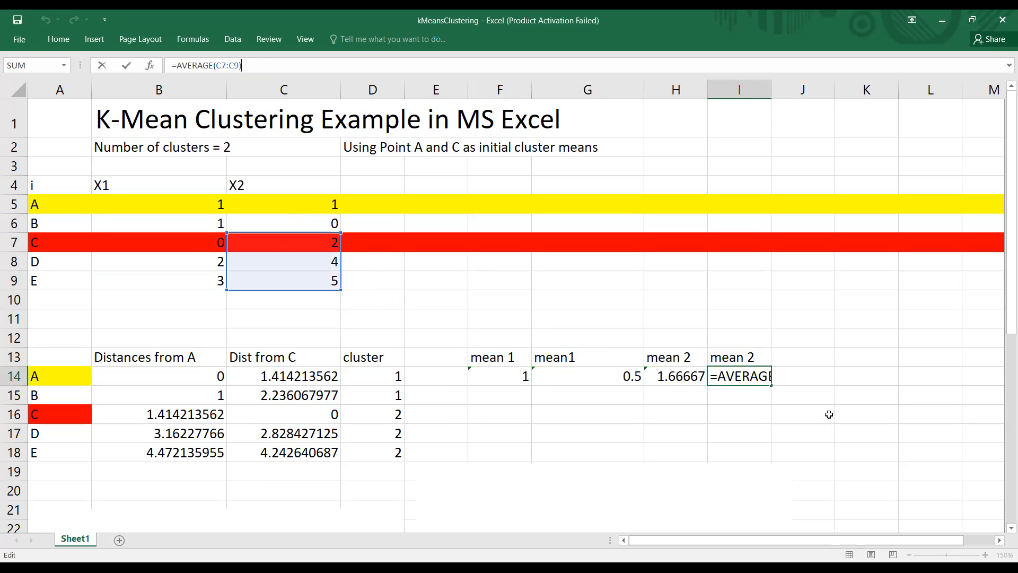
Step: Review the distances in B14:B16 against the new mean in F14, and delete the blank pictures covering the second-iteration distances and means
{"action": "scroll", "coordinate": [1002, 433], "scroll_direction": "down", "scroll_amount": 7}
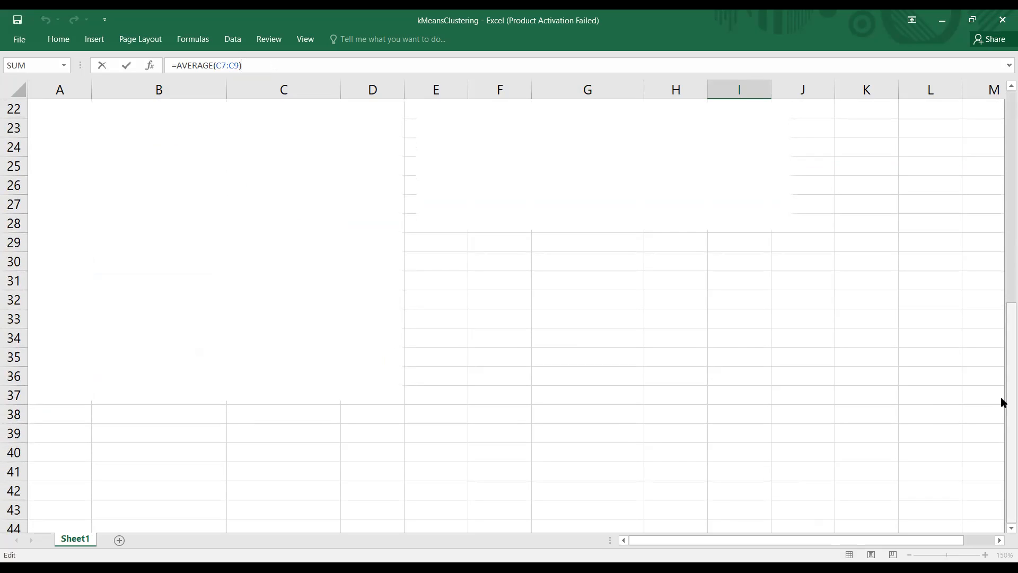
{"action": "left_click_drag", "start_coordinate": [1002, 402], "coordinate": [1000, 294]}
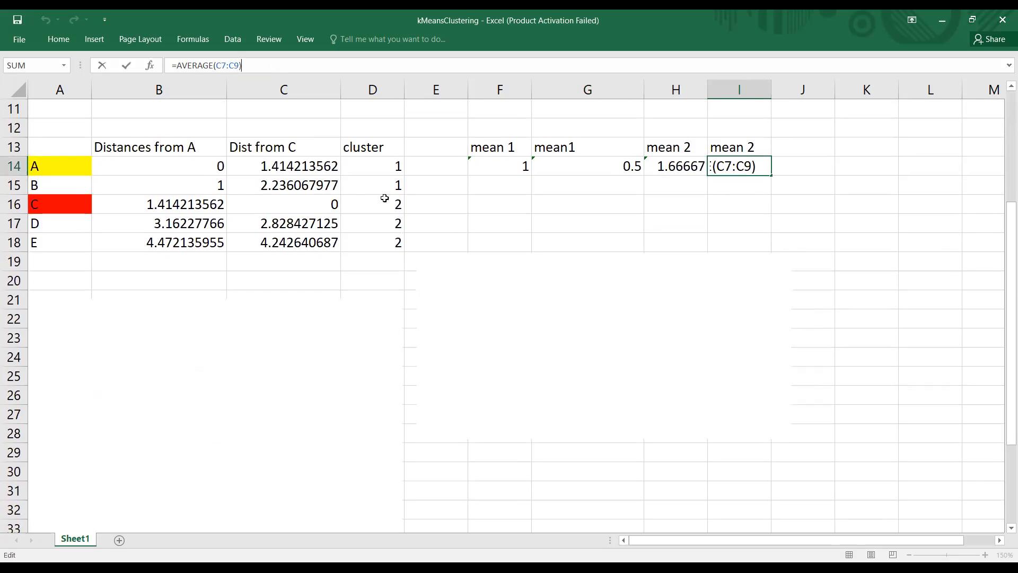
{"action": "left_click", "coordinate": [197, 166]}
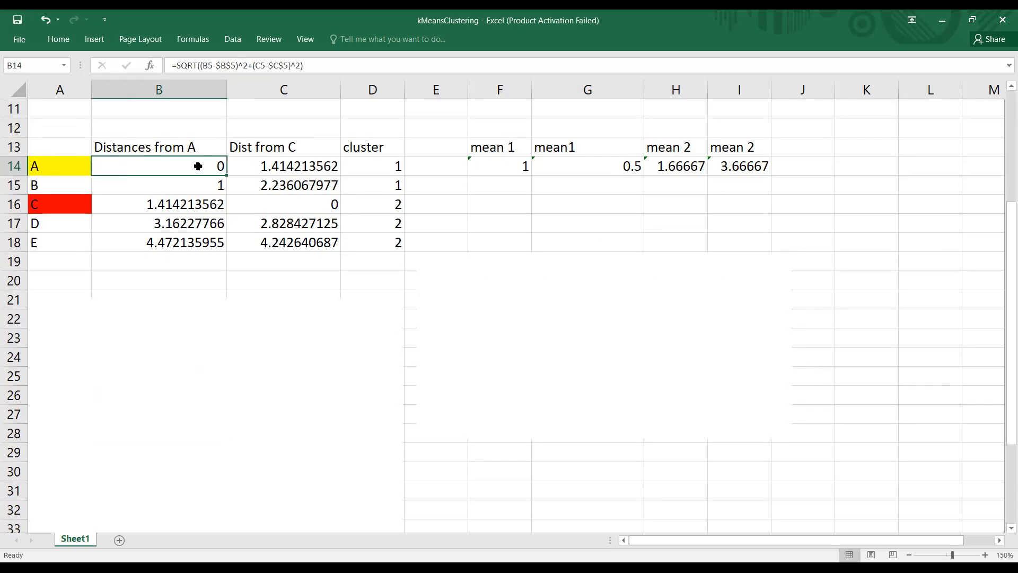
{"action": "left_click", "coordinate": [525, 166]}
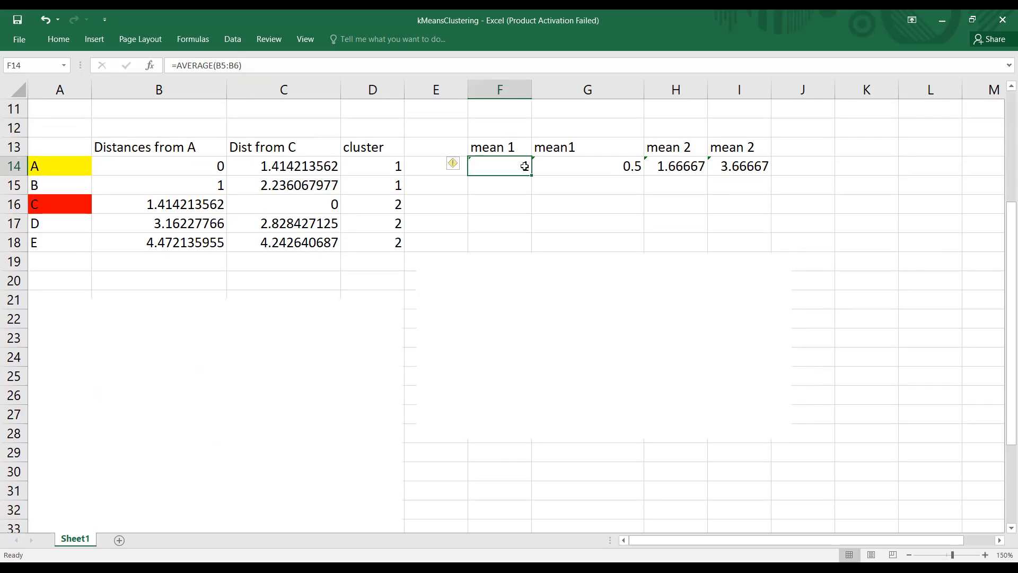
{"action": "left_click", "coordinate": [155, 185]}
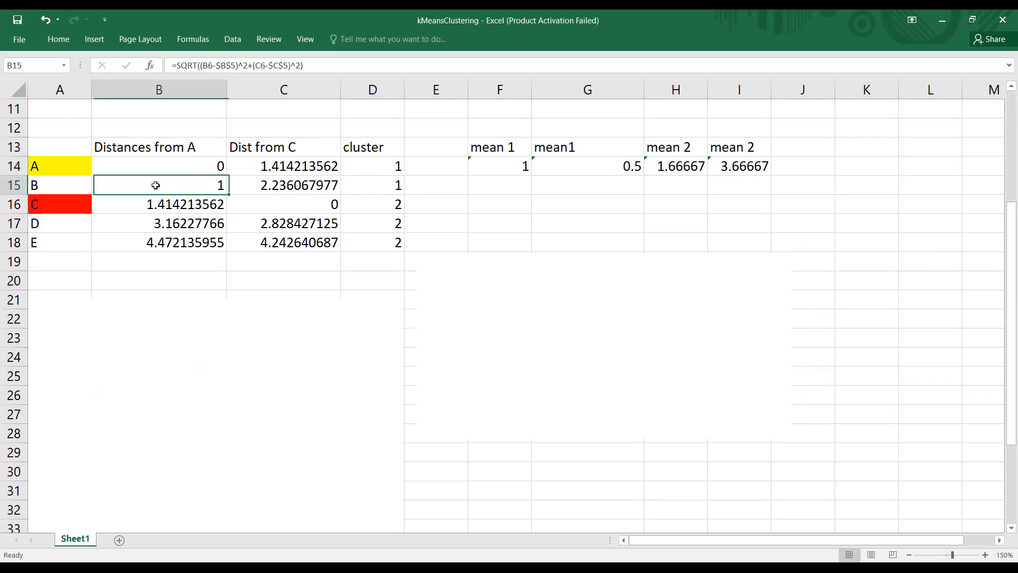
{"action": "left_click", "coordinate": [513, 166]}
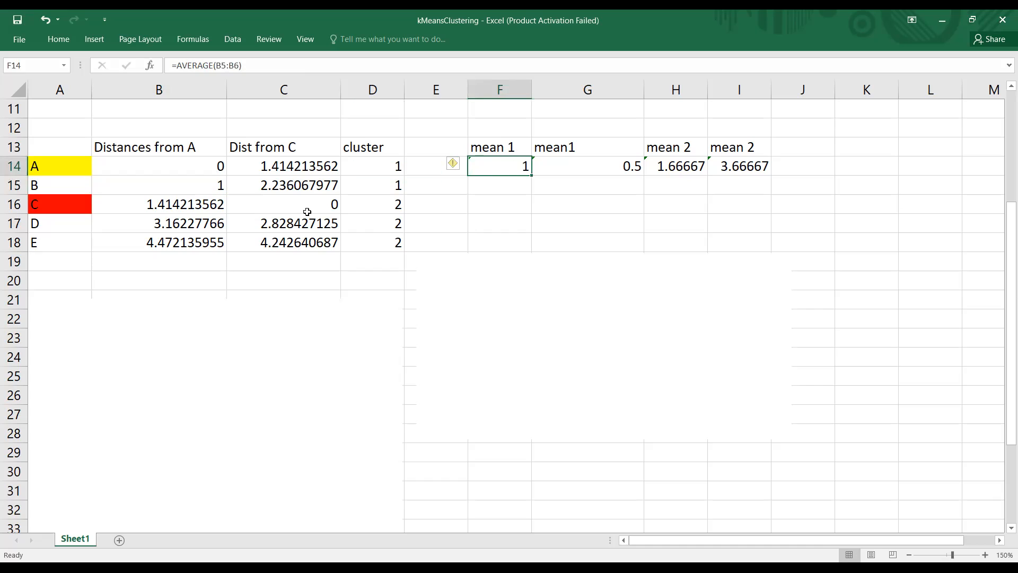
{"action": "left_click", "coordinate": [179, 210]}
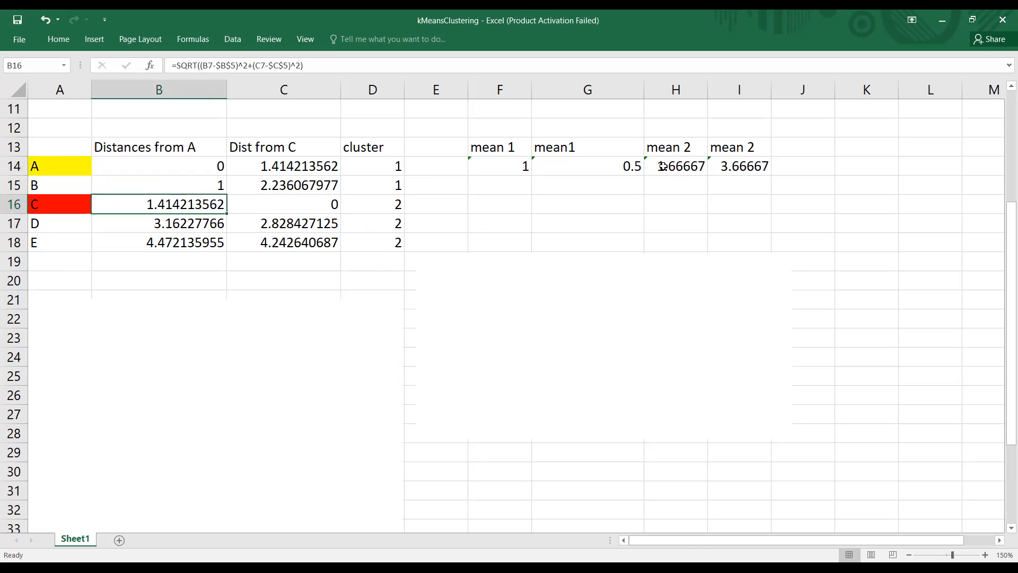
{"action": "left_click", "coordinate": [513, 170]}
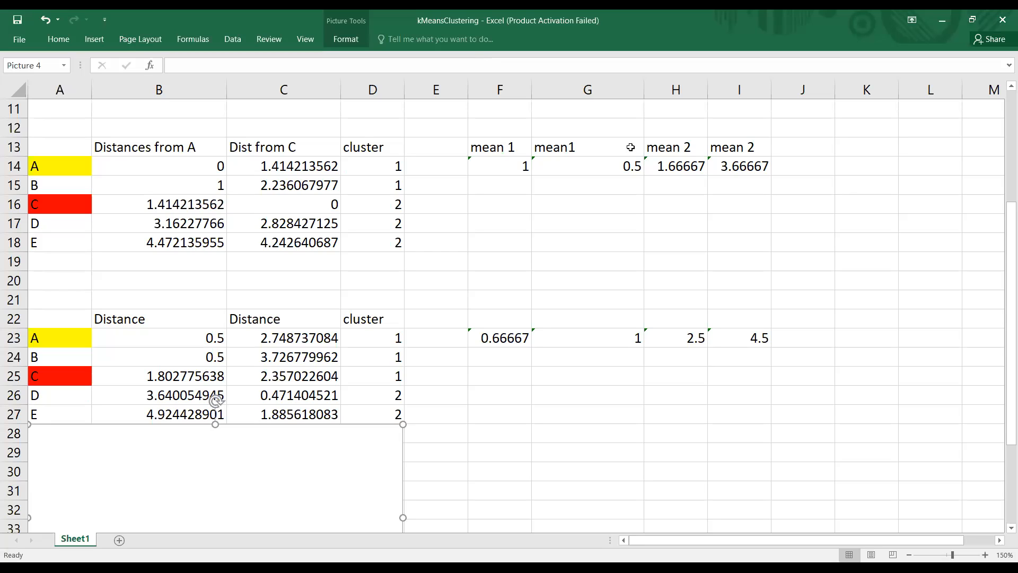
Step: Examine the second-iteration distance formulas in B23:B25 and the recalculated cluster mean formula in F23
{"action": "left_click", "coordinate": [199, 341]}
{"action": "left_click", "coordinate": [201, 352]}
{"action": "left_click", "coordinate": [202, 331]}
{"action": "left_click", "coordinate": [208, 173]}
{"action": "left_click", "coordinate": [181, 342]}
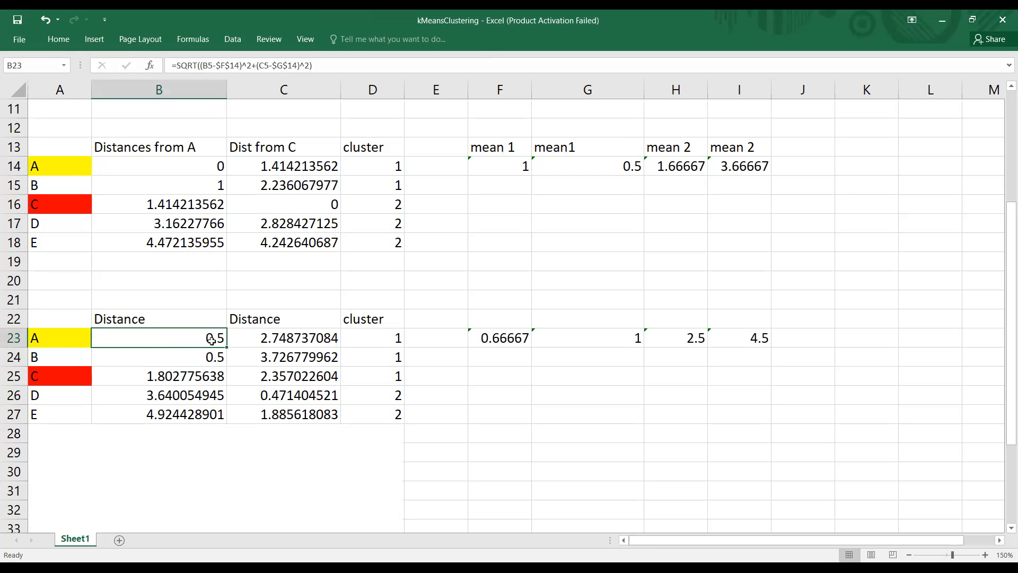
{"action": "key", "text": "Down"}
{"action": "left_click", "coordinate": [516, 338]}
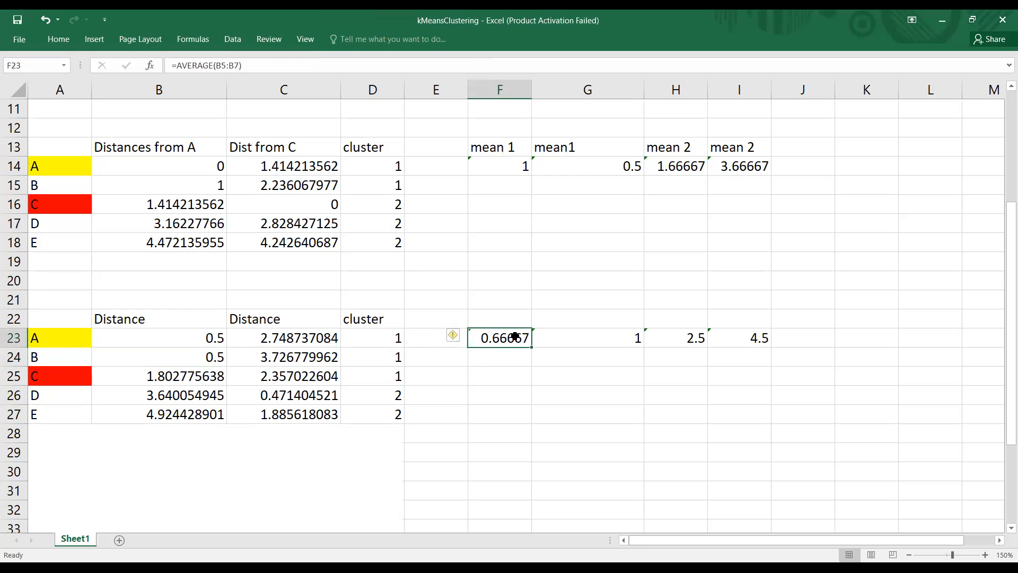
{"action": "left_click", "coordinate": [187, 377]}
{"action": "left_click", "coordinate": [525, 338]}
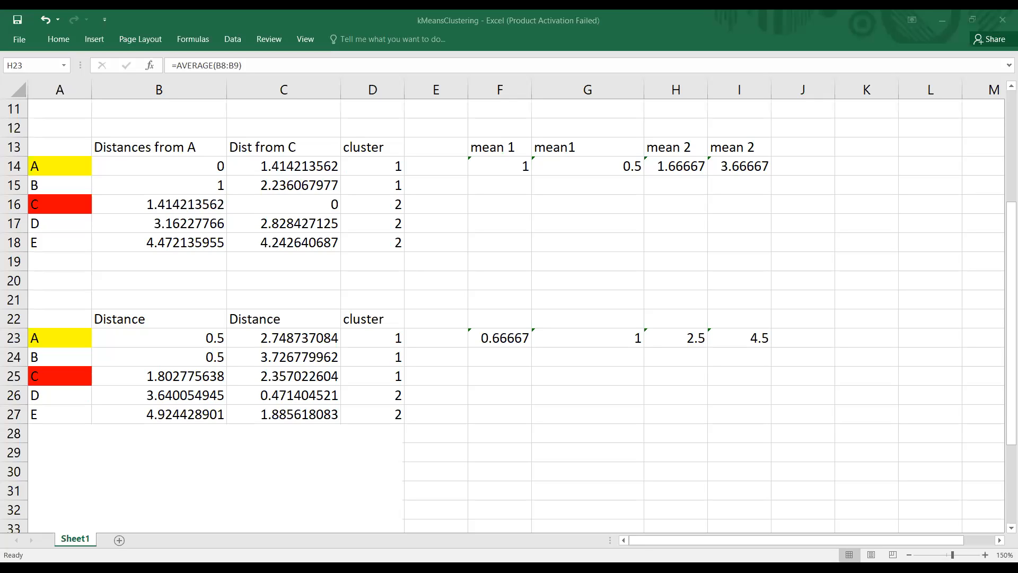
Step: Check the second-iteration cluster numbers assigned to points A and C in D23 and D25
{"action": "left_click", "coordinate": [290, 462]}
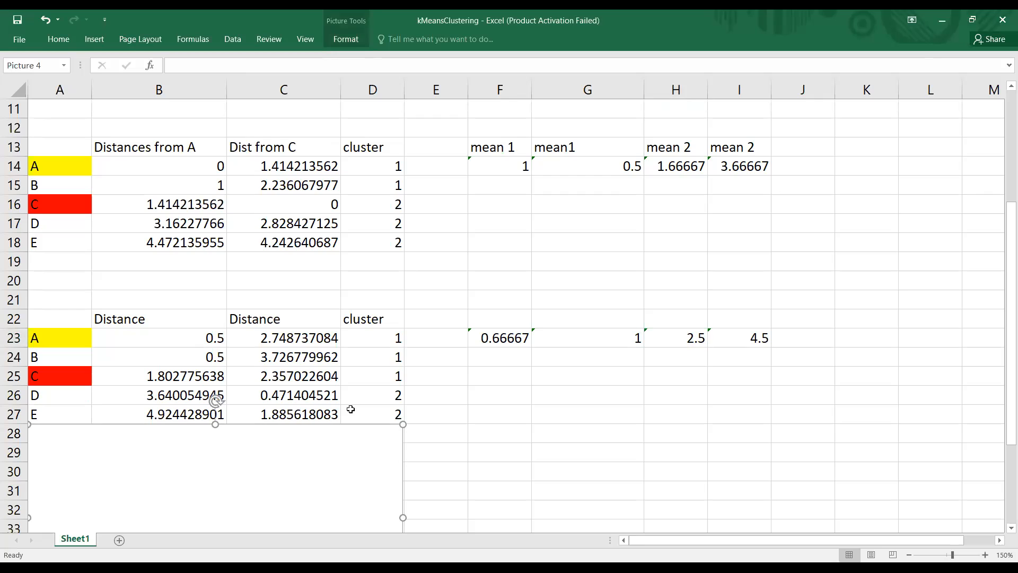
{"action": "left_click", "coordinate": [395, 338]}
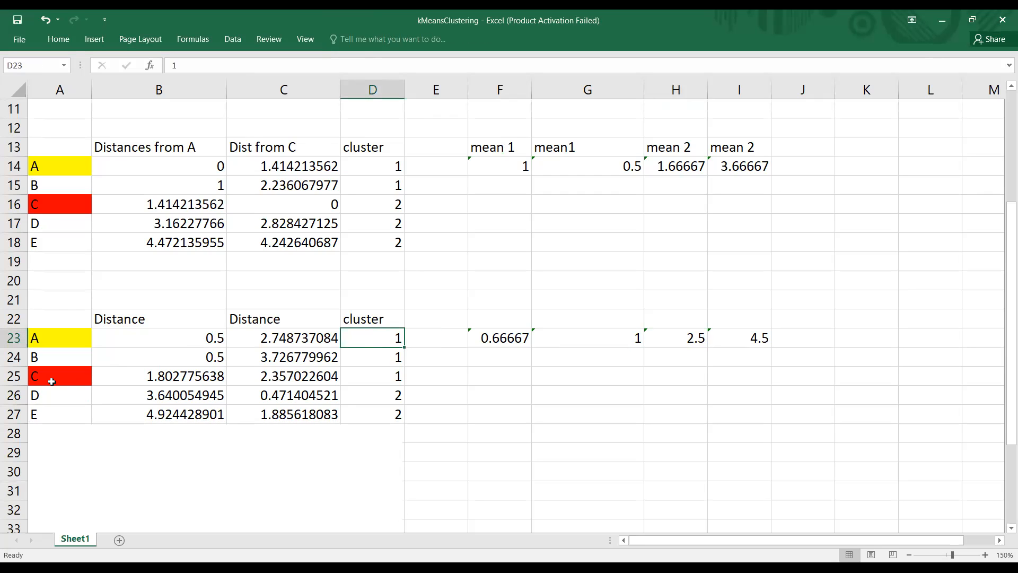
{"action": "left_click", "coordinate": [371, 378]}
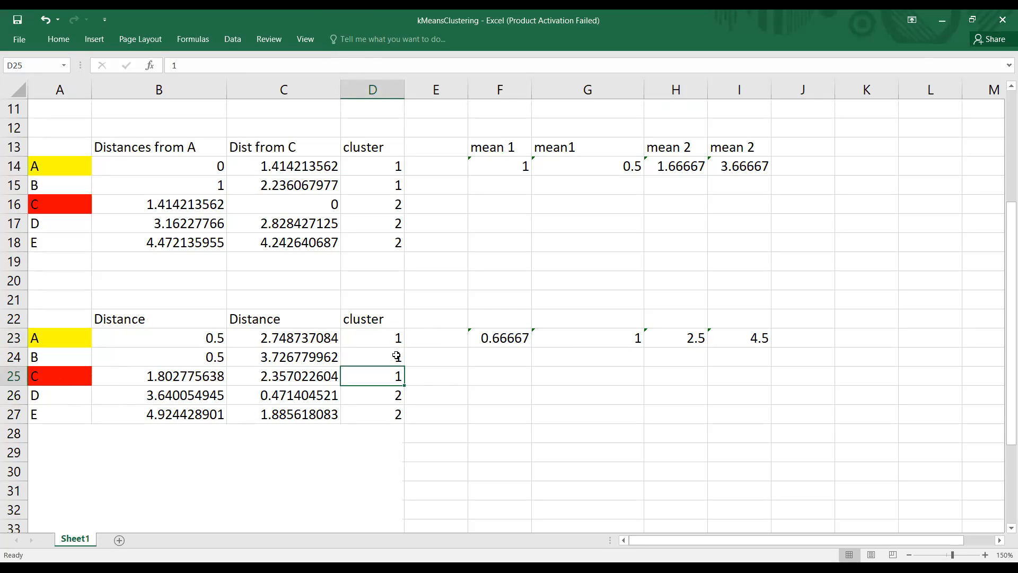
Step: Review the second-iteration cluster groups, points A to C in D23:D25 and points D and E in D26:D27
{"action": "left_click_drag", "start_coordinate": [396, 337], "coordinate": [393, 375]}
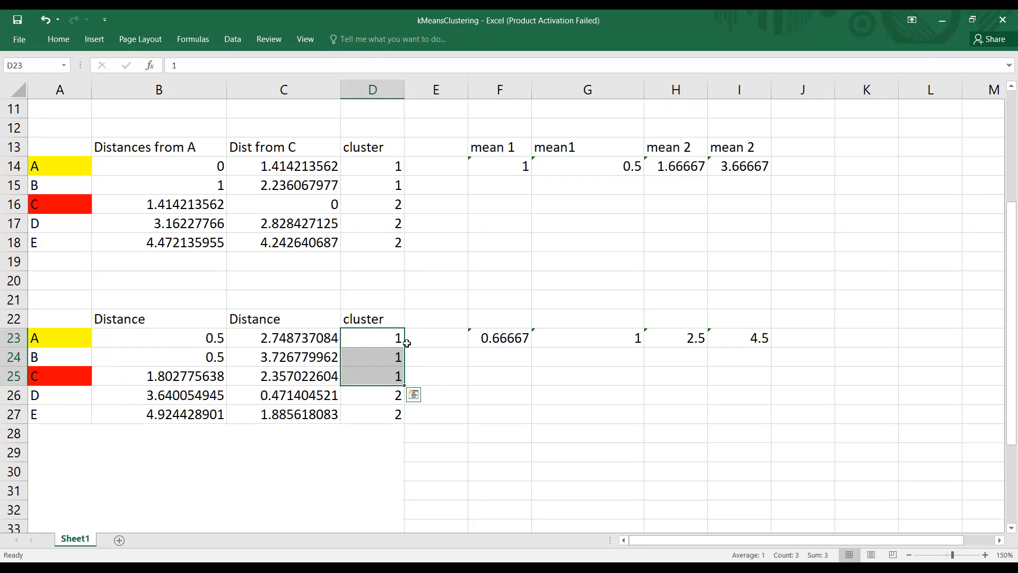
{"action": "left_click_drag", "start_coordinate": [376, 392], "coordinate": [380, 412]}
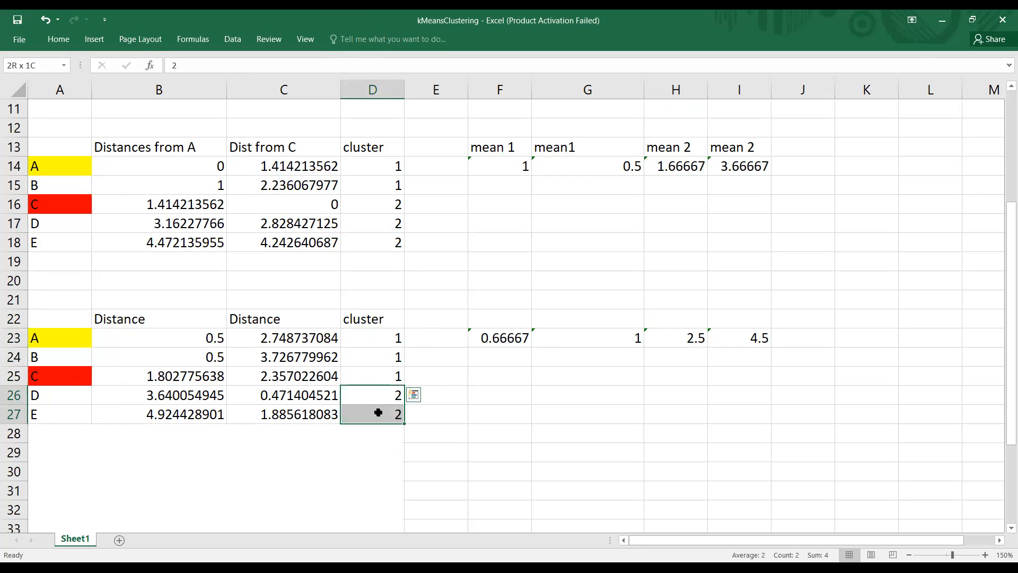
{"action": "left_click", "coordinate": [483, 420]}
Step: Examine the recalculated mean formula in F23 and trace the X1 cells B5:B7 that it averages
{"action": "left_click", "coordinate": [507, 342]}
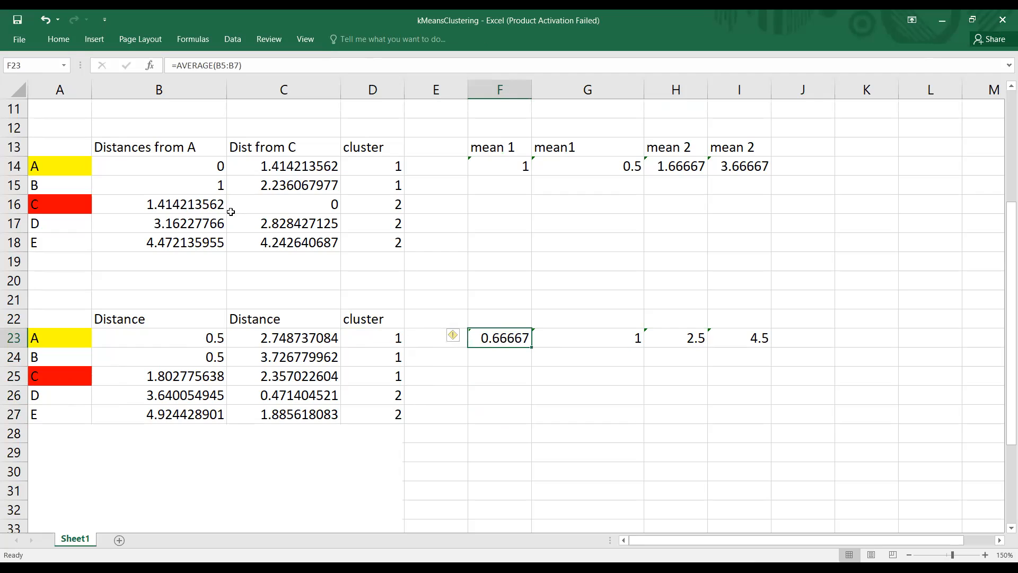
{"action": "left_click_drag", "start_coordinate": [216, 166], "coordinate": [210, 204]}
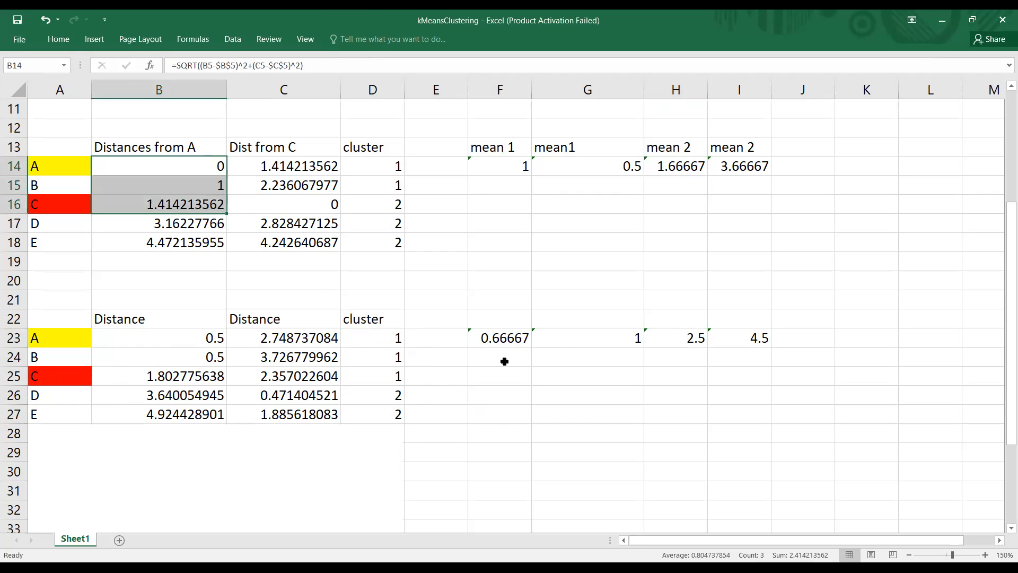
{"action": "left_click", "coordinate": [508, 337]}
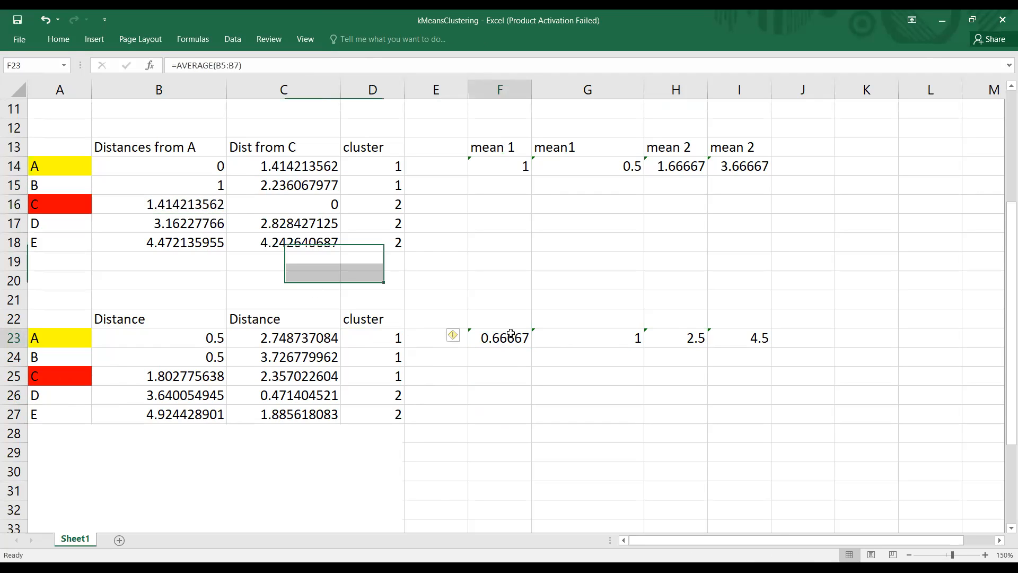
{"action": "left_click", "coordinate": [257, 66]}
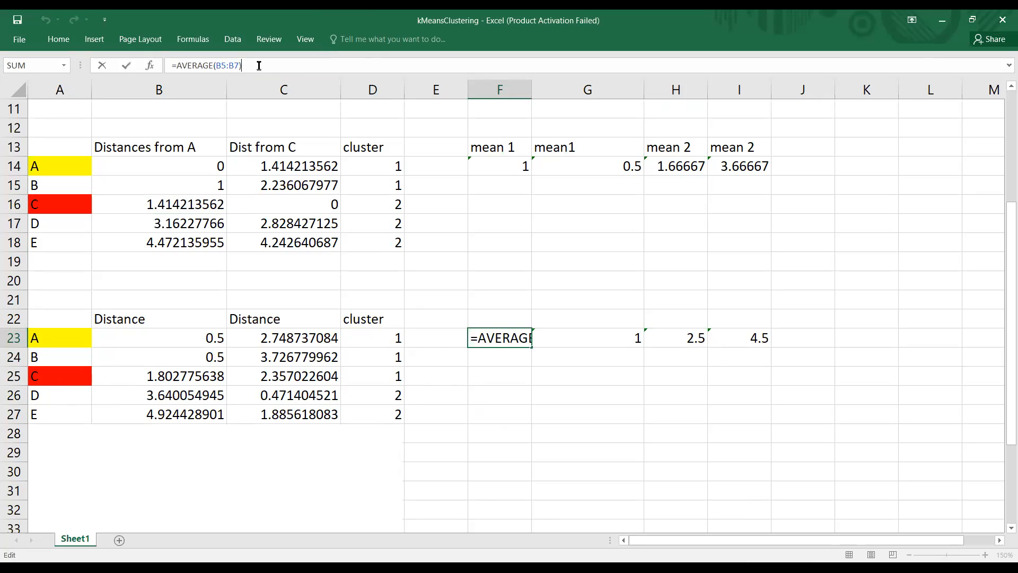
{"action": "left_click", "coordinate": [520, 345]}
{"action": "left_click", "coordinate": [272, 65]}
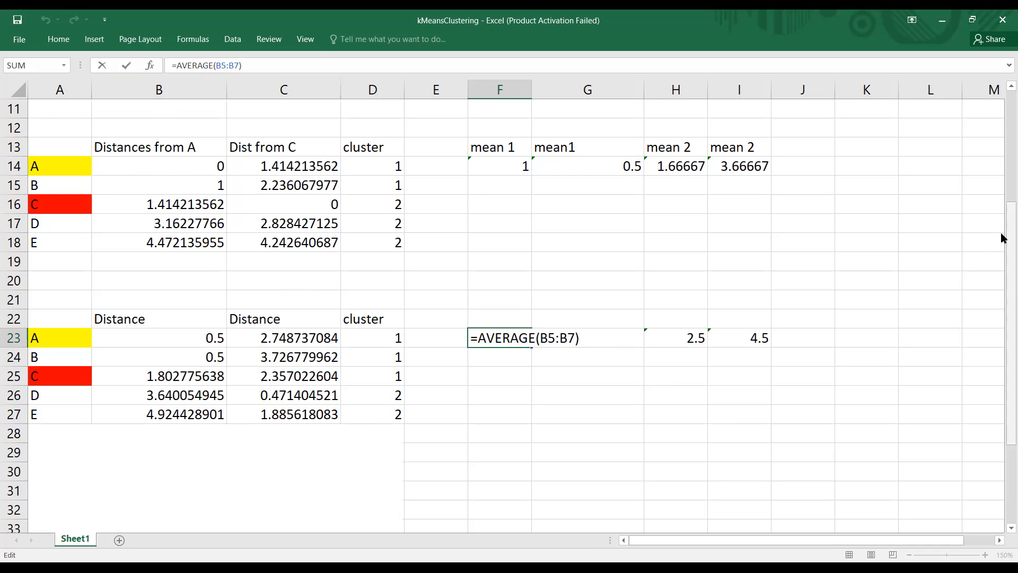
{"action": "left_click_drag", "start_coordinate": [1004, 237], "coordinate": [1003, 126]}
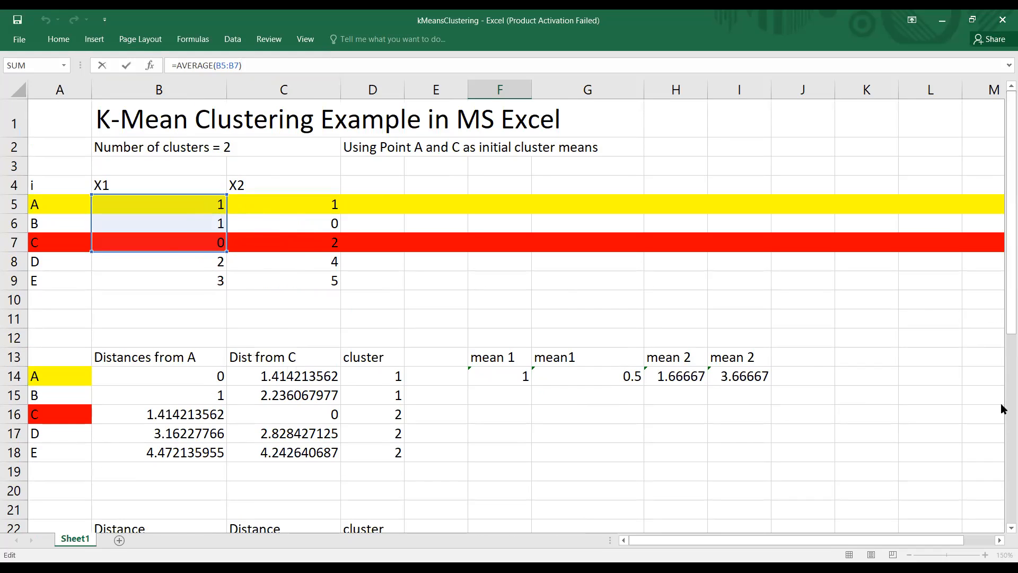
{"action": "scroll", "coordinate": [1000, 408], "scroll_direction": "down", "scroll_amount": 7}
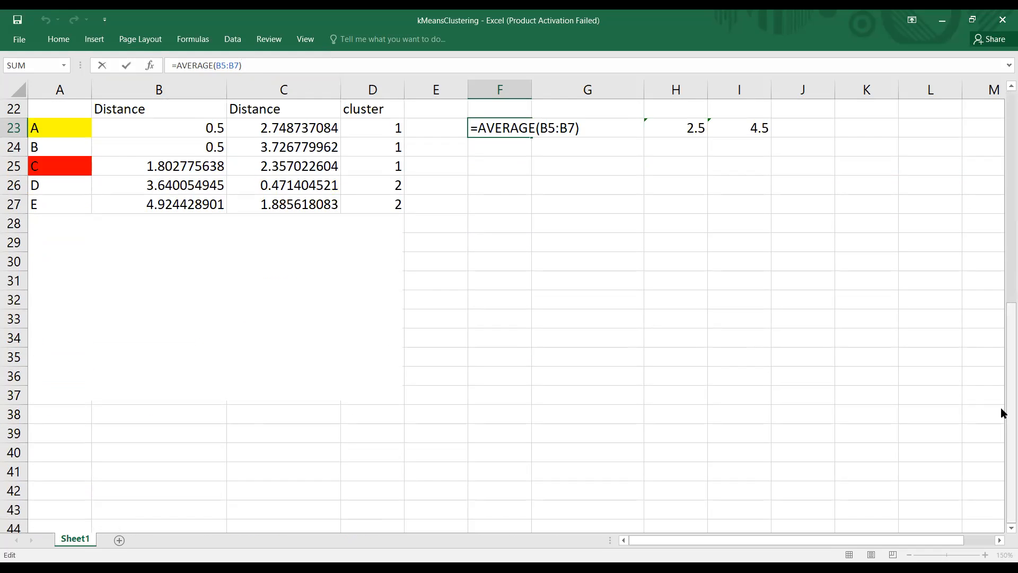
{"action": "scroll", "coordinate": [1001, 385], "scroll_direction": "up", "scroll_amount": 1}
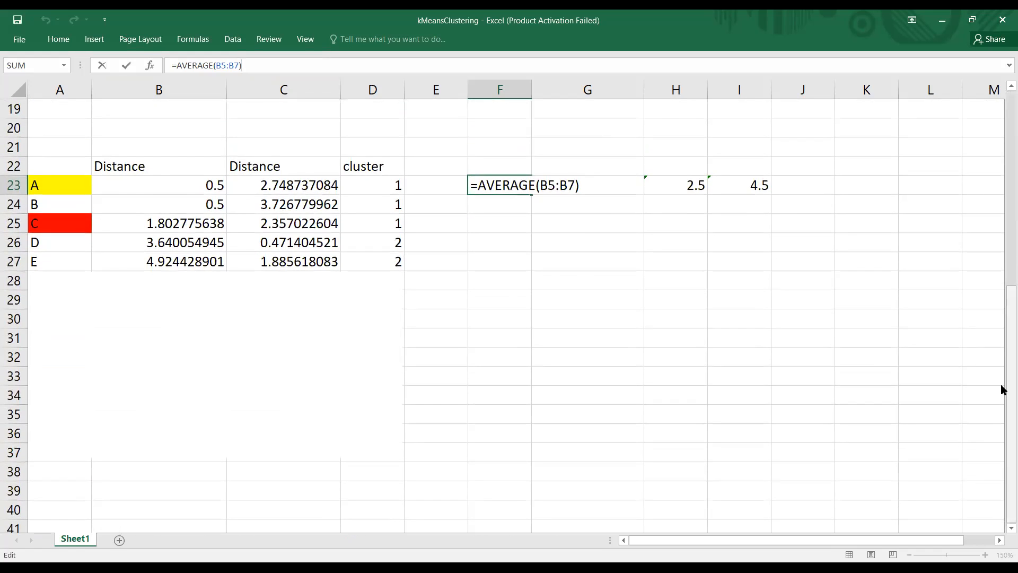
{"action": "scroll", "coordinate": [1002, 389], "scroll_direction": "up", "scroll_amount": 2}
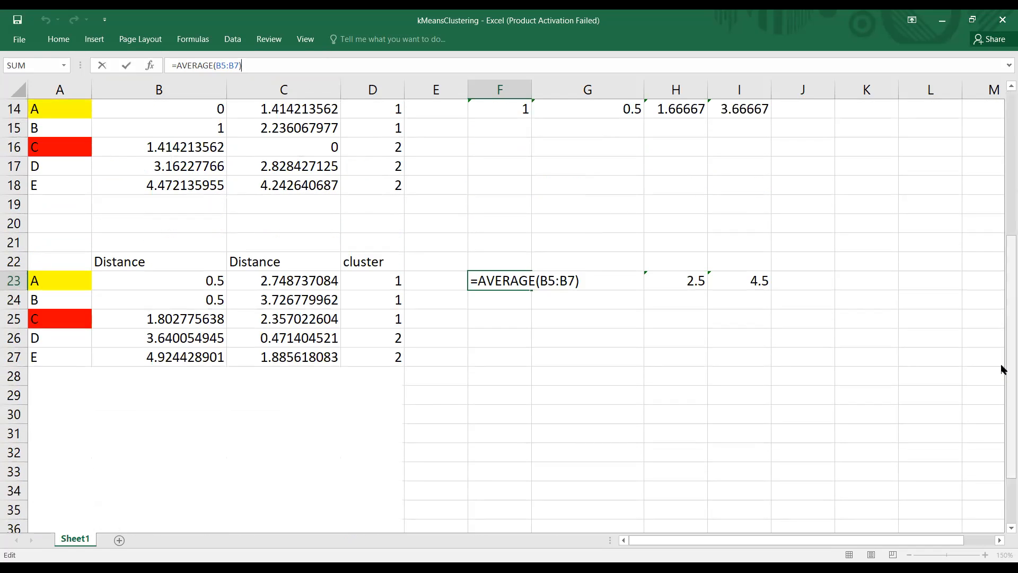
Step: Delete the blank picture covering the third-iteration distances and clusters below row 27
{"action": "scroll", "coordinate": [1002, 376], "scroll_direction": "down", "scroll_amount": 1}
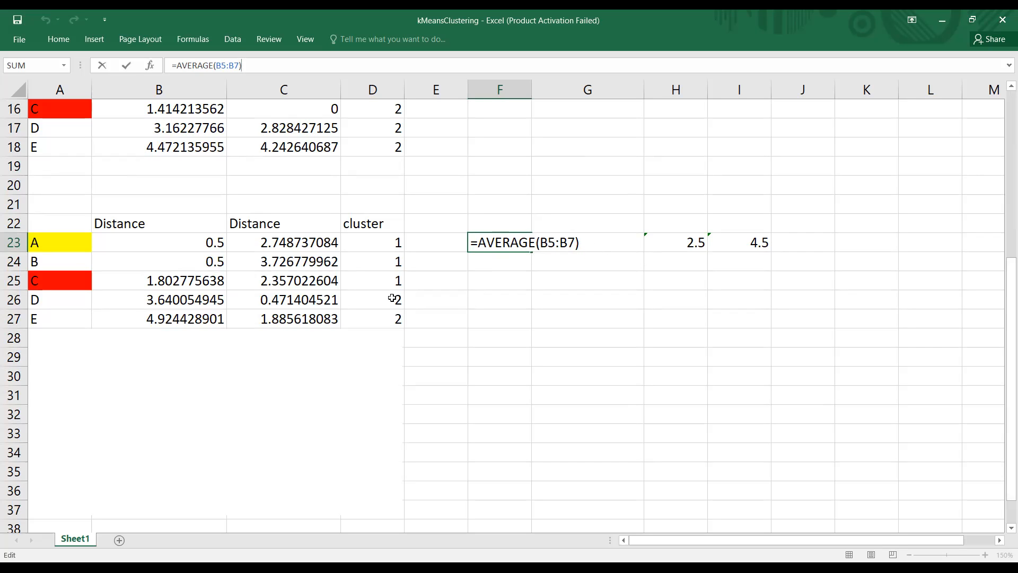
{"action": "left_click", "coordinate": [227, 397]}
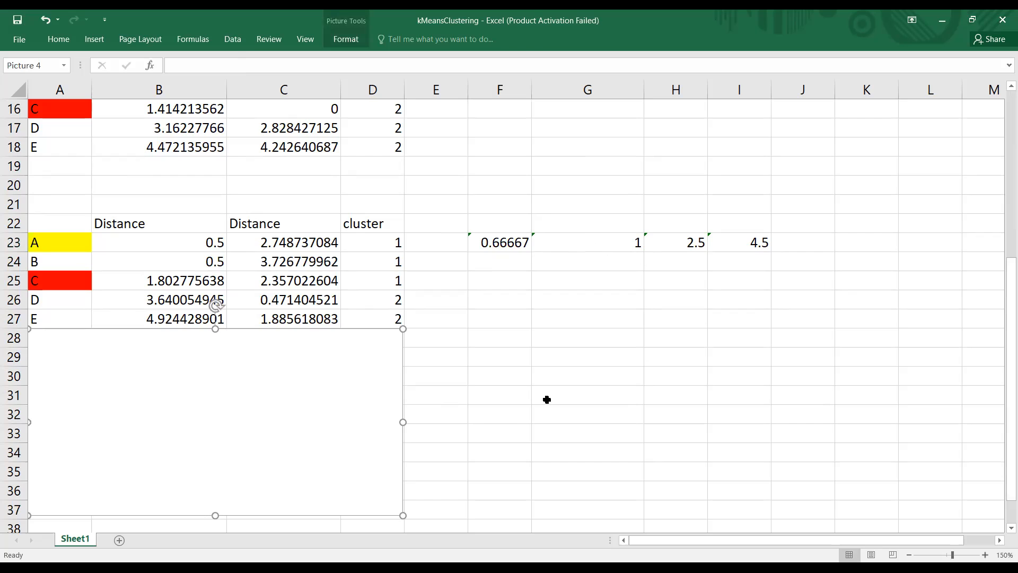
{"action": "key", "text": "Delete"}
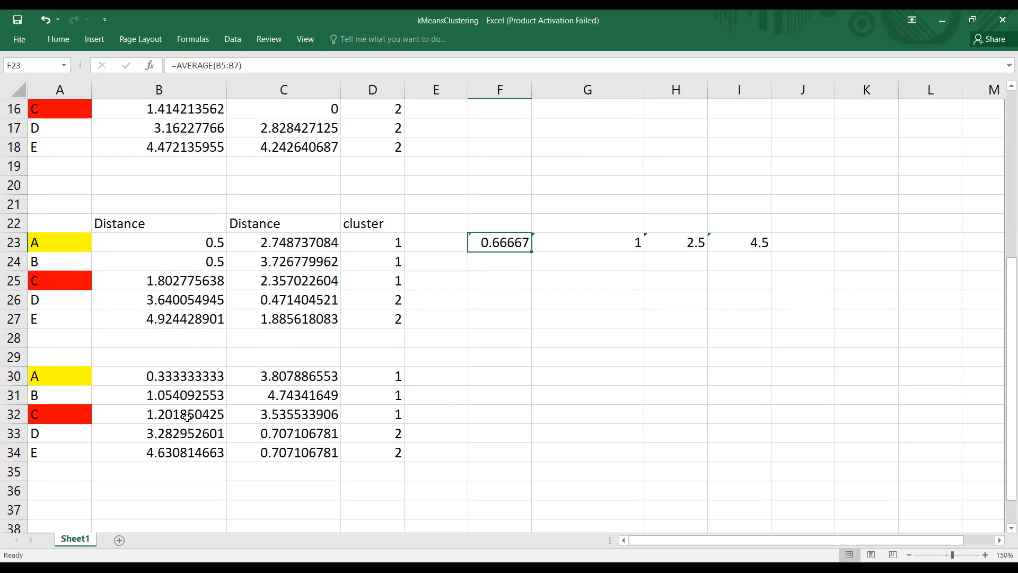
Step: Examine the third-iteration distance formulas in B30 and C31, which use the recalculated means in row 23
{"action": "left_click", "coordinate": [172, 363]}
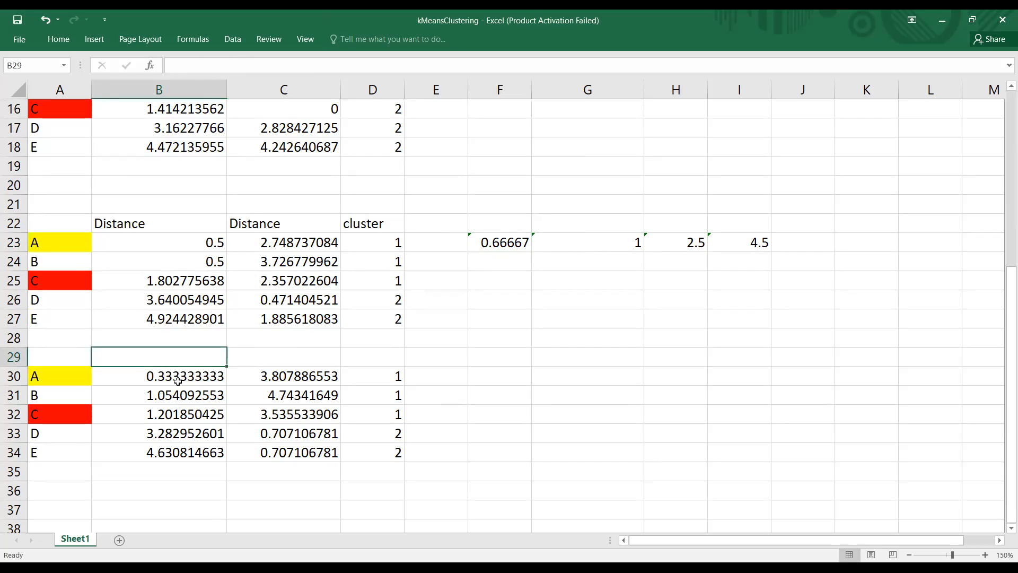
{"action": "left_click", "coordinate": [178, 380]}
{"action": "left_click", "coordinate": [282, 390]}
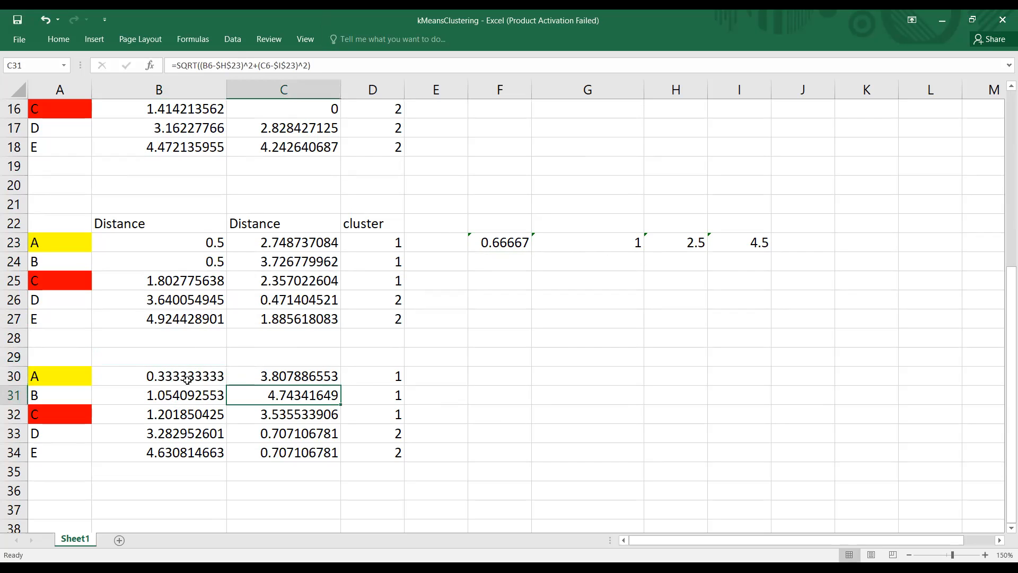
{"action": "left_click", "coordinate": [187, 380]}
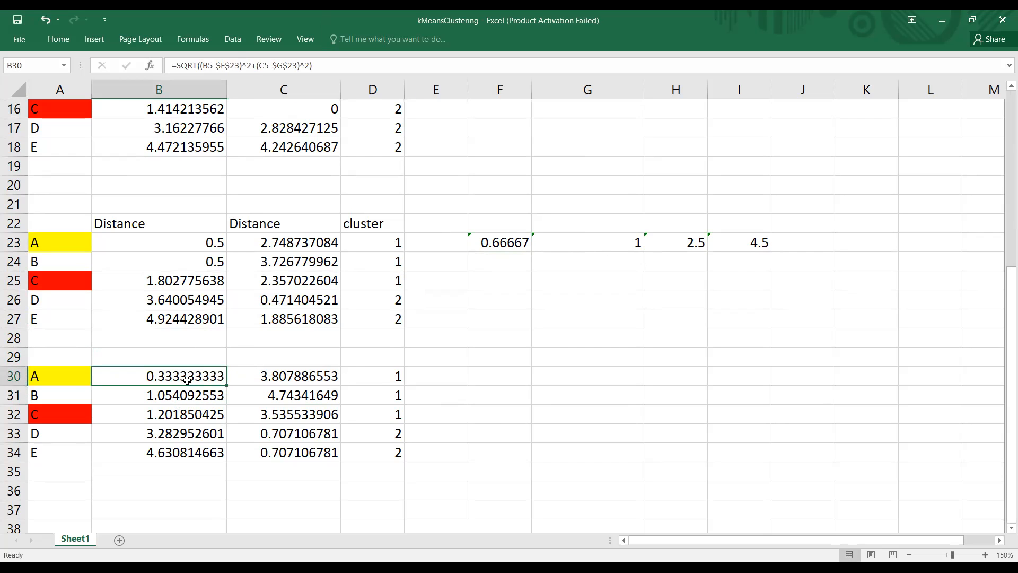
Step: Check the third-iteration cluster numbers assigned to points B, C, D and E in D31:D34
{"action": "left_click", "coordinate": [388, 398]}
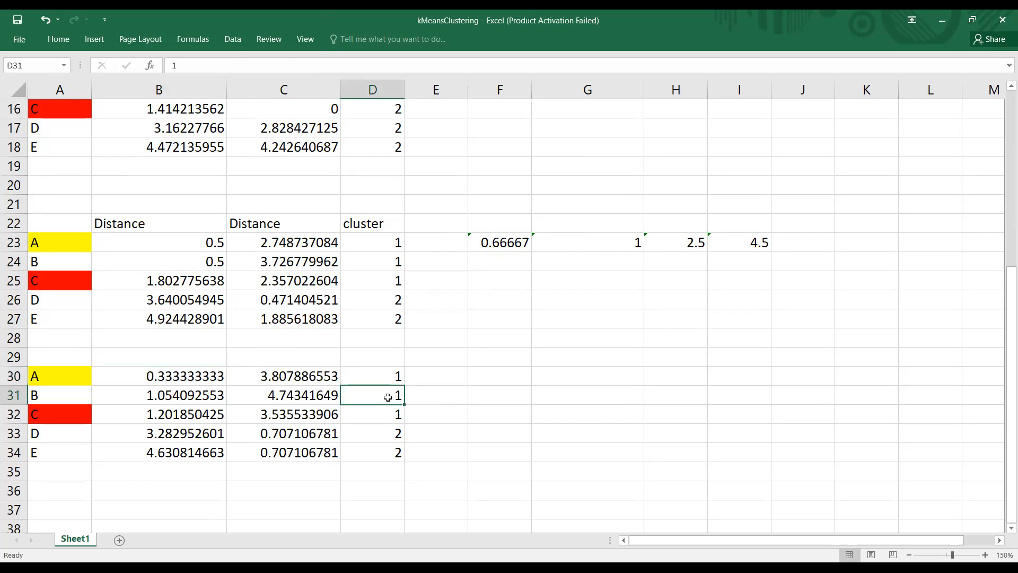
{"action": "left_click", "coordinate": [390, 414]}
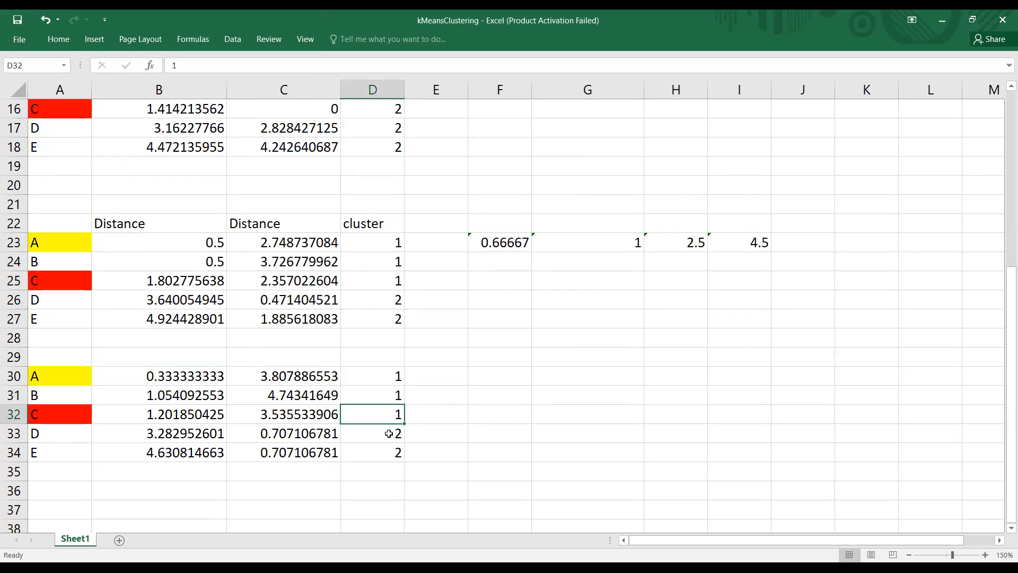
{"action": "left_click", "coordinate": [388, 433]}
{"action": "left_click", "coordinate": [393, 452]}
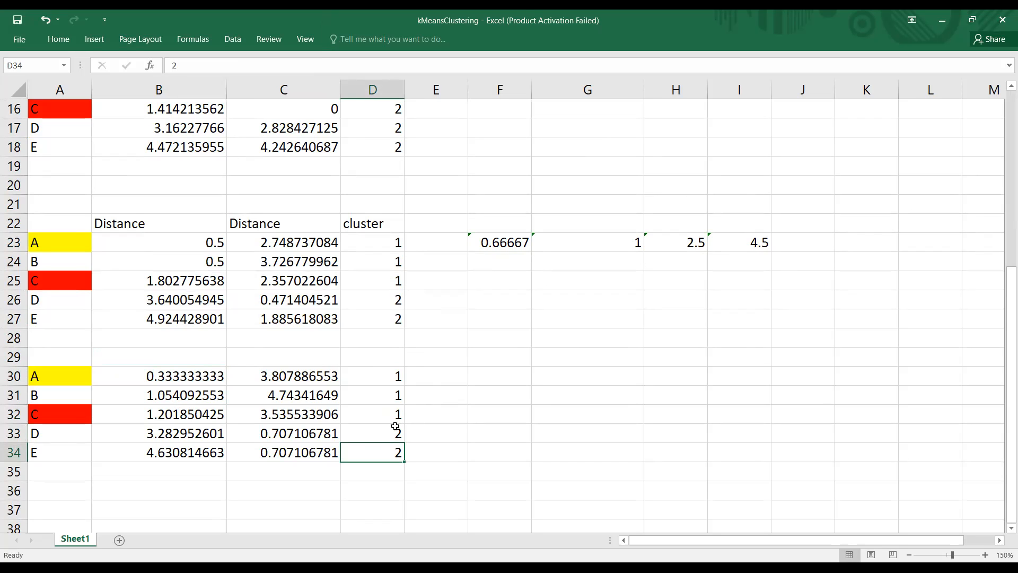
Step: Compare the third-iteration cluster groups in D30:D32 and D33:D34 with the assignments of the earlier iterations
{"action": "scroll", "coordinate": [466, 280], "scroll_direction": "up", "scroll_amount": 2}
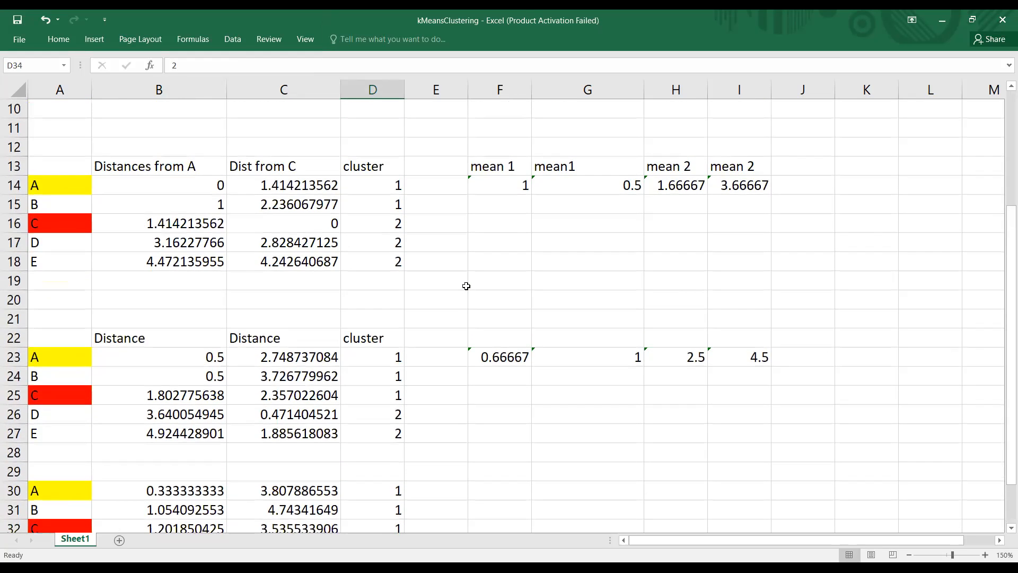
{"action": "scroll", "coordinate": [466, 279], "scroll_direction": "down", "scroll_amount": 3}
{"action": "left_click_drag", "start_coordinate": [385, 320], "coordinate": [391, 393]}
{"action": "left_click", "coordinate": [389, 379]}
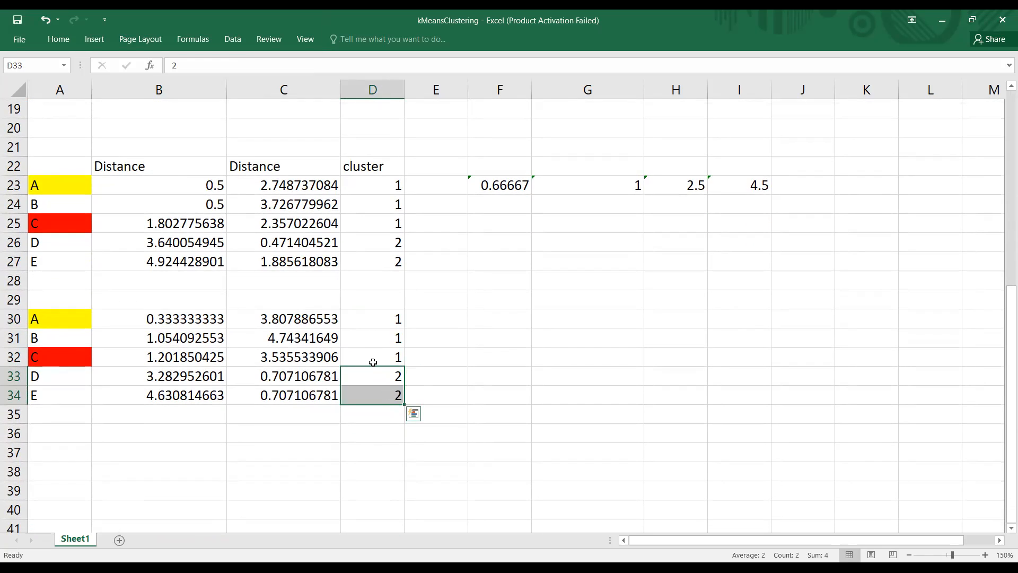
{"action": "left_click_drag", "start_coordinate": [377, 317], "coordinate": [373, 368]}
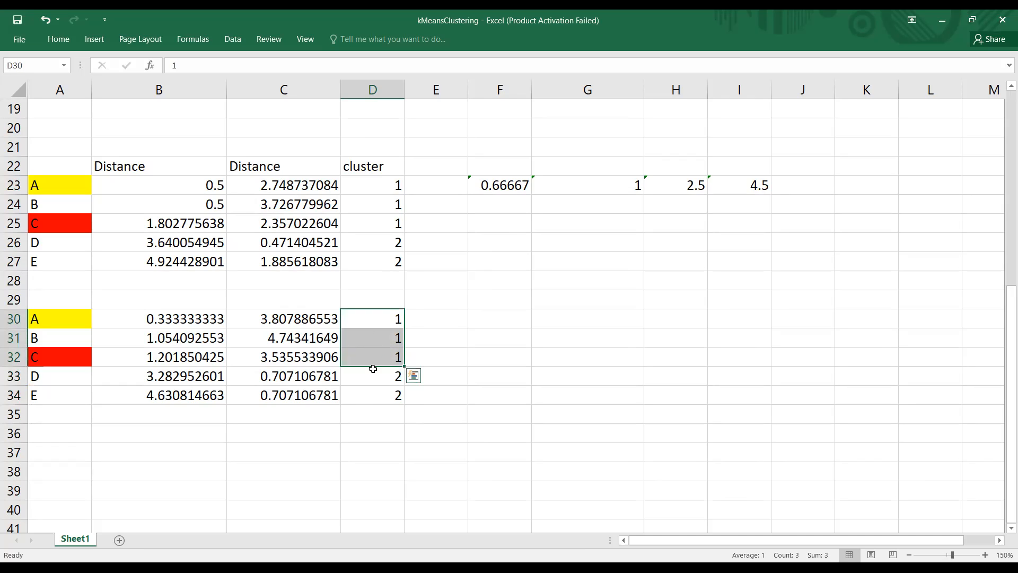
{"action": "scroll", "coordinate": [509, 397], "scroll_direction": "up", "scroll_amount": 5}
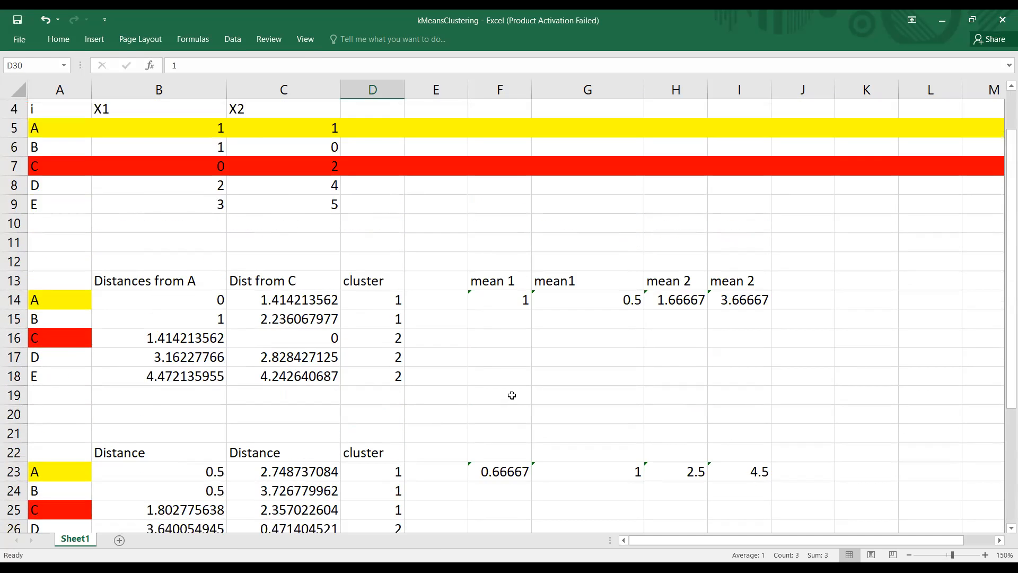
{"action": "scroll", "coordinate": [511, 395], "scroll_direction": "up", "scroll_amount": 1}
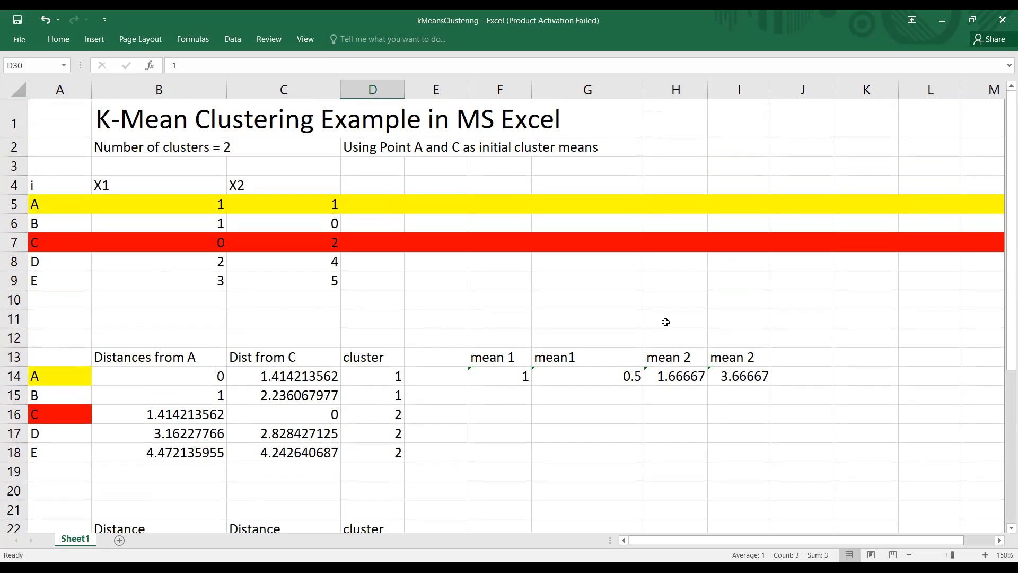
{"action": "scroll", "coordinate": [691, 339], "scroll_direction": "down", "scroll_amount": 6}
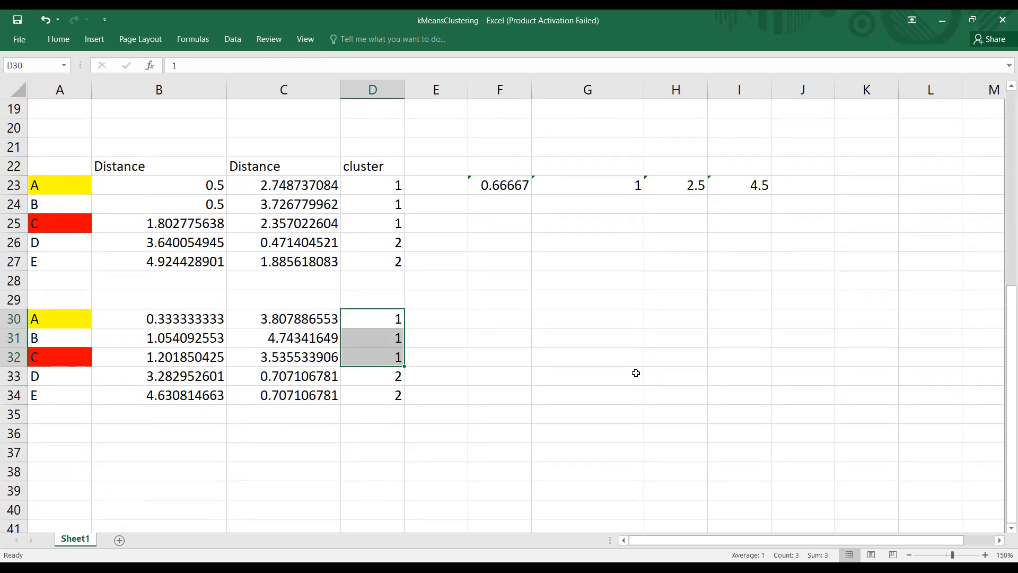
{"action": "scroll", "coordinate": [636, 373], "scroll_direction": "up", "scroll_amount": 6}
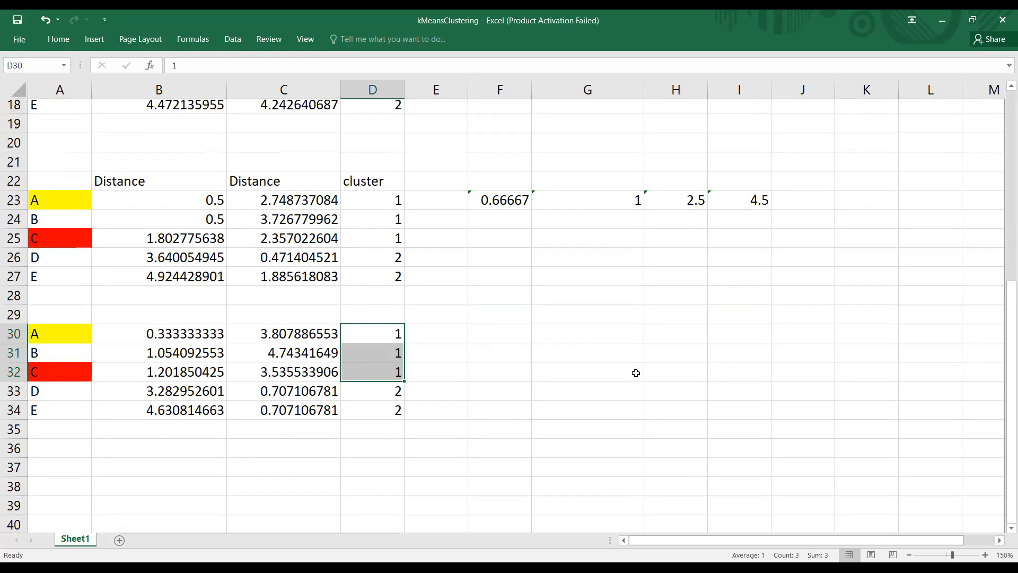